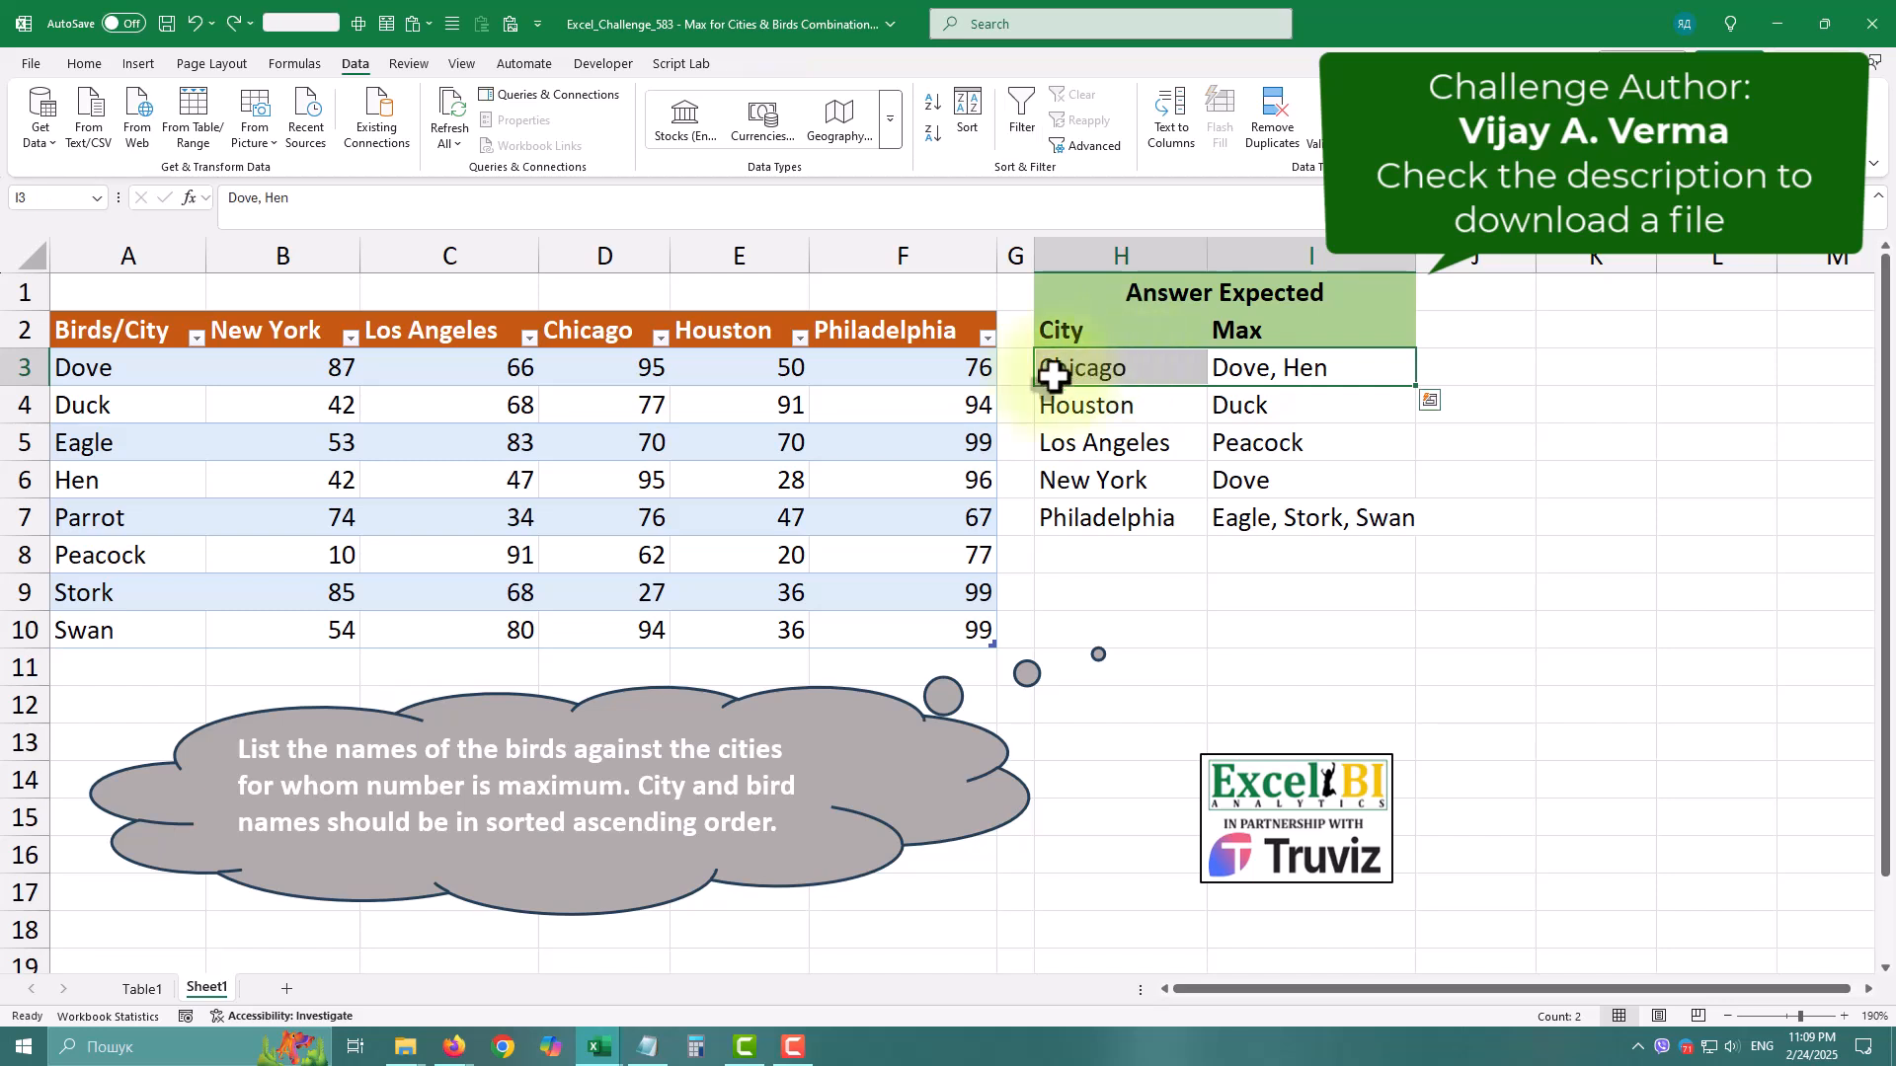
Examine the Chicago values, the birds holding its maximum, and the bird and city entries in the expected answer table.
left_click(613, 324)
left_click_drag(605, 362, 604, 626)
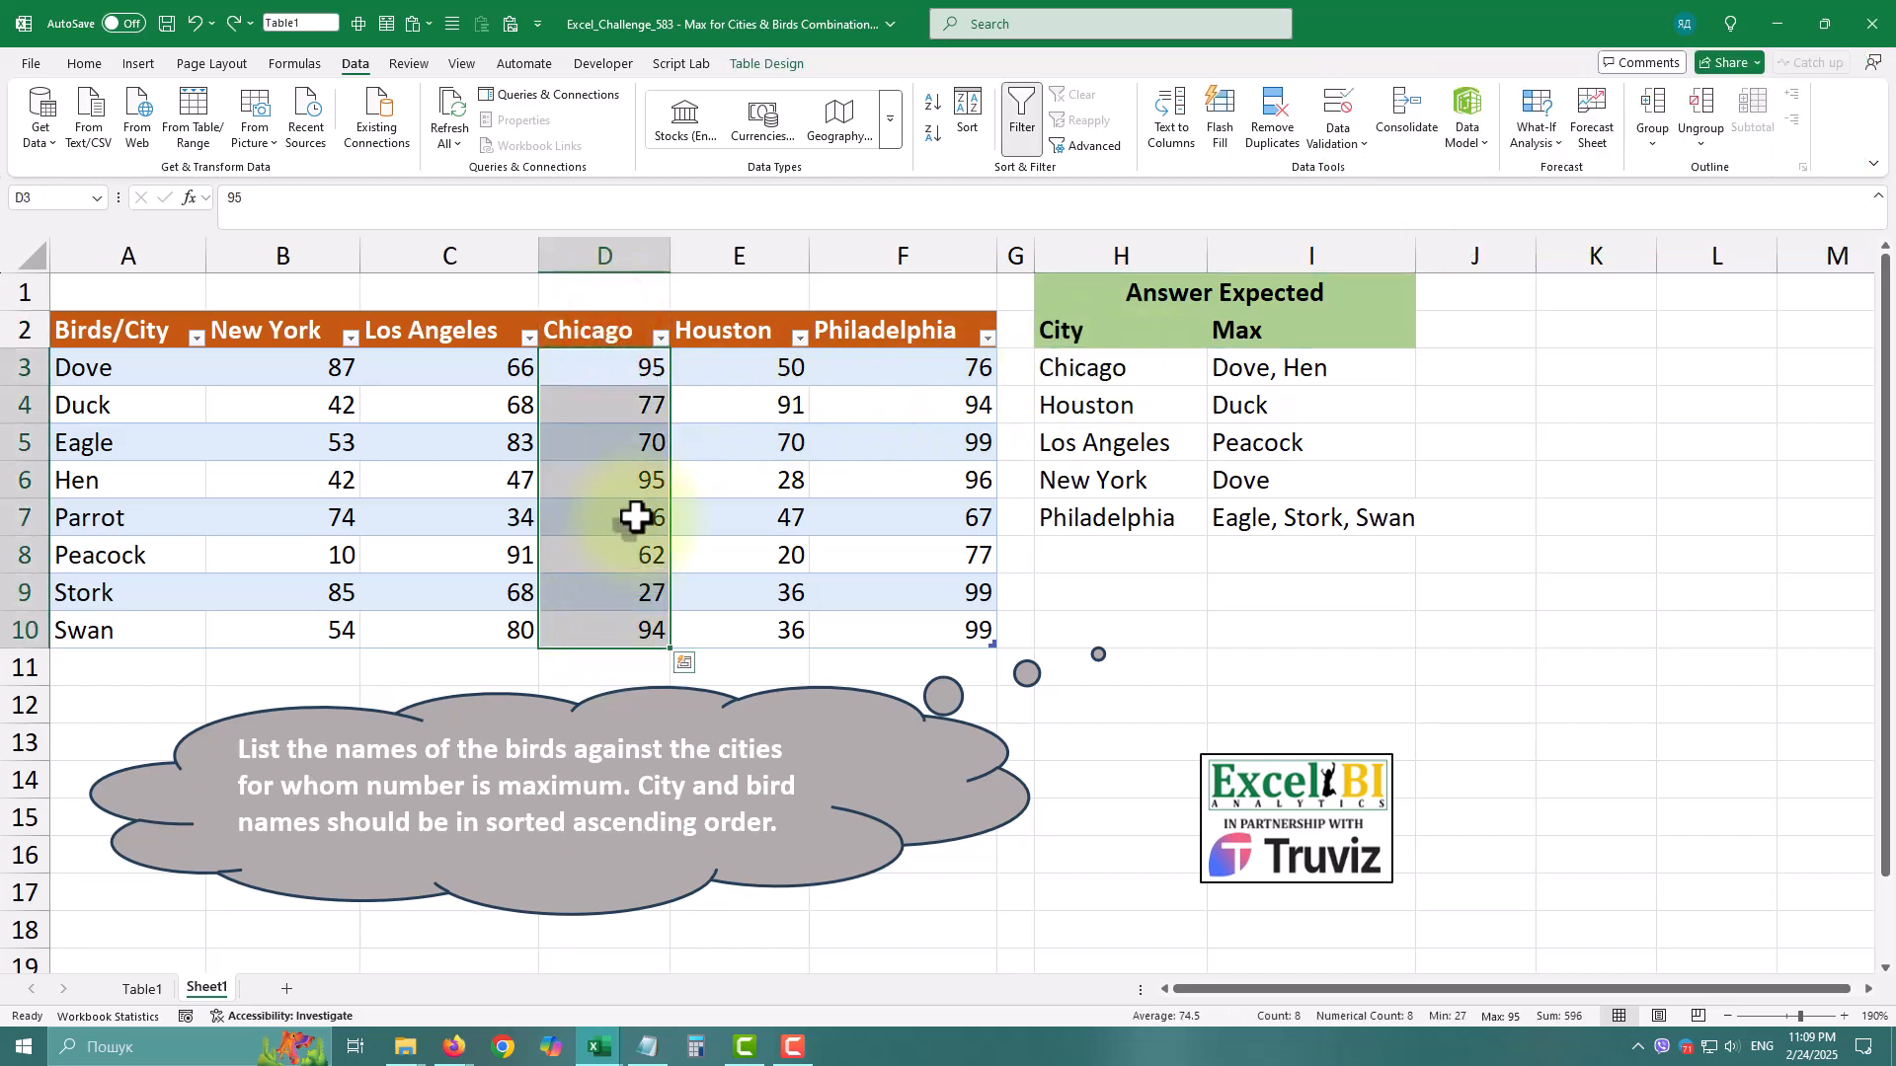
left_click(644, 477)
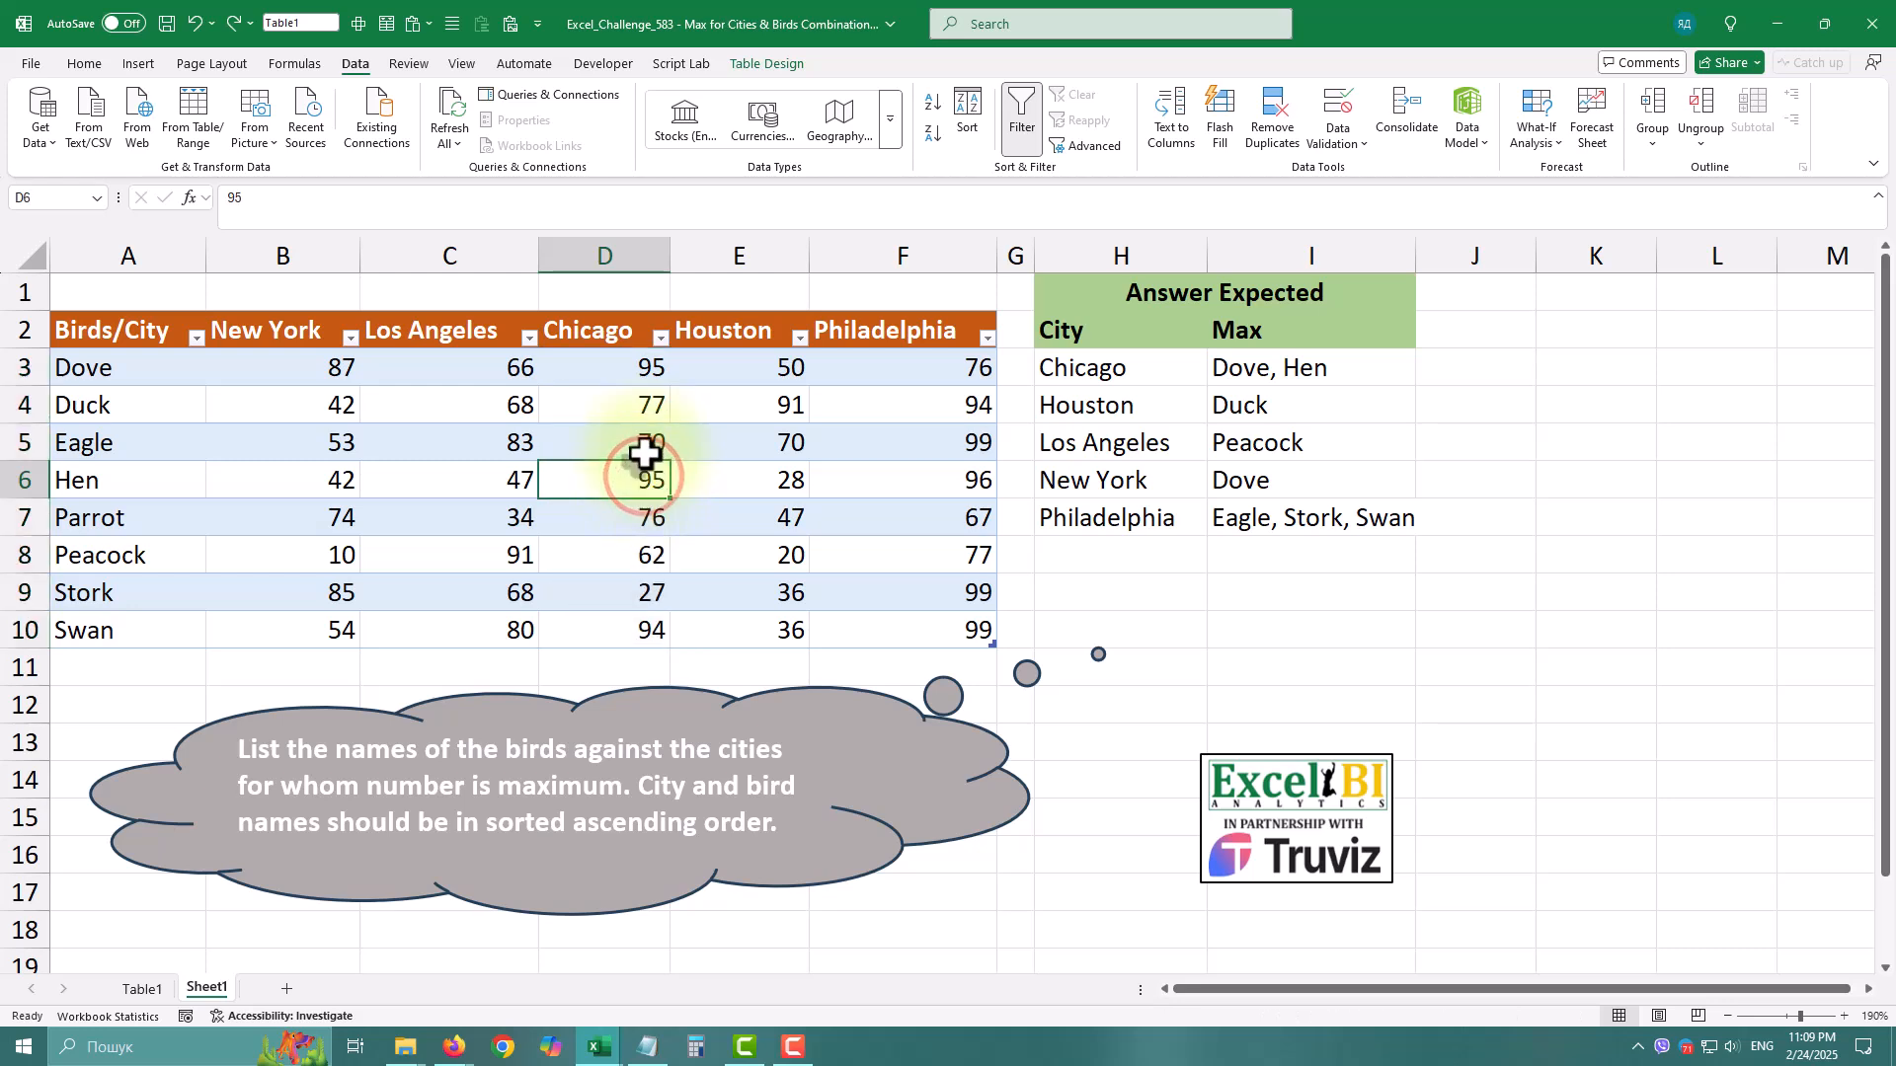
left_click(628, 365, "ctrl")
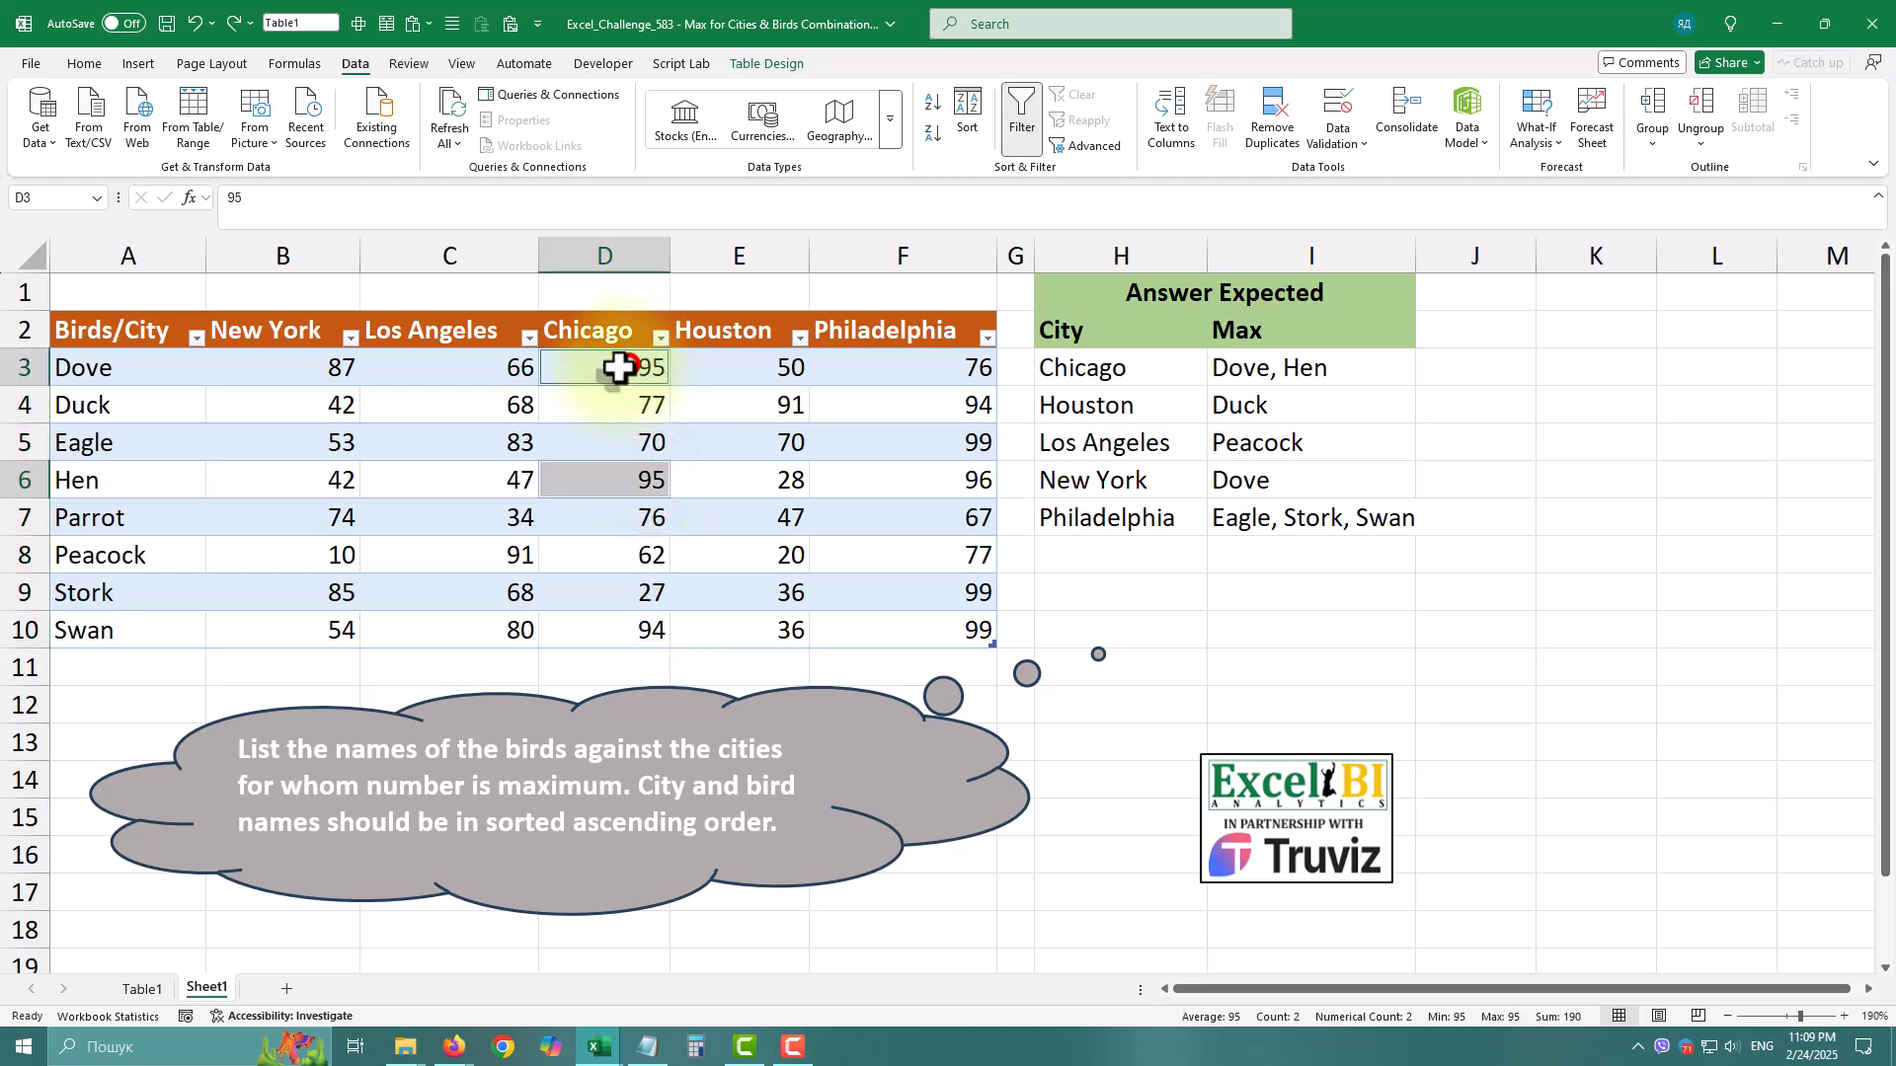
left_click(127, 368, "ctrl")
left_click(129, 481, "ctrl")
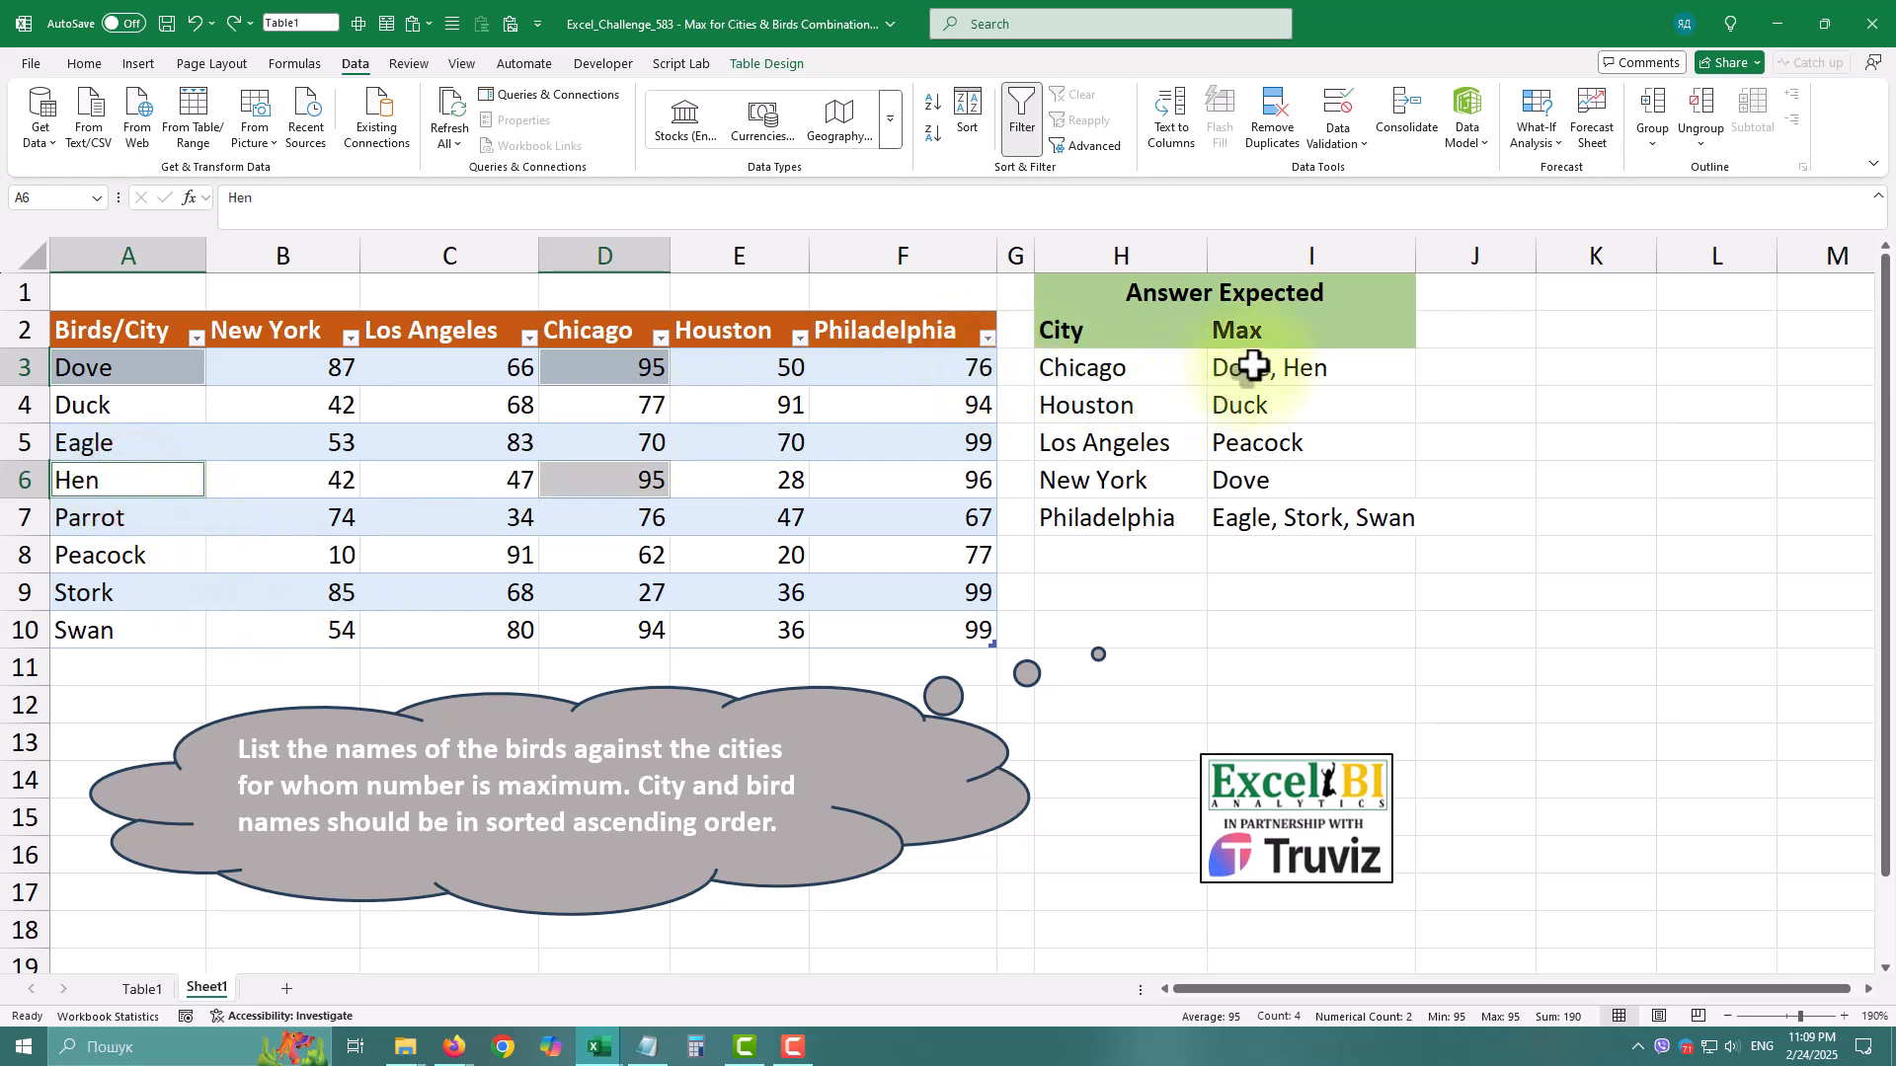
left_click(1254, 367, "ctrl")
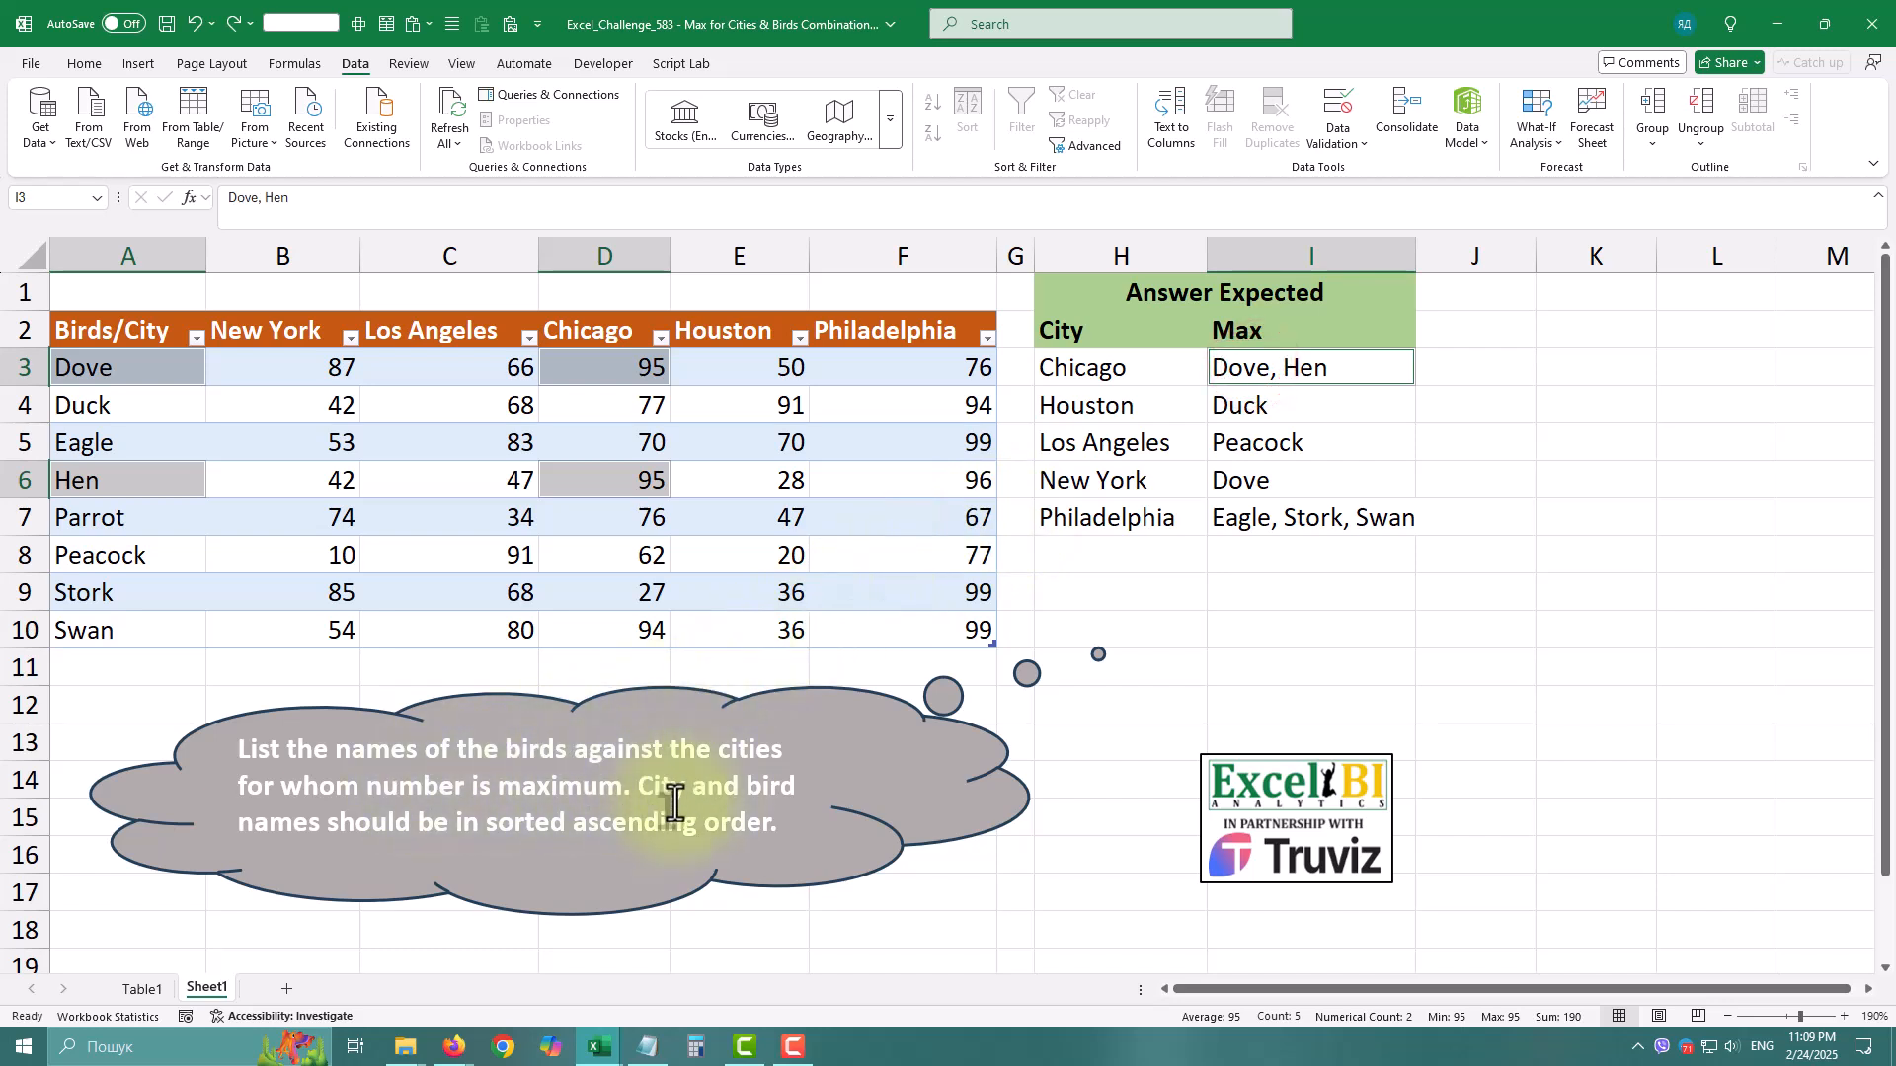
left_click_drag(1129, 365, 1108, 501)
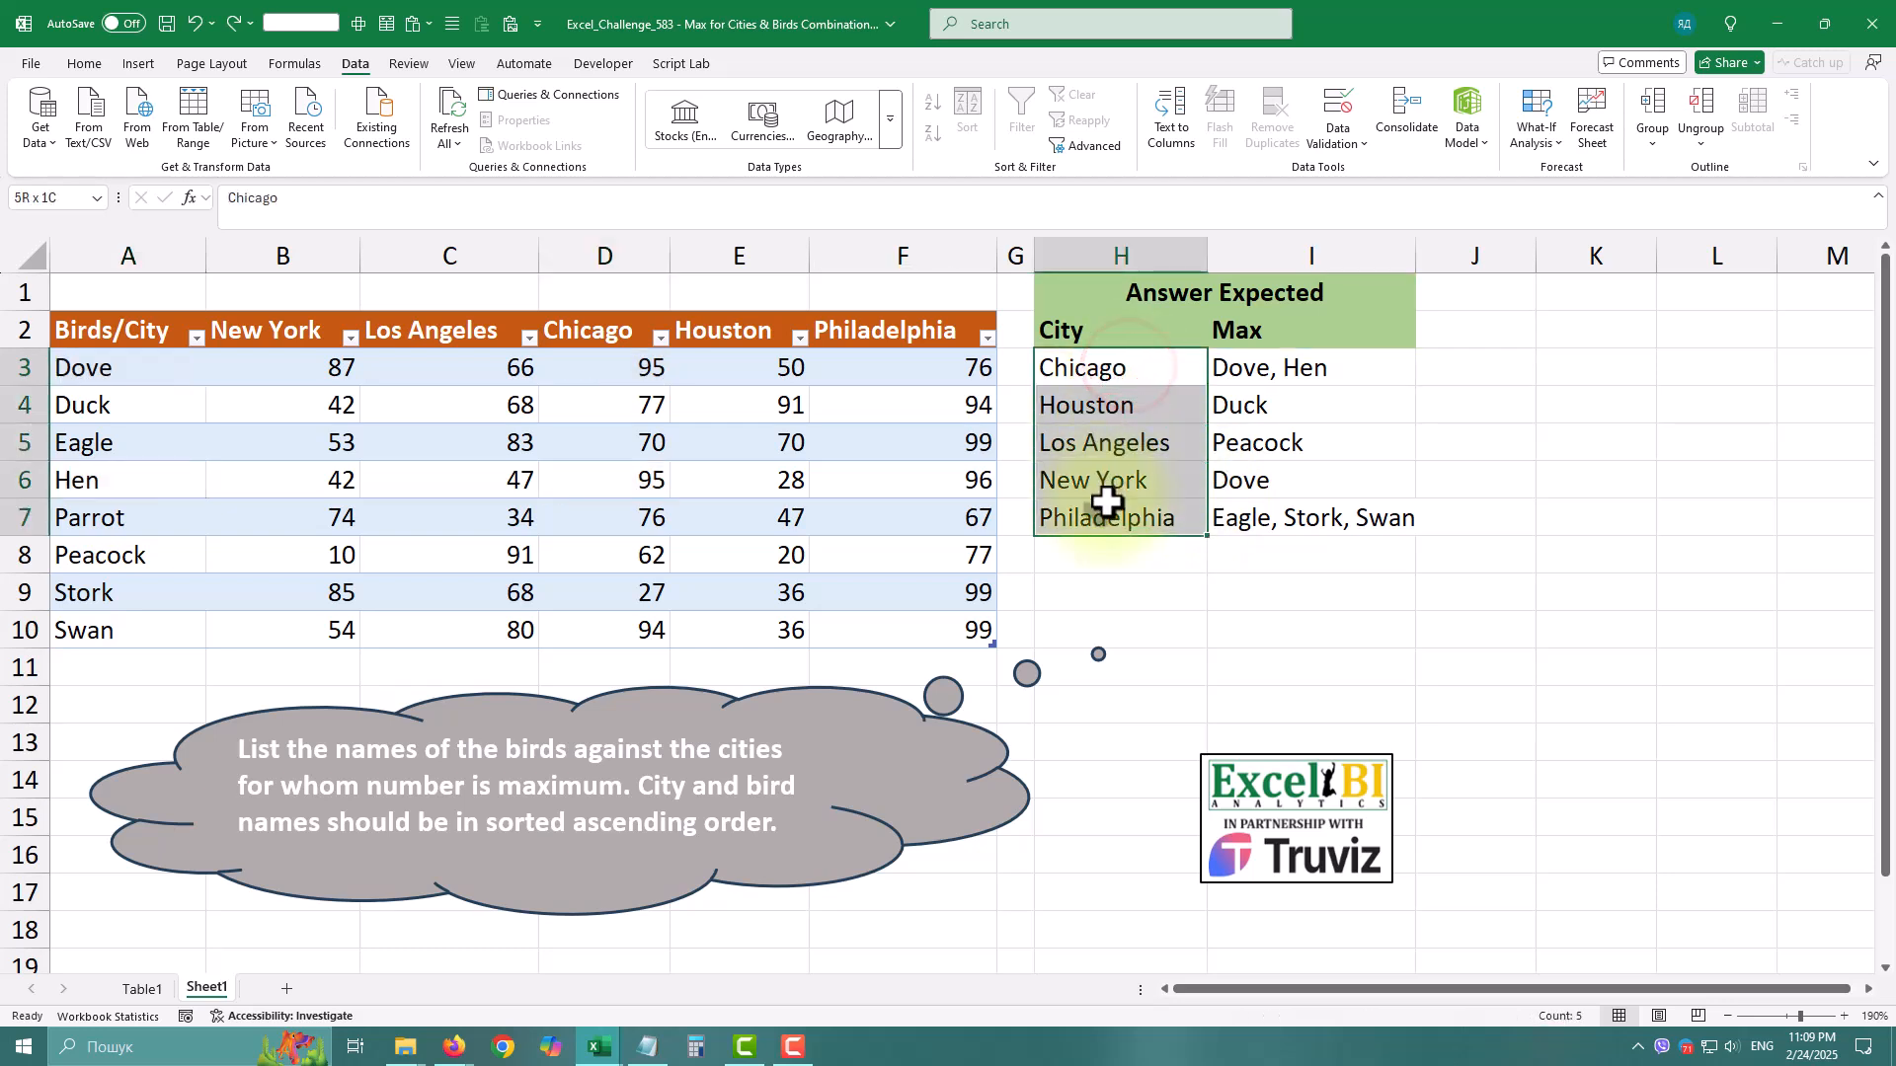
Load the birds table into Power Query and unpivot all columns other than Birds/City.
left_click(590, 516)
left_click(194, 116)
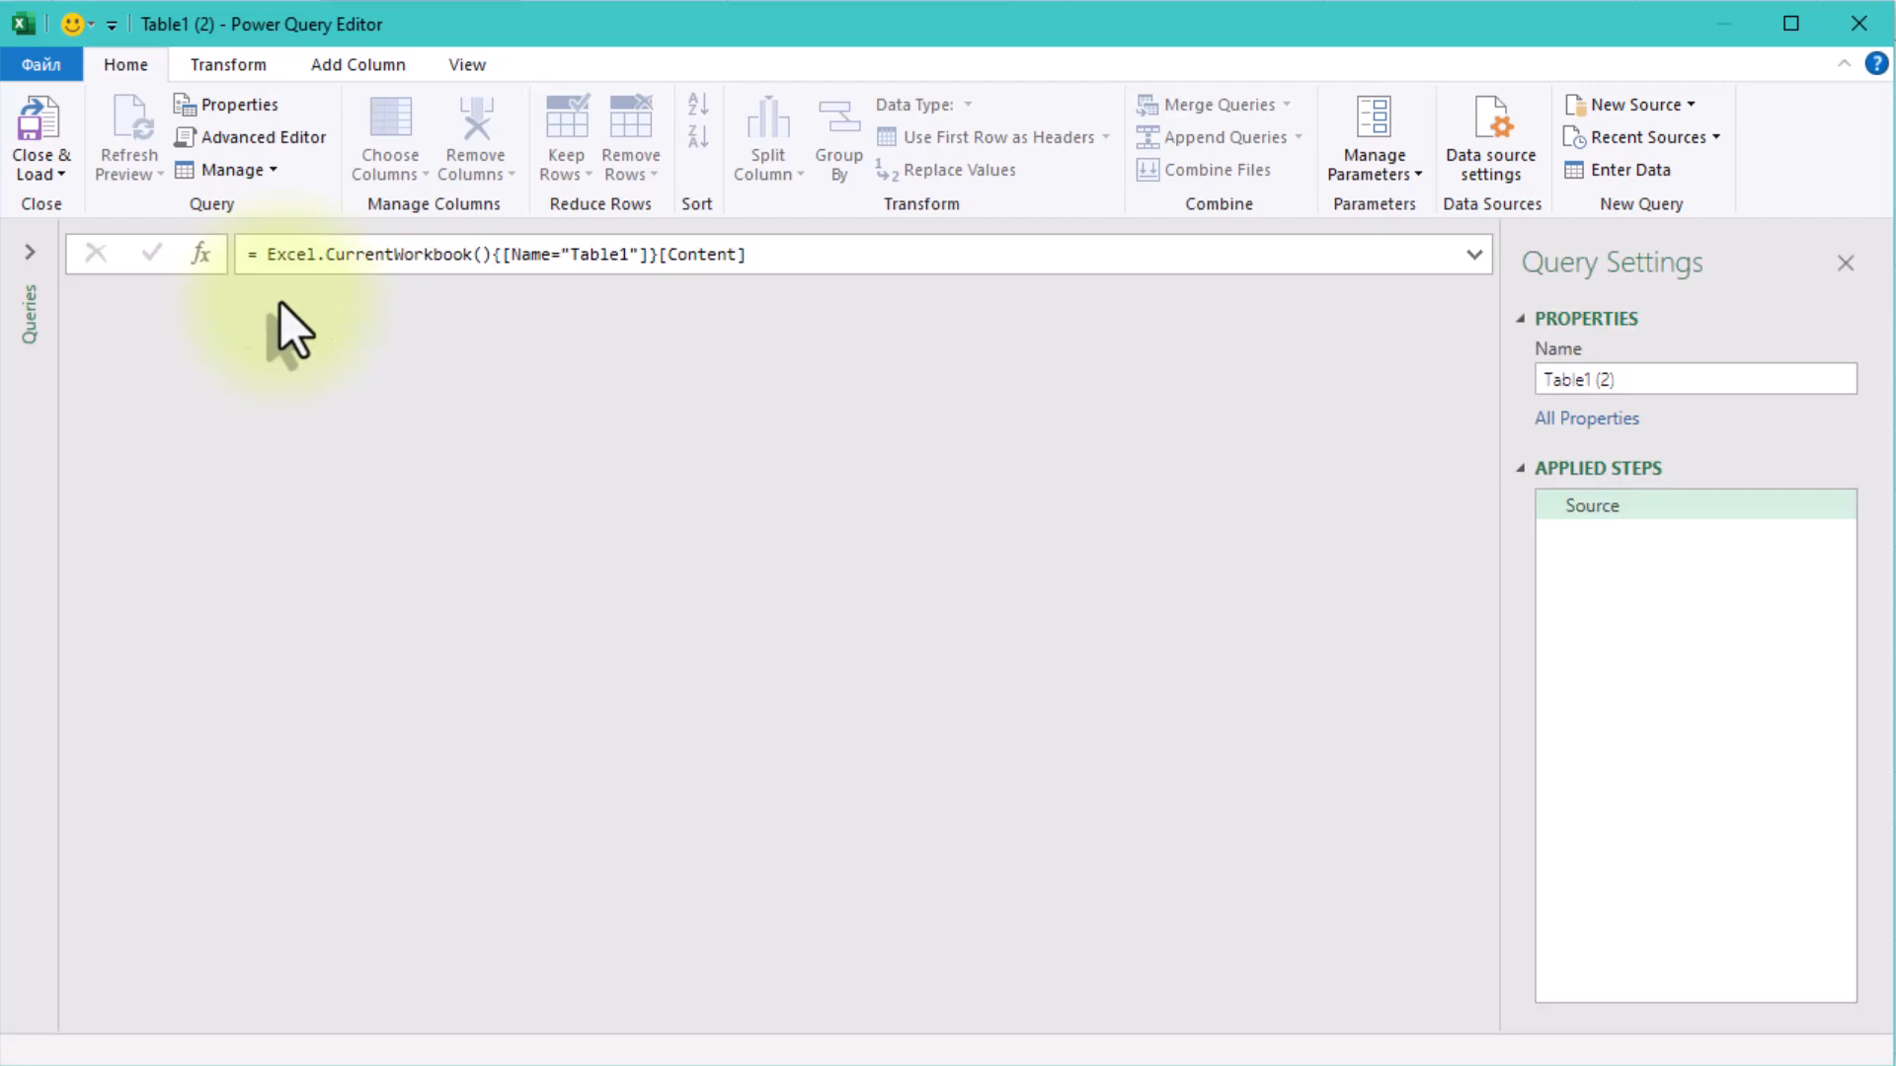
left_click(263, 302)
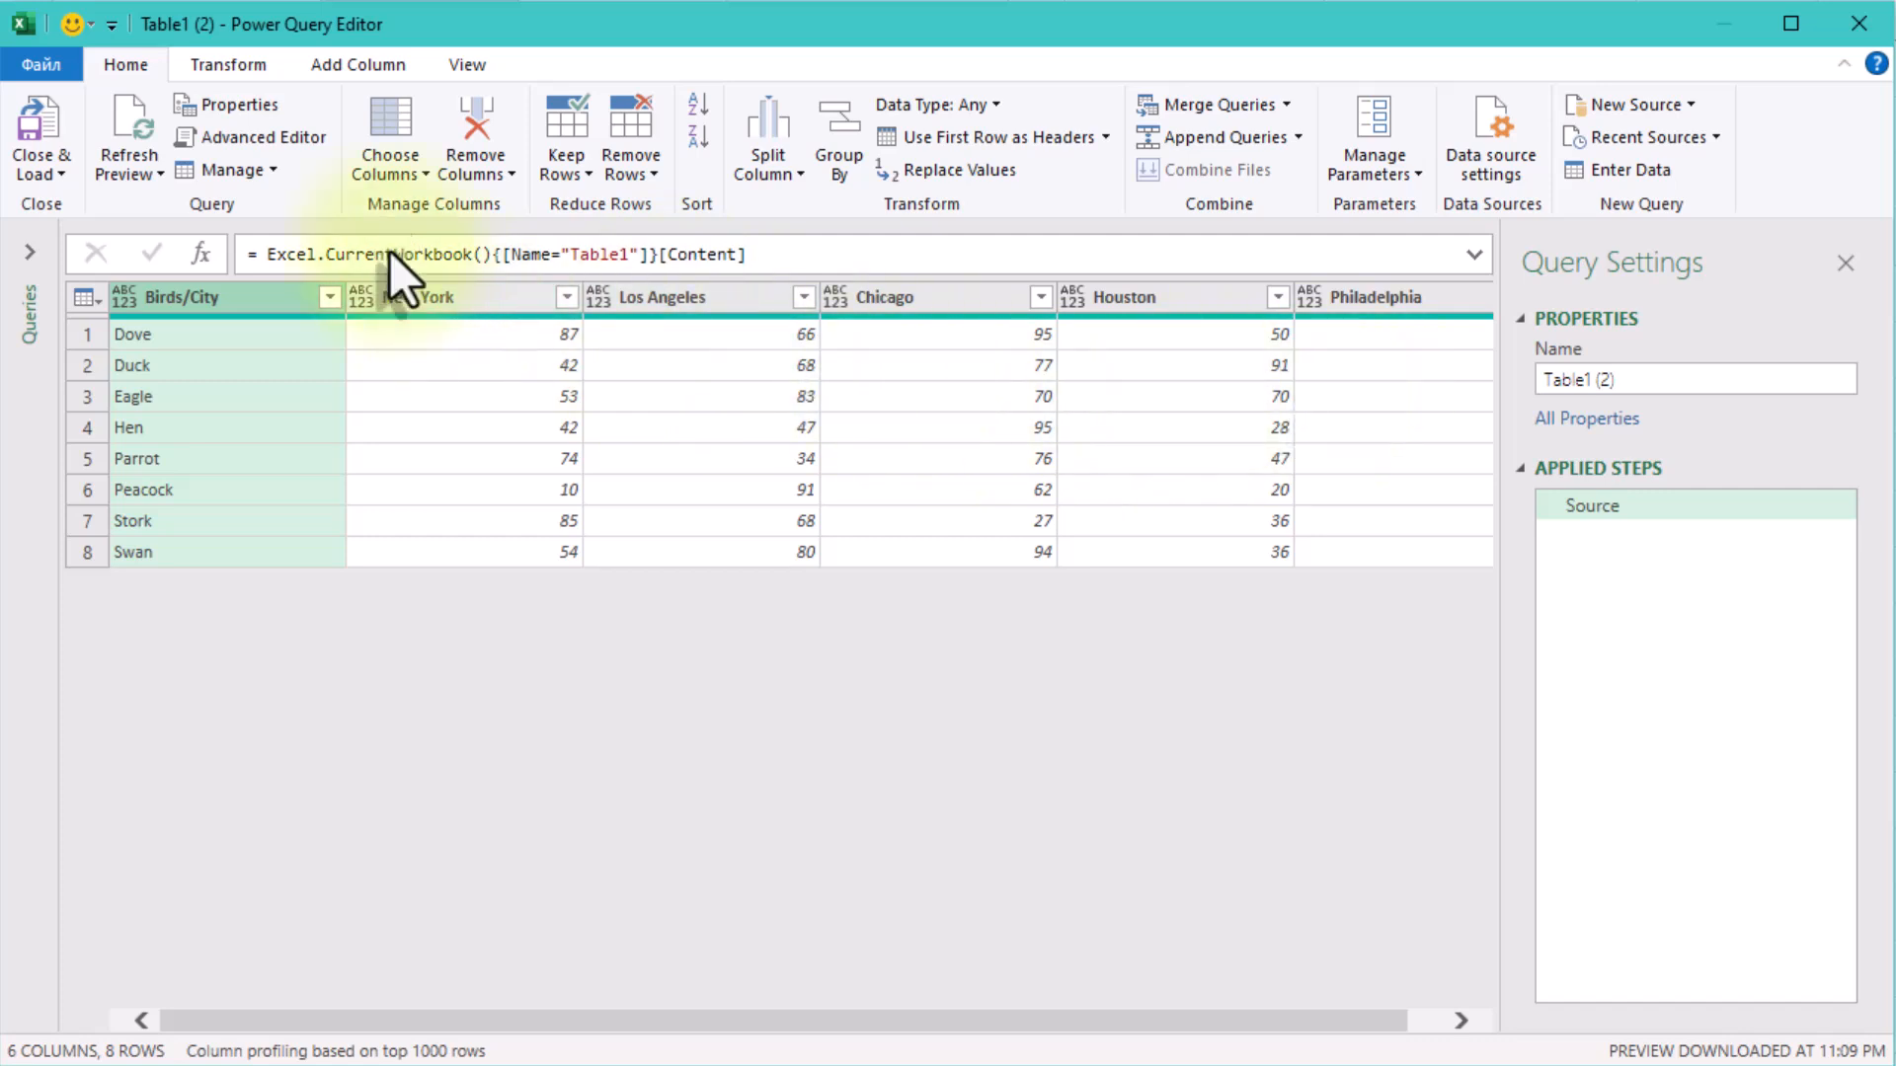
left_click(233, 68)
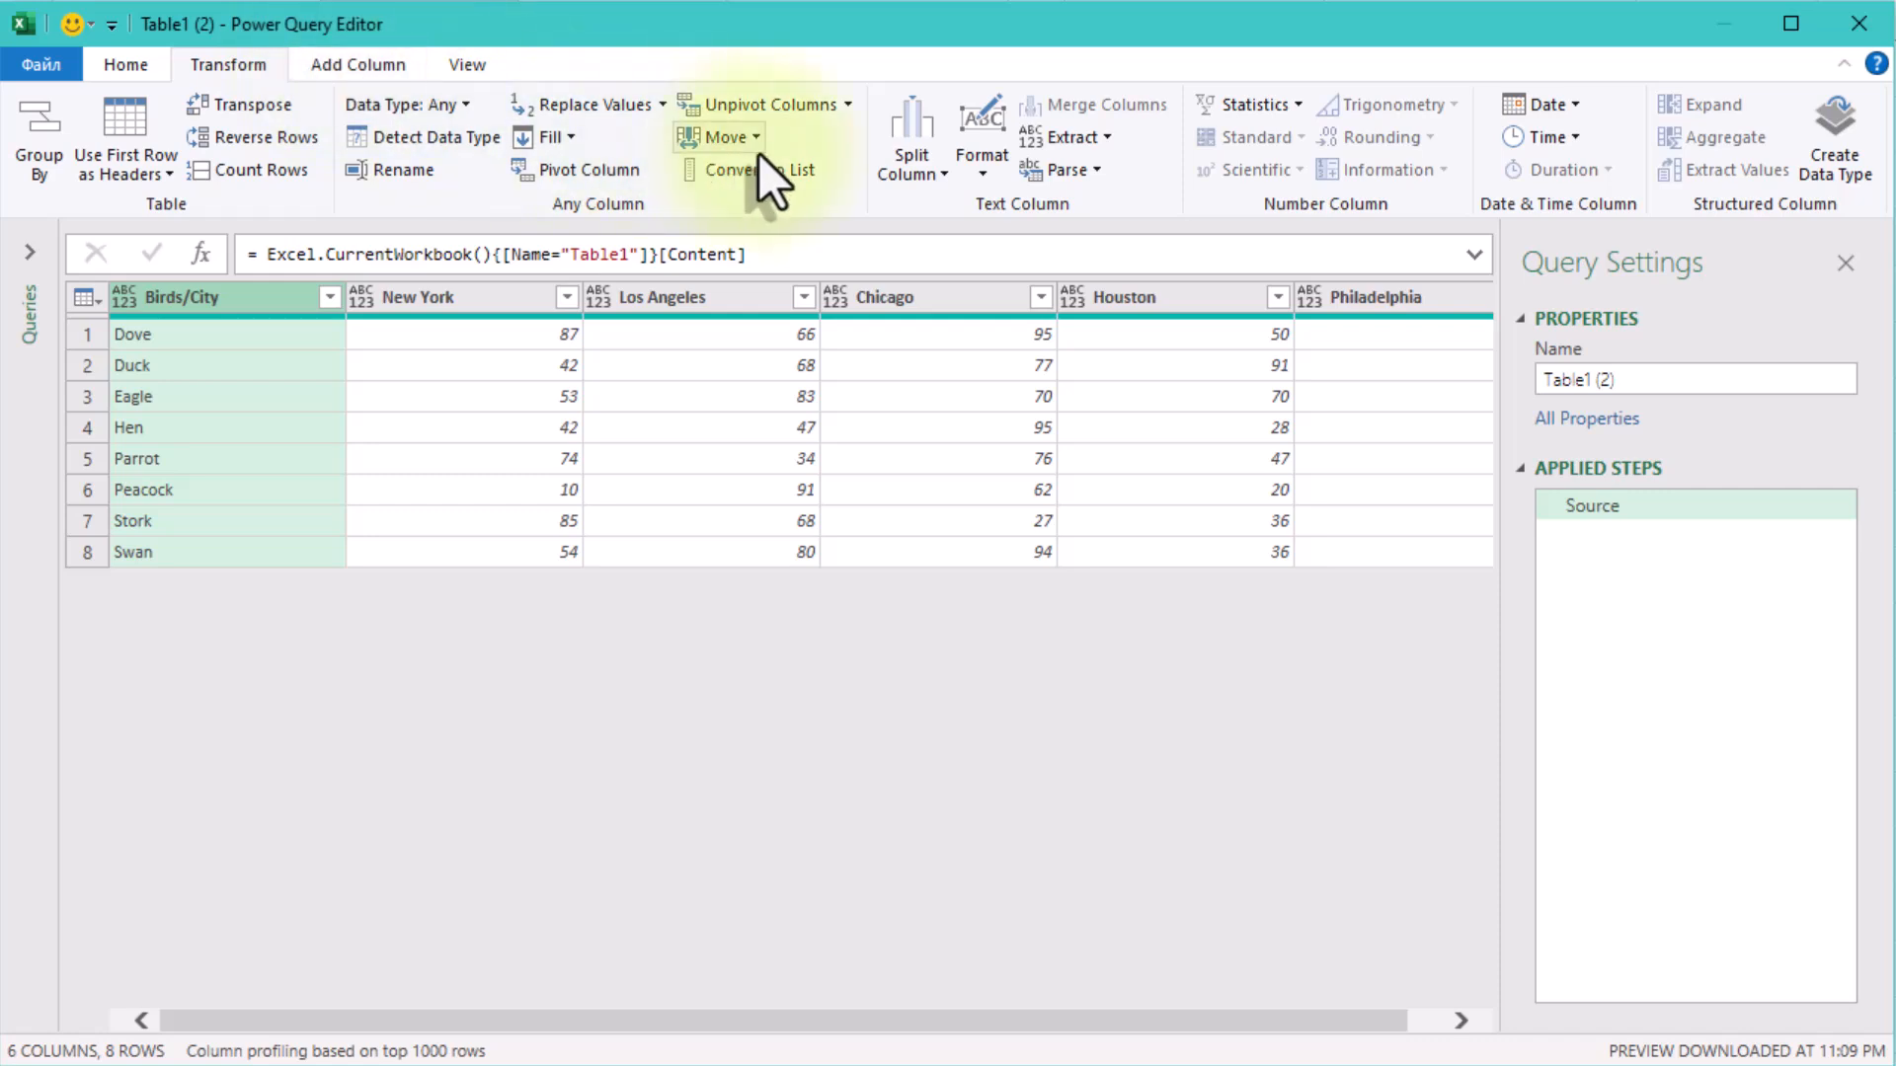
left_click(848, 106)
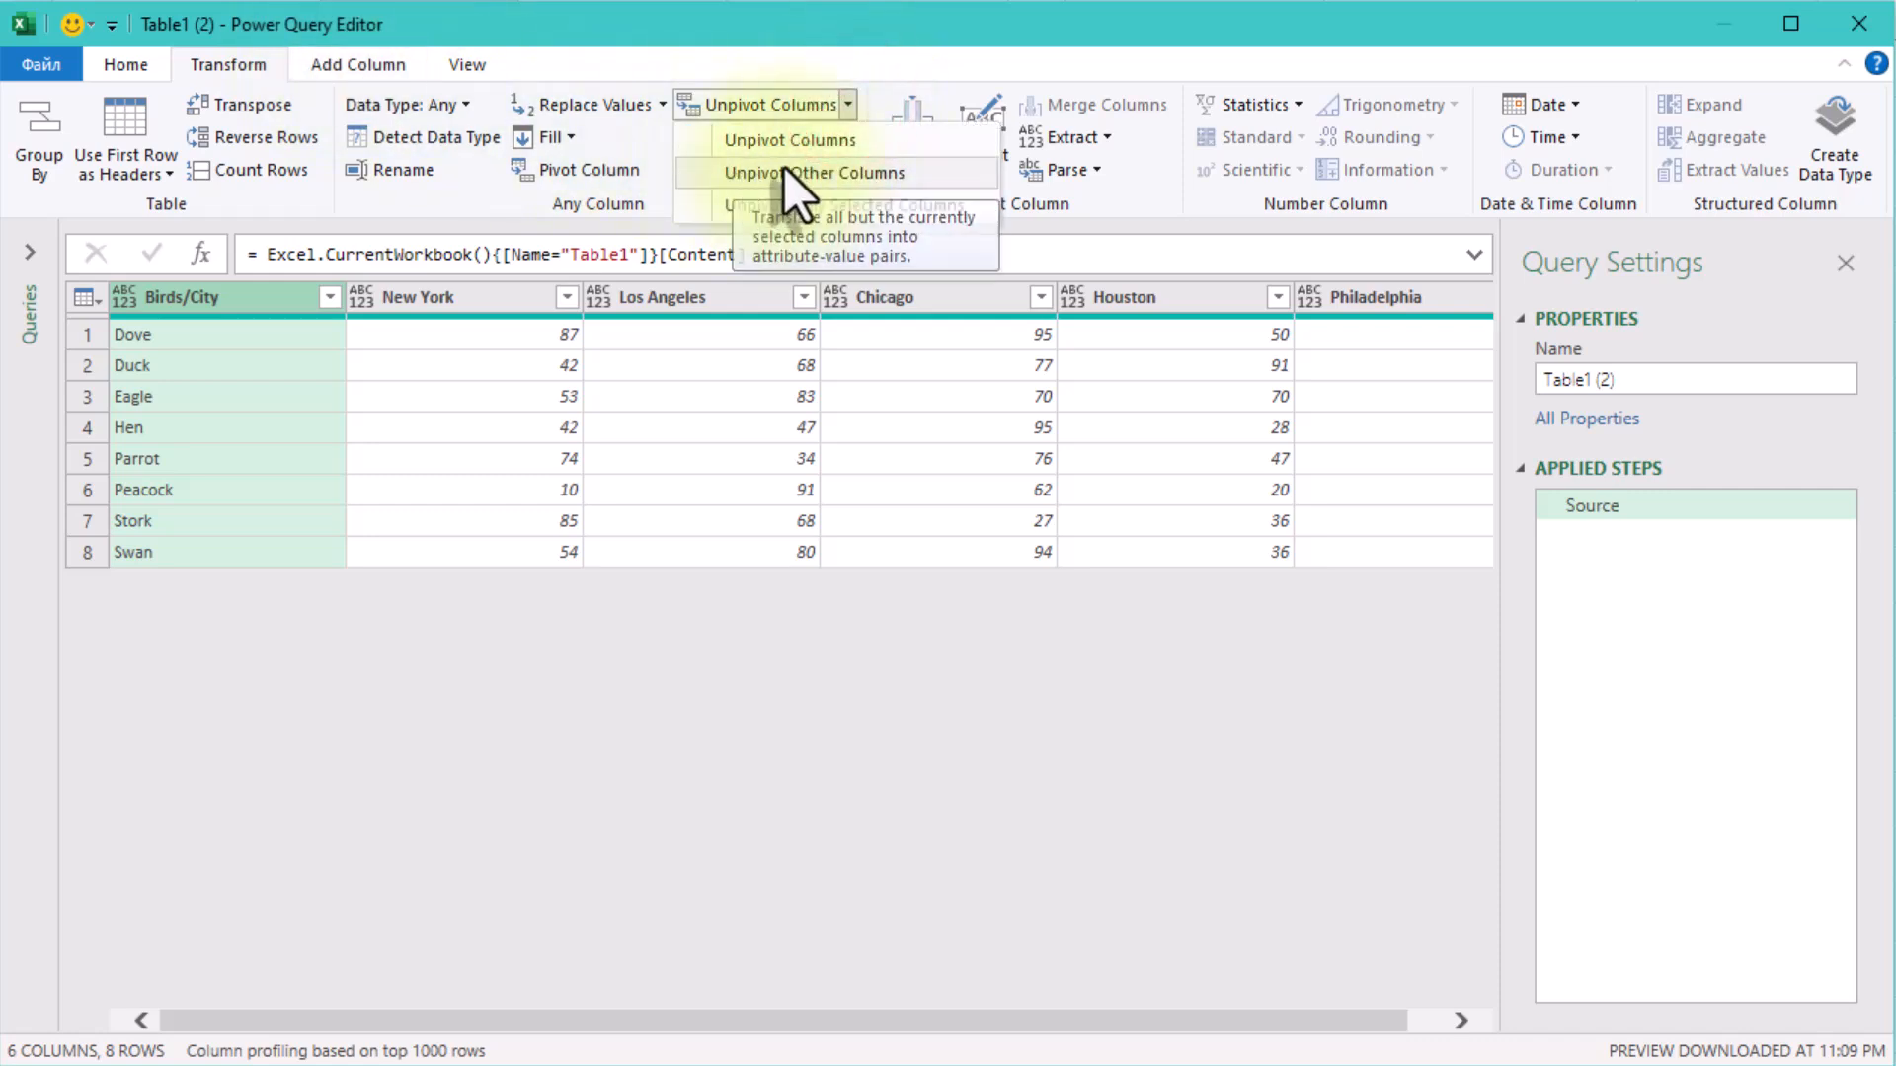
left_click(928, 176)
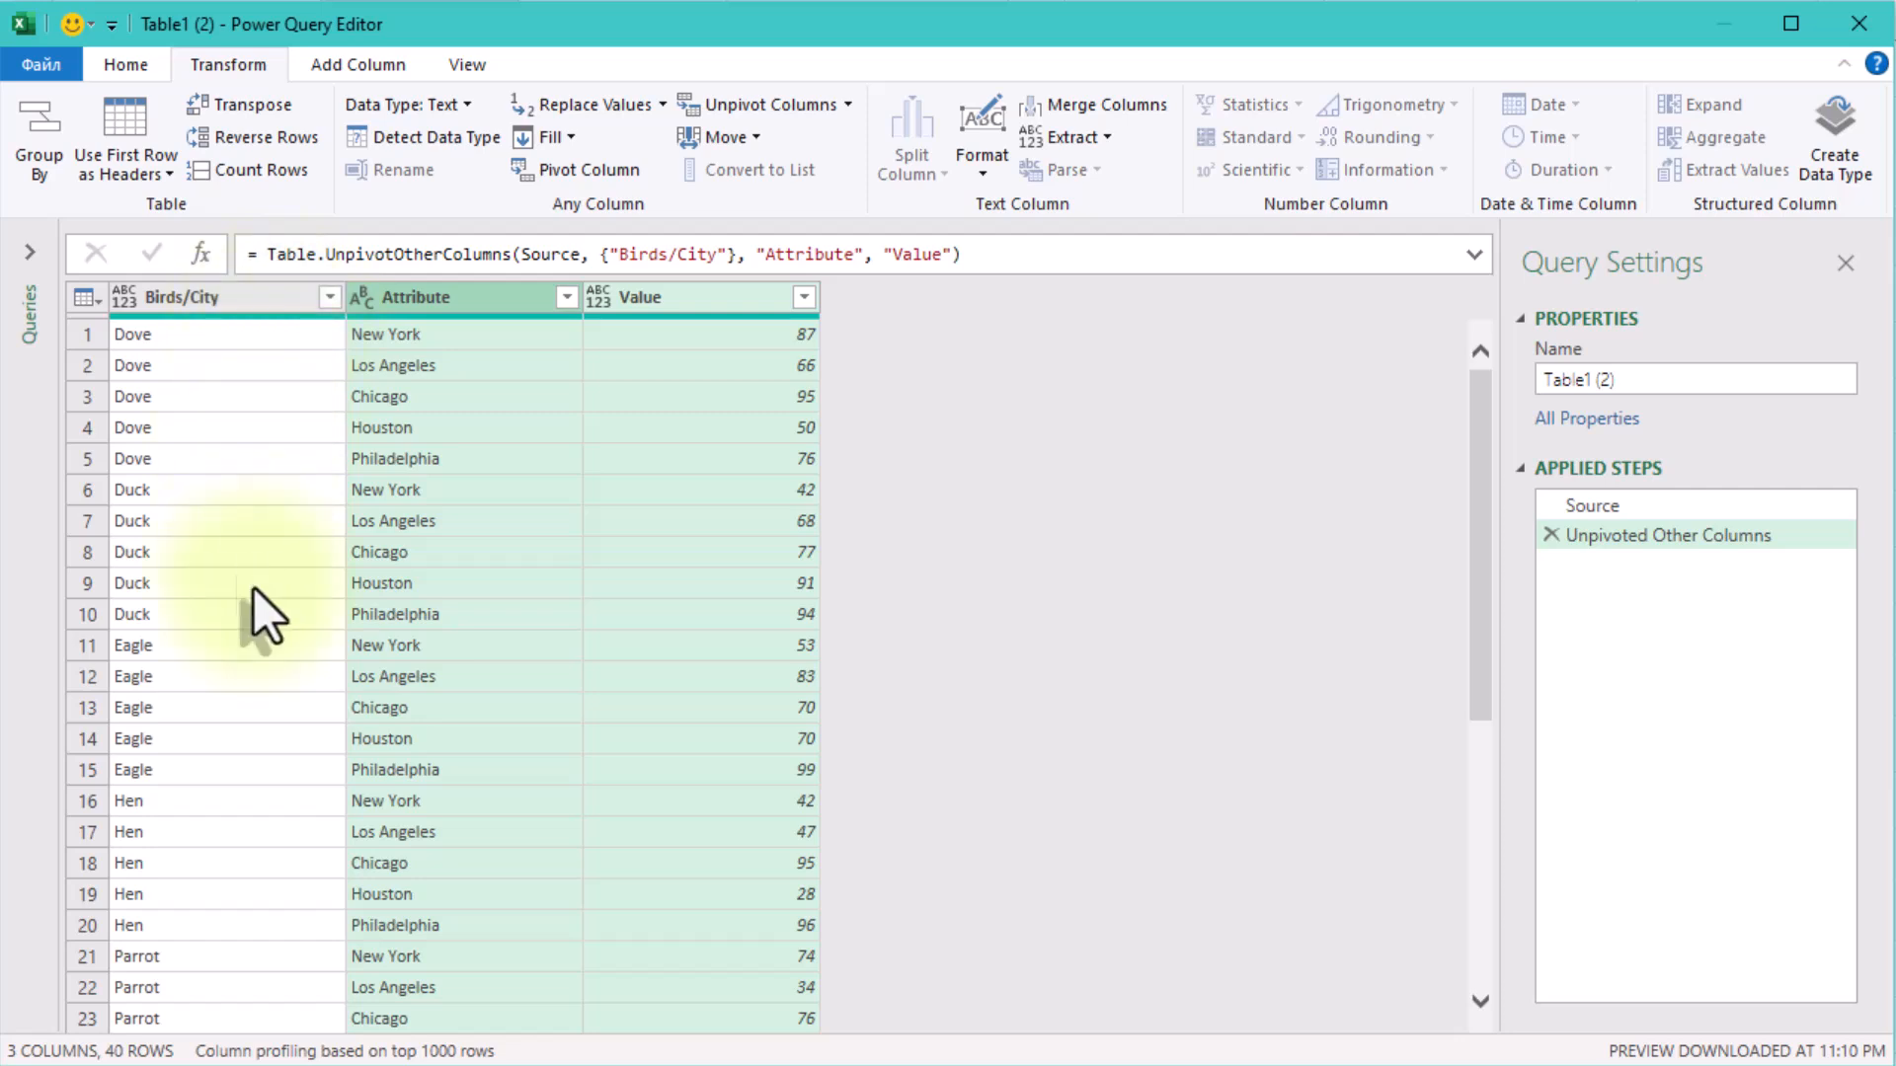
Look through the unpivoted rows and rename the Attribute column to City within the unpivot formula.
scroll(239, 889, "down", 1)
scroll(242, 918, "down", 4)
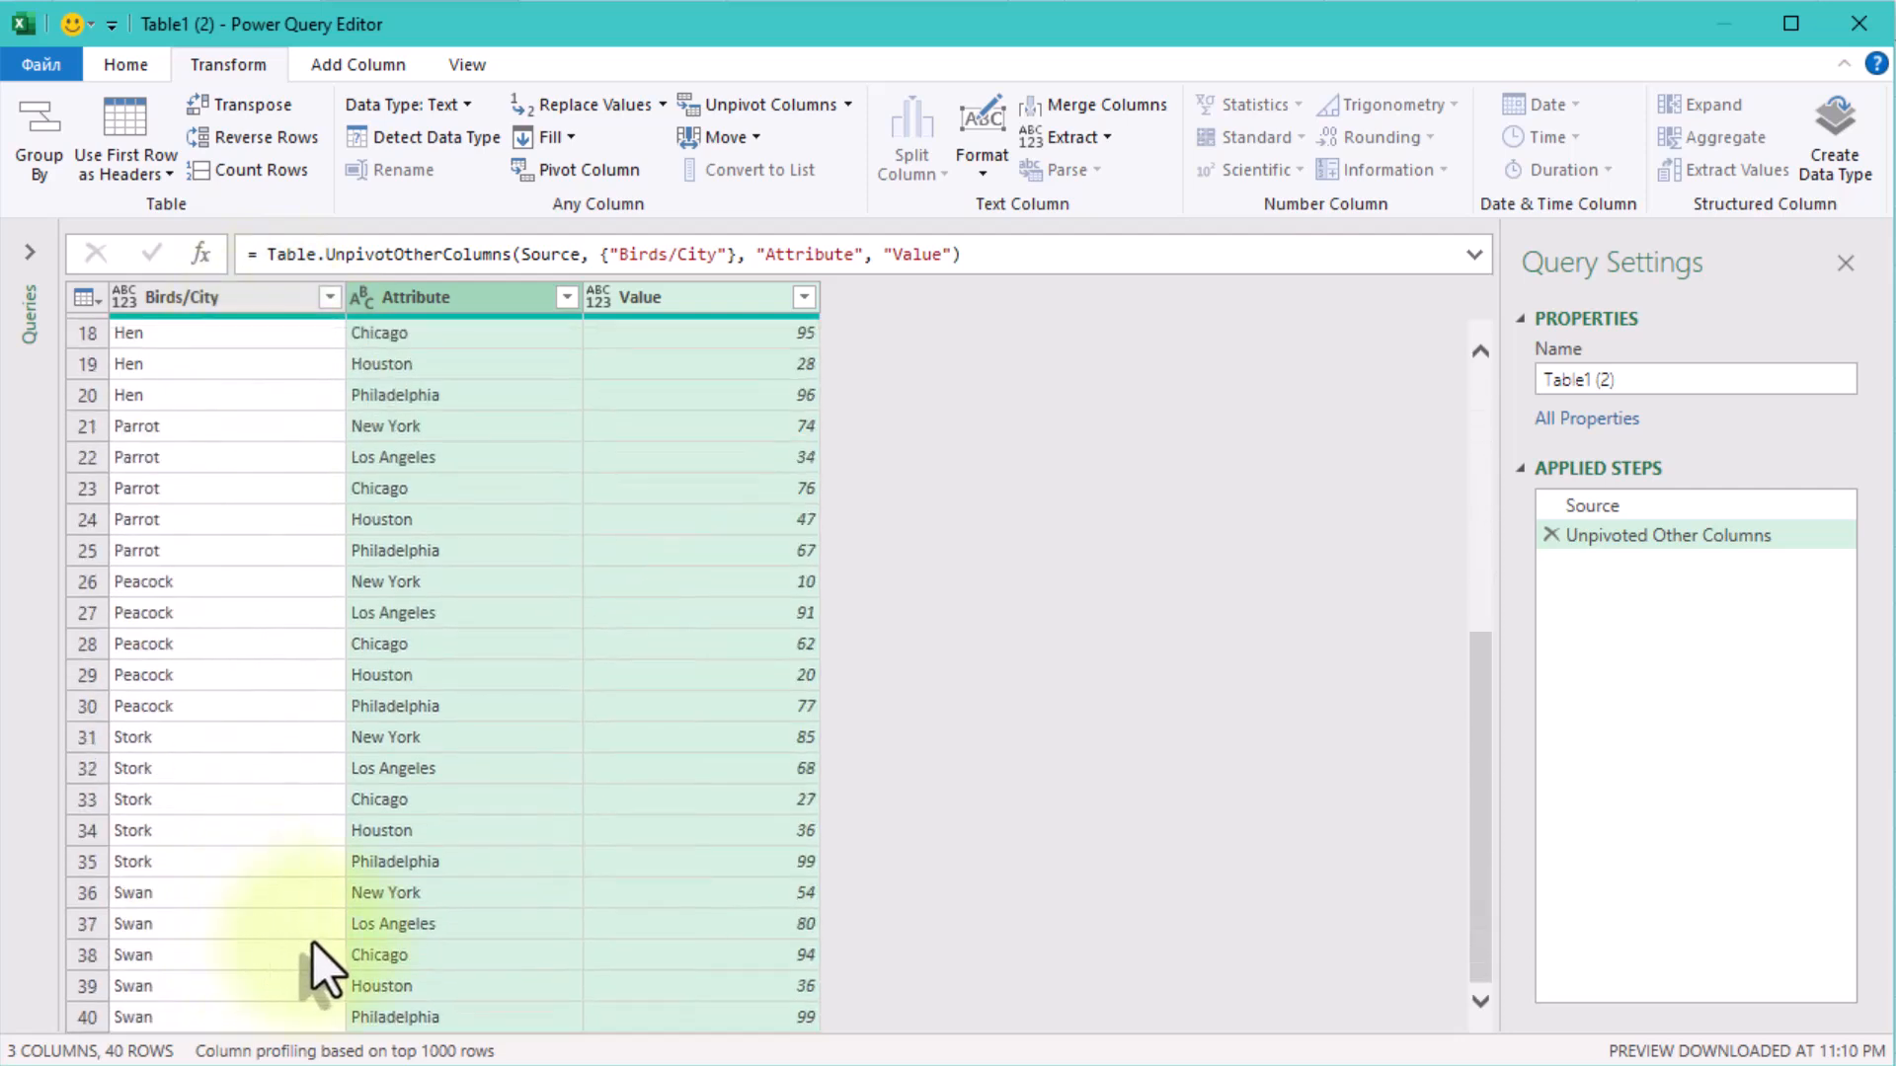
scroll(458, 814, "up", 5)
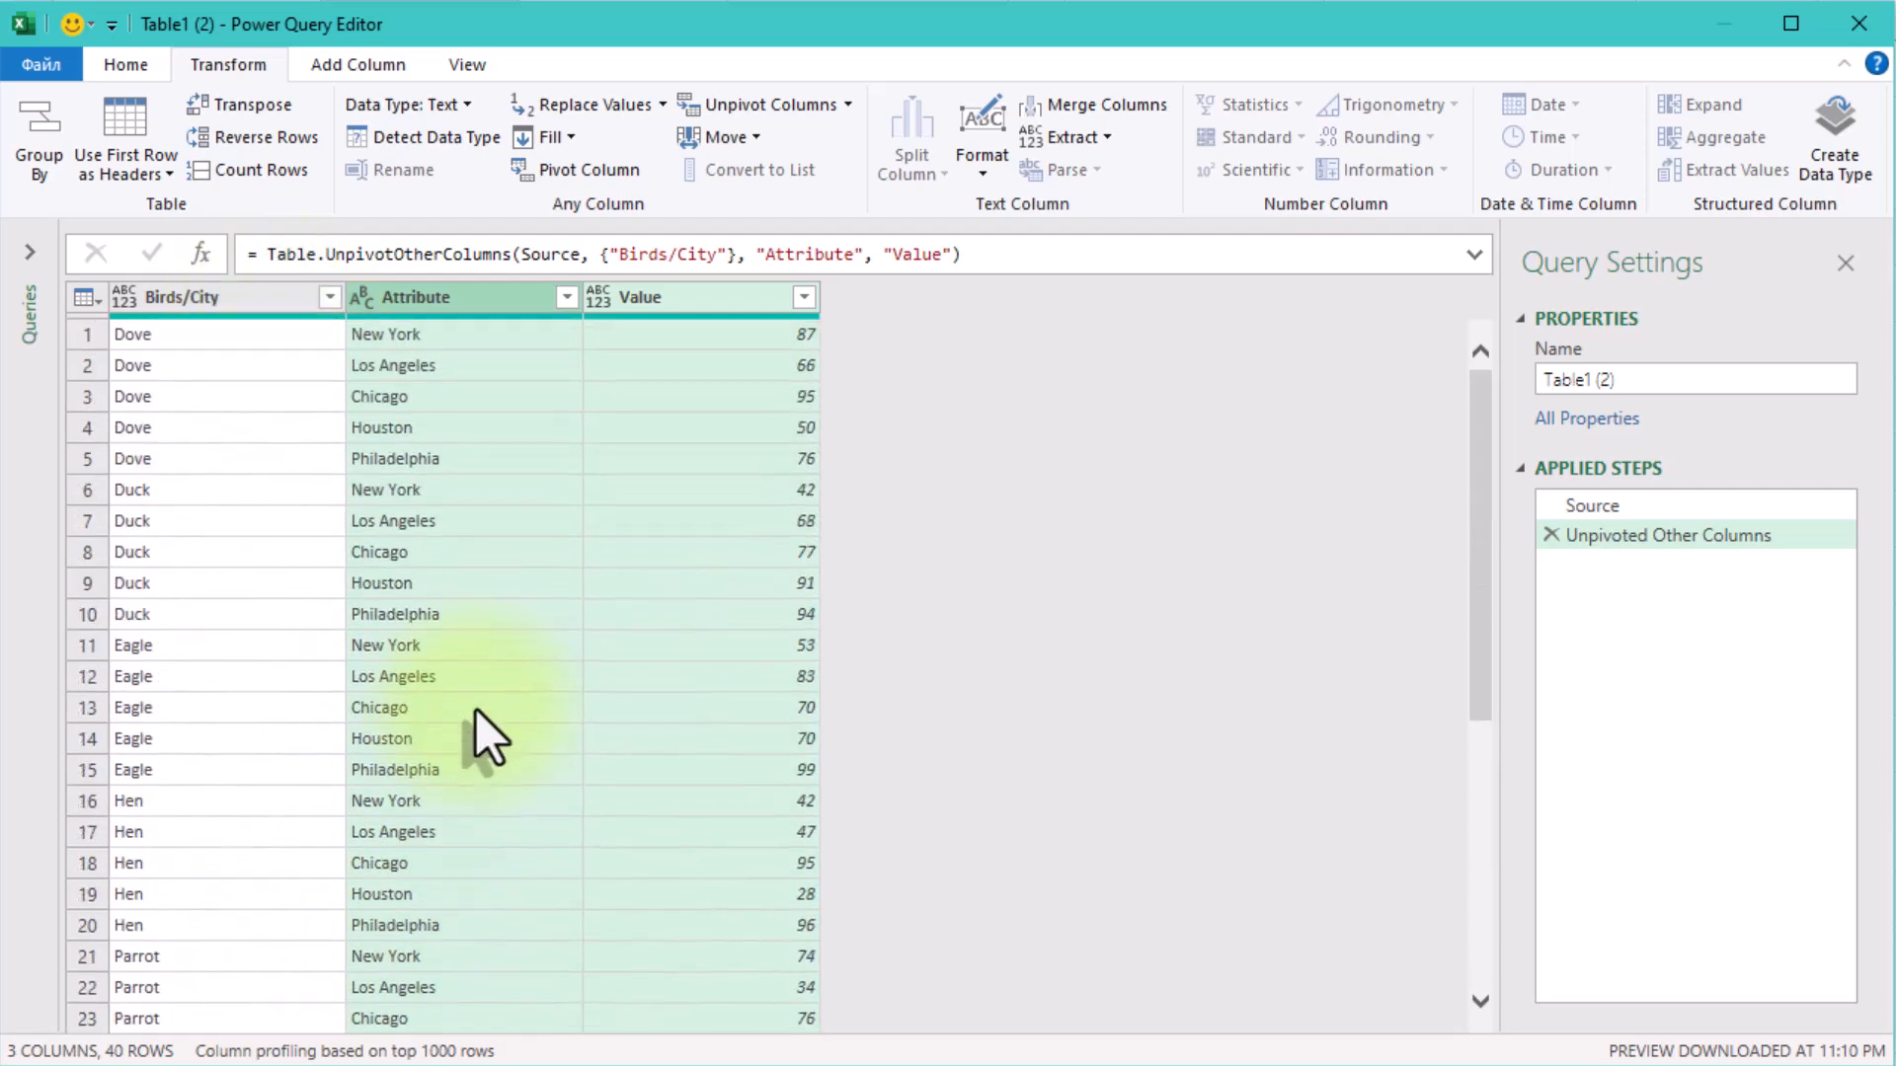
double_click(796, 255)
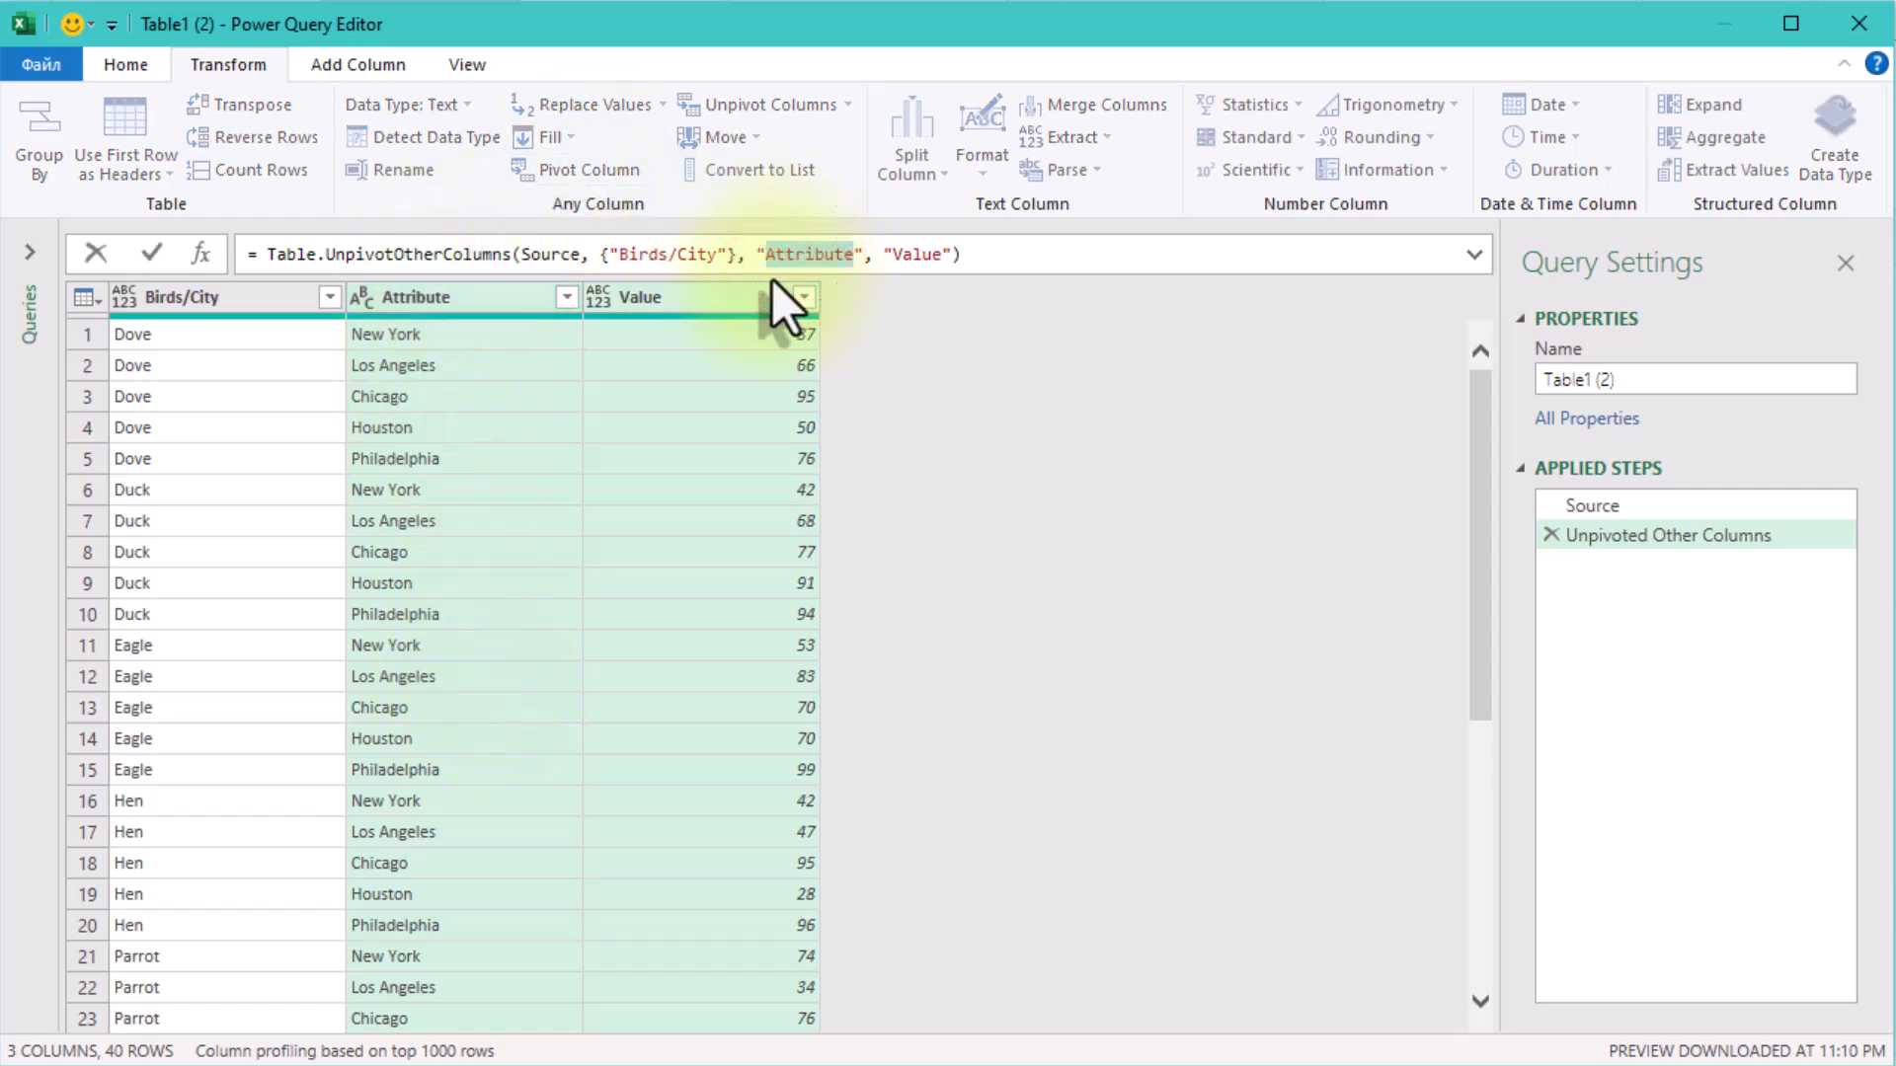
type("City")
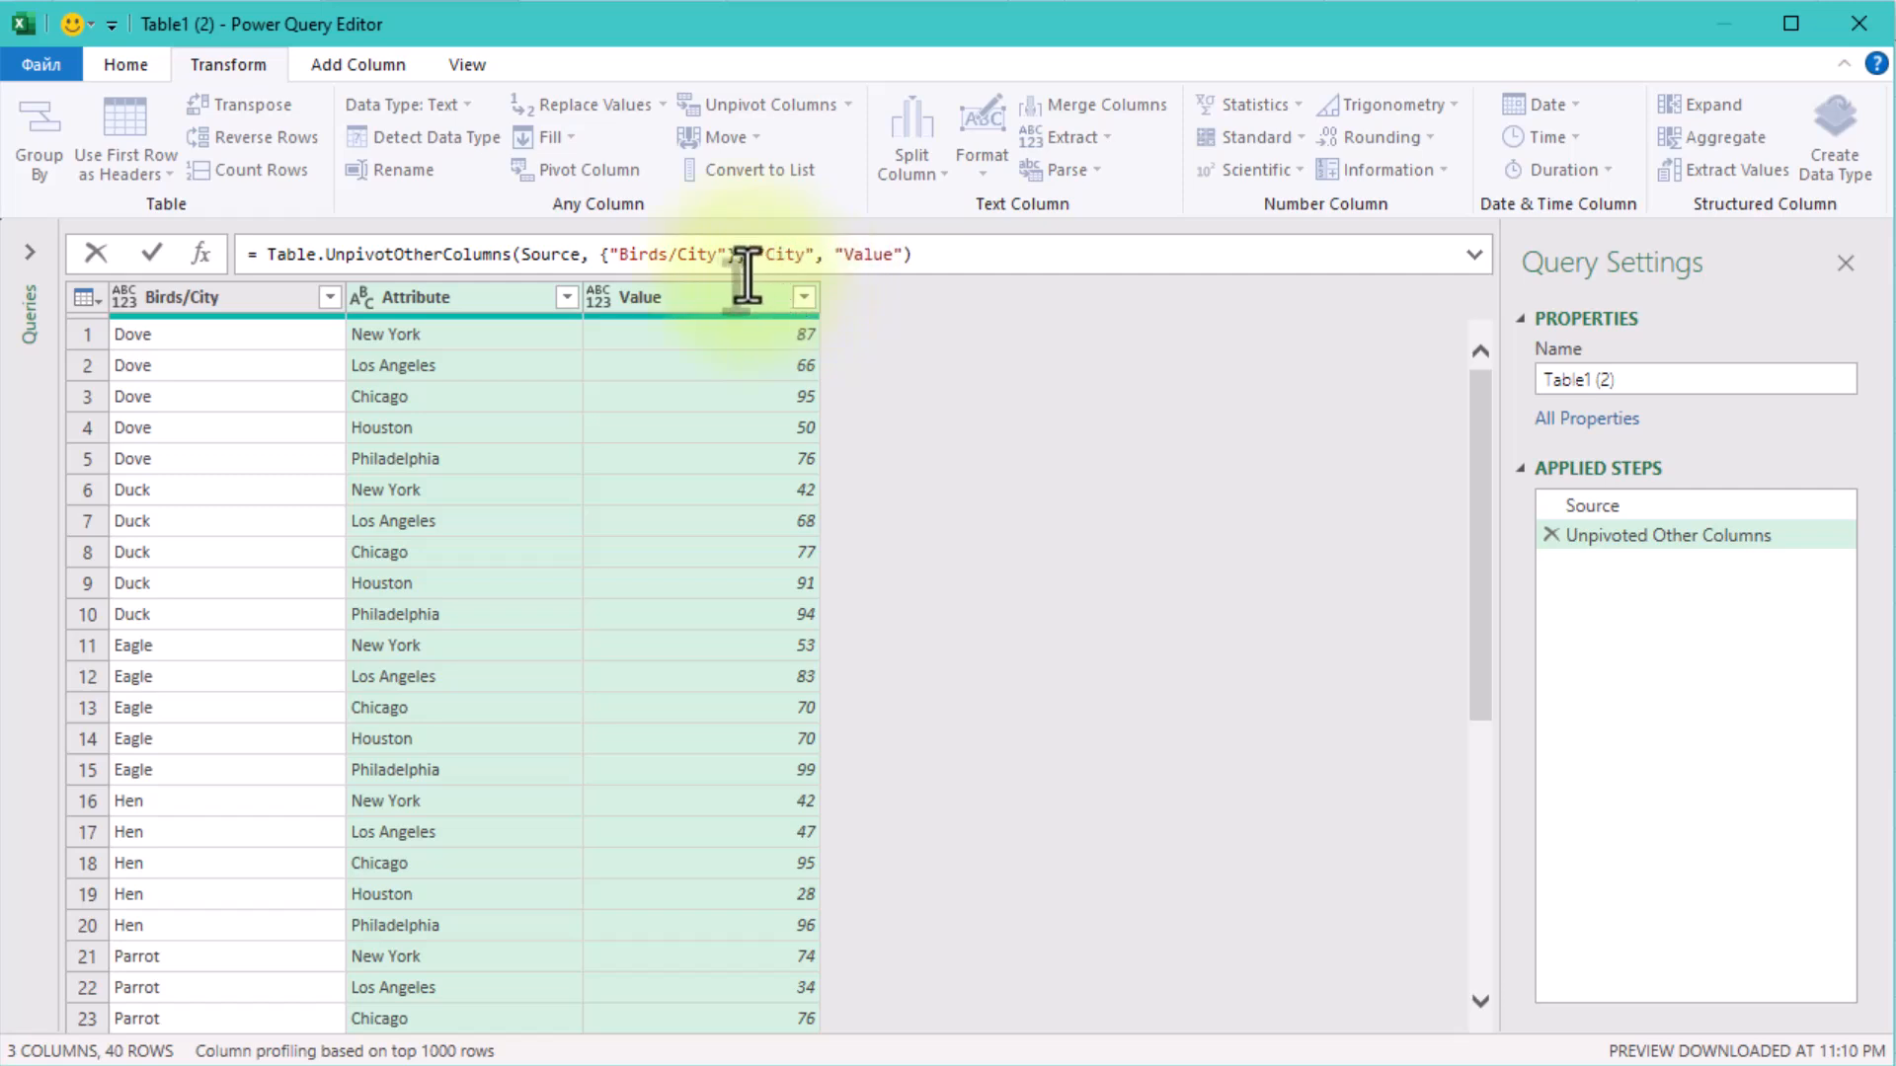
left_click(983, 437)
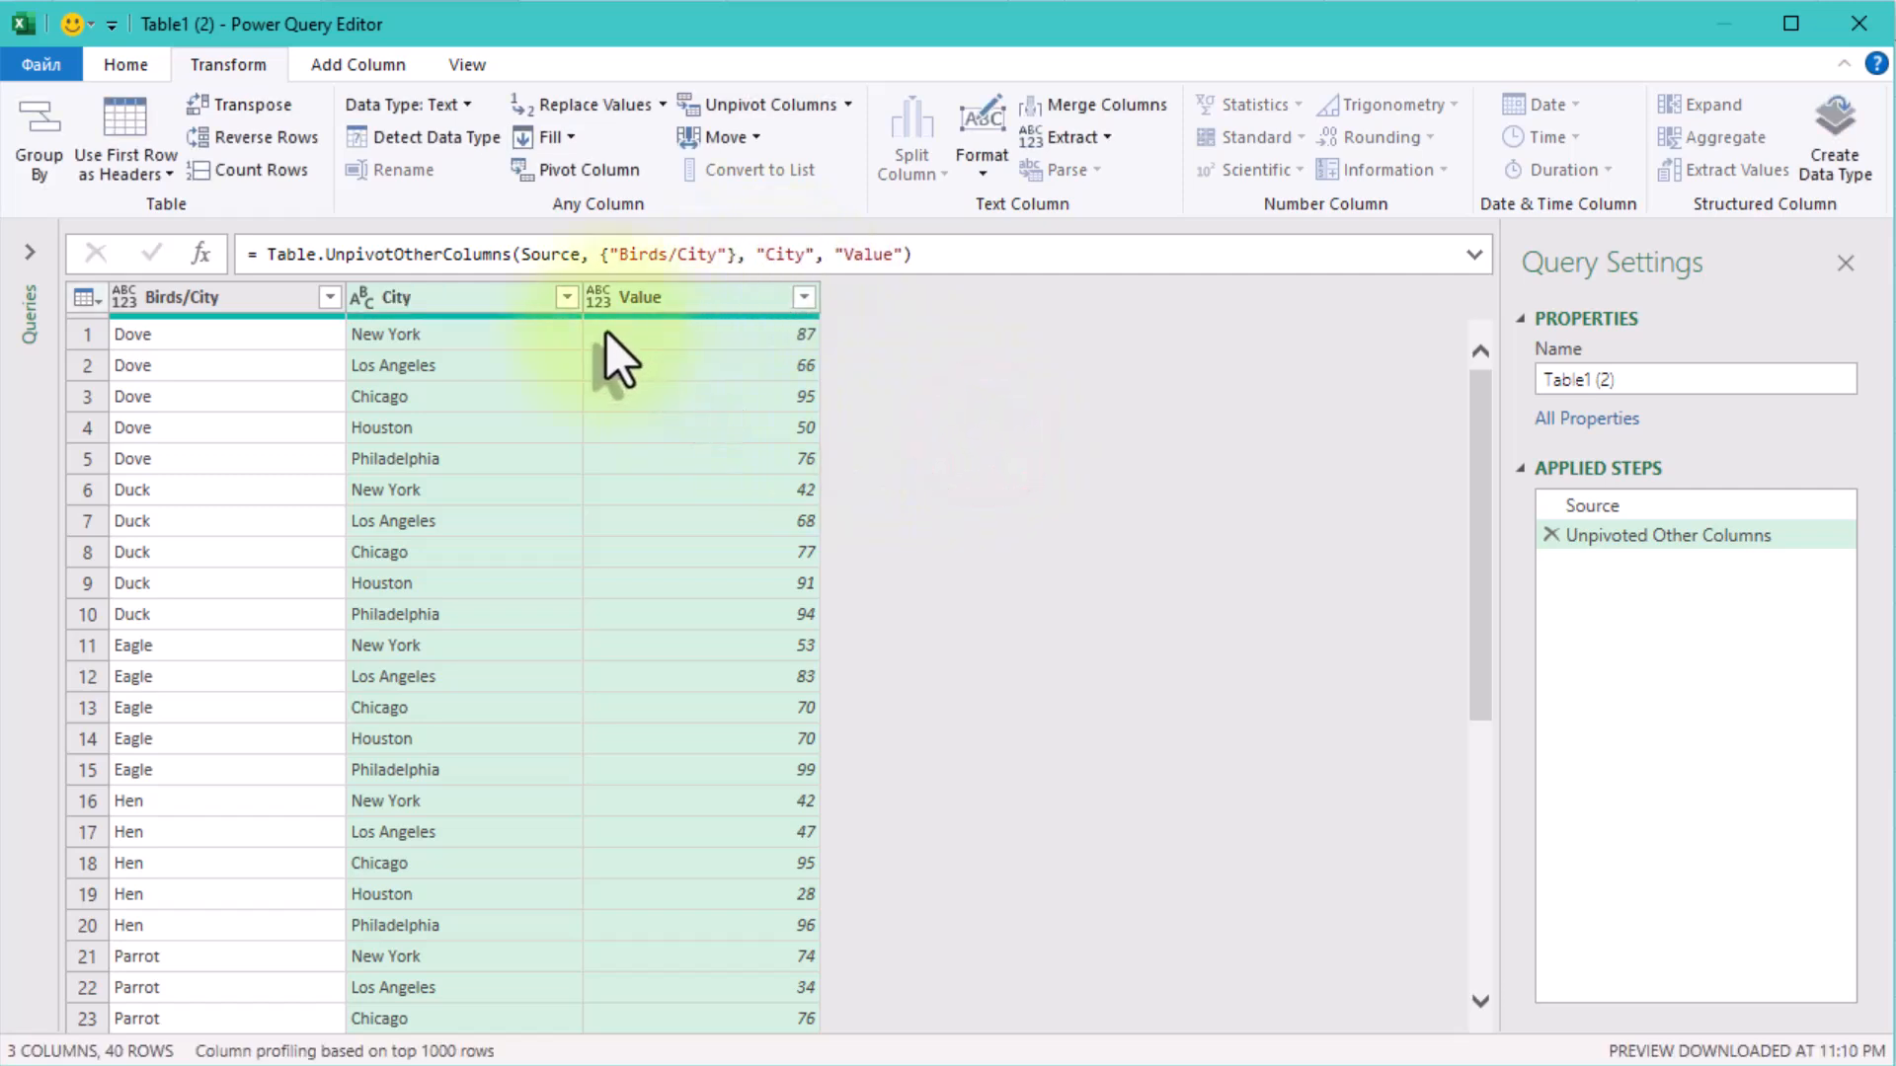
Rename the Birds/City column to Bird.
left_click(194, 299)
double_click(189, 297)
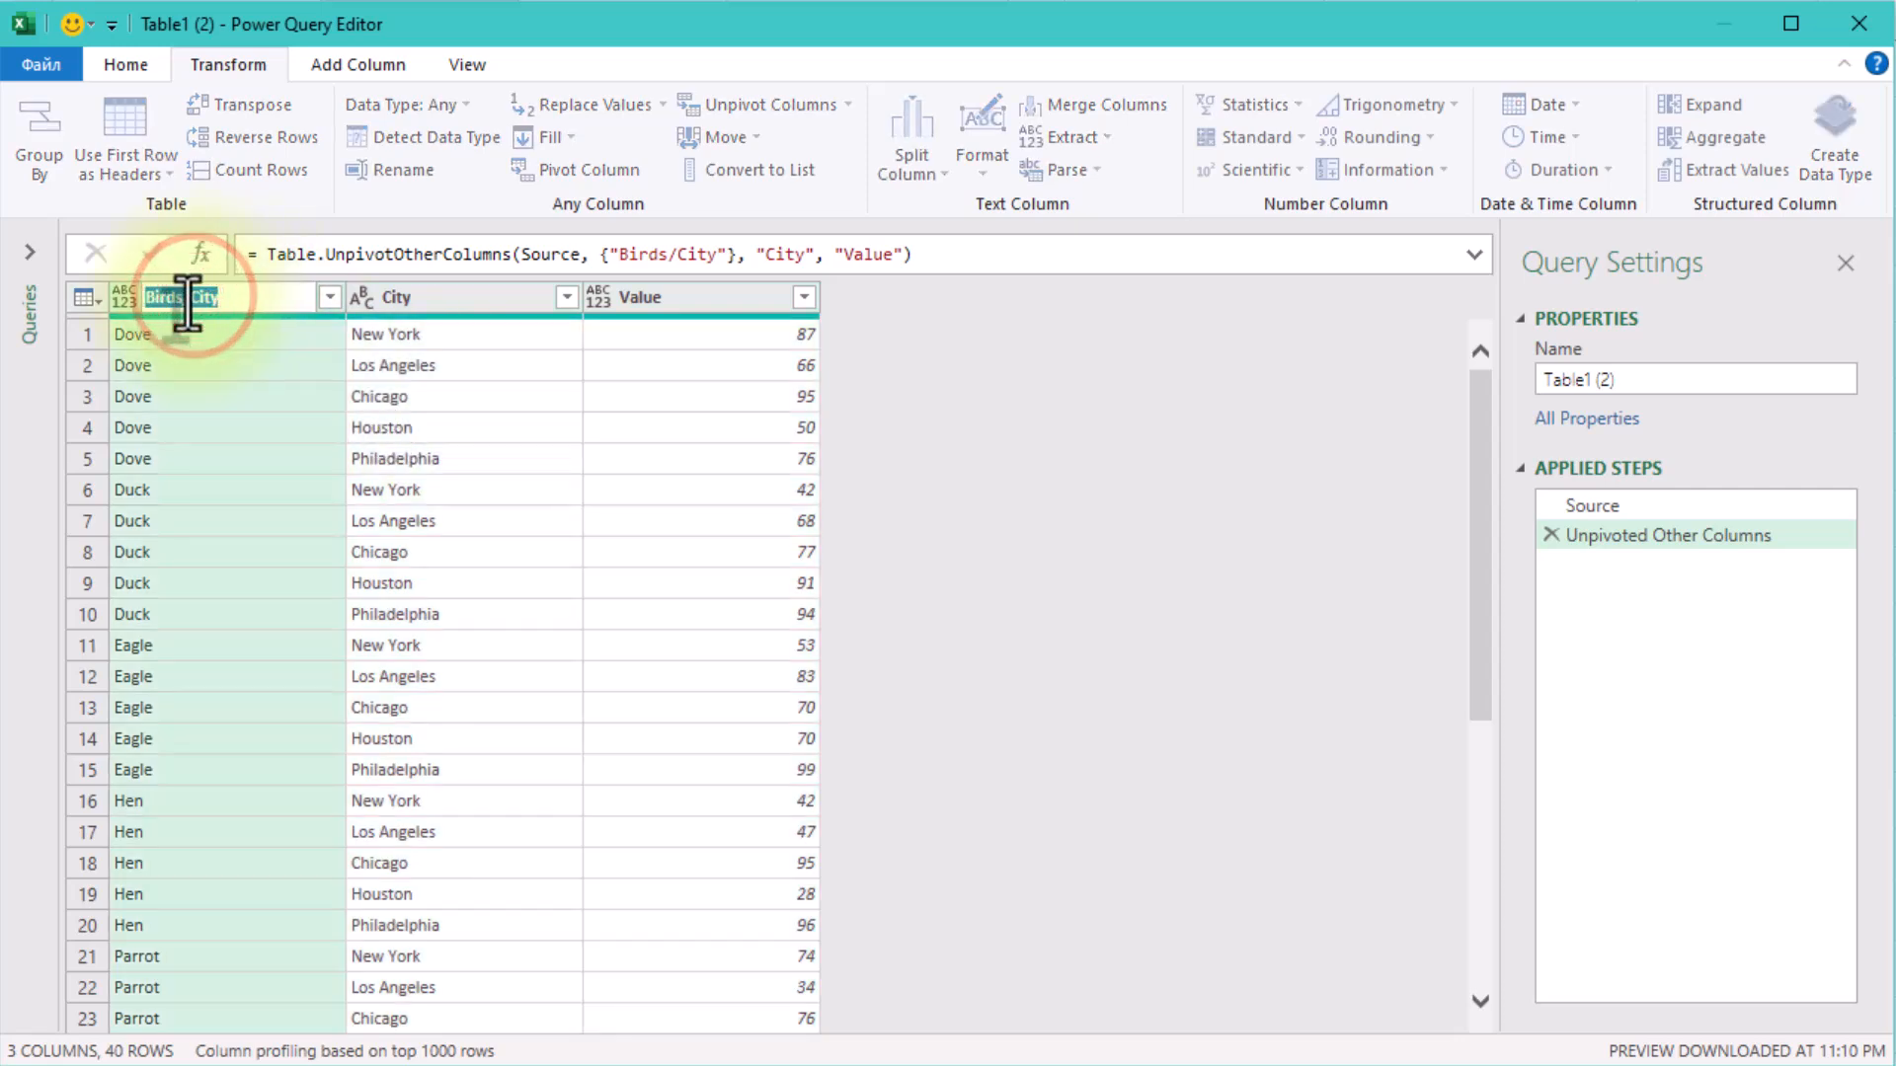
left_click(176, 297)
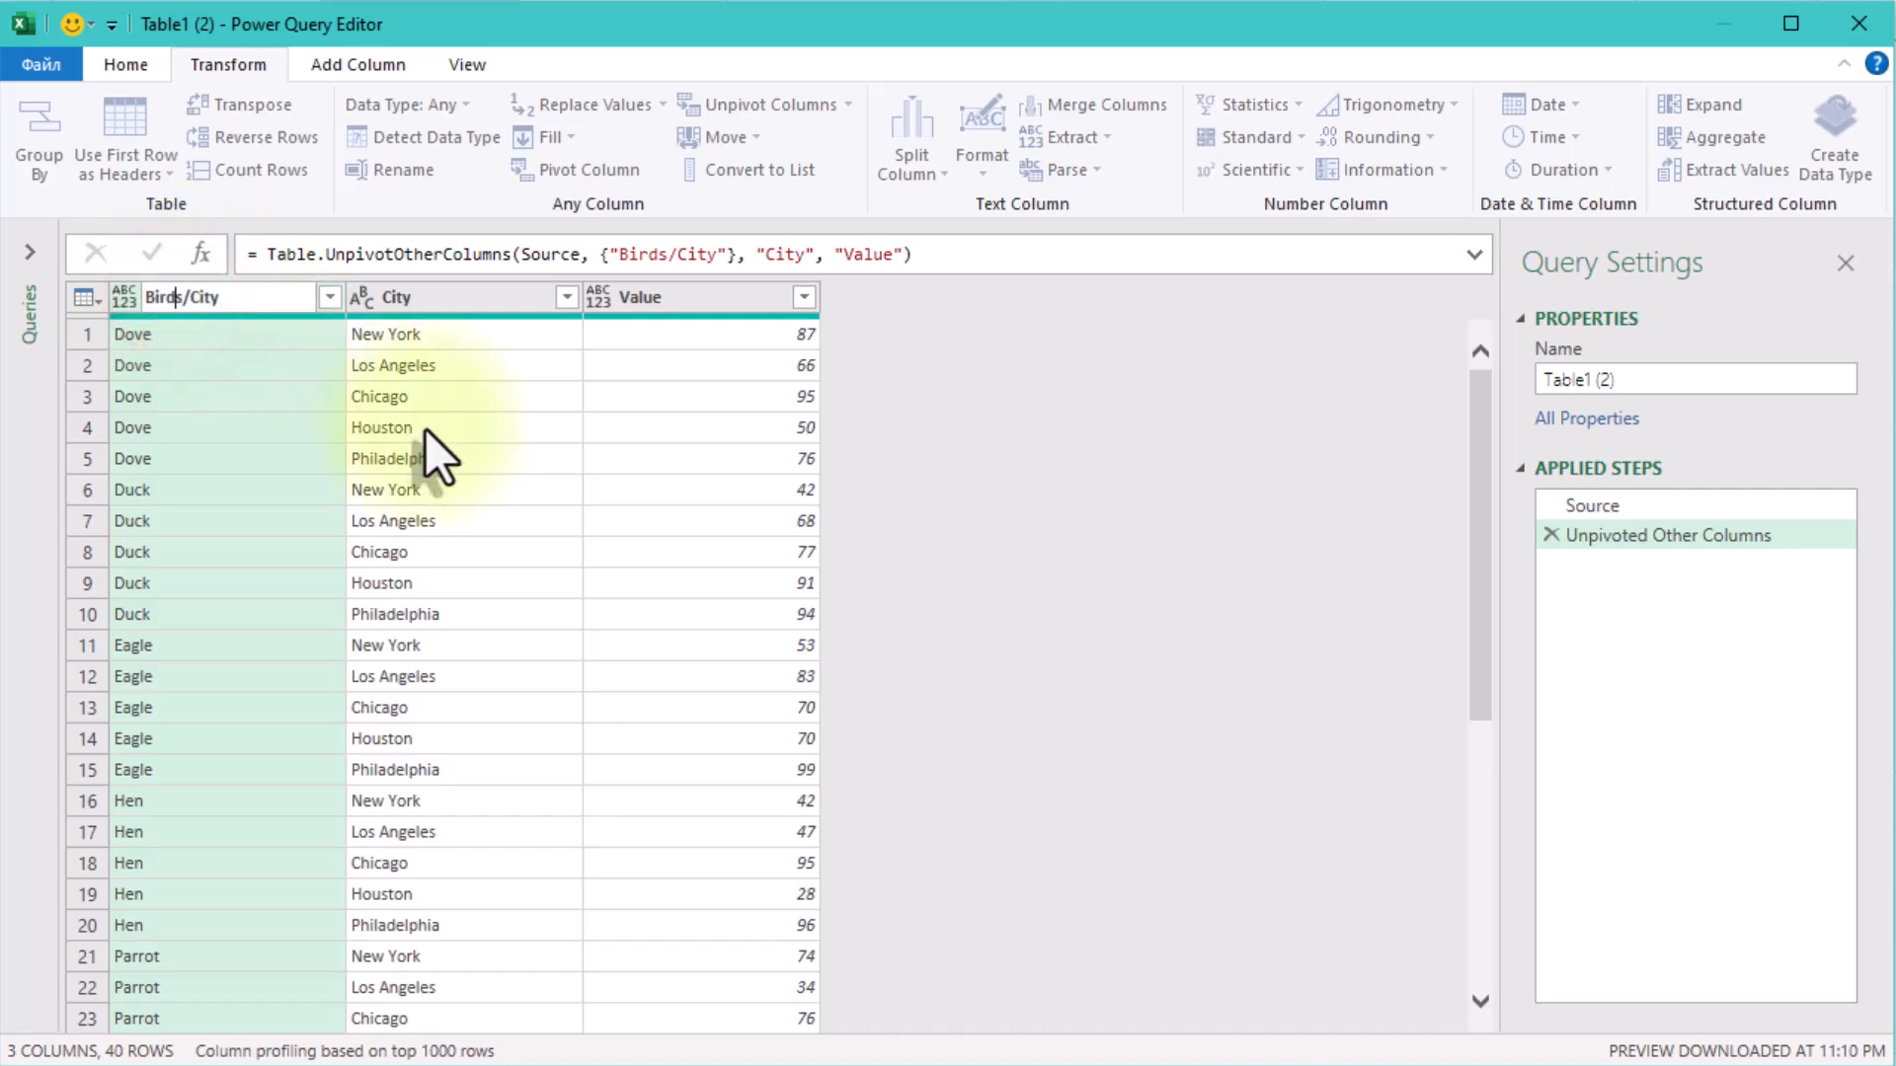
key("shift+End")
key("Delete")
key("Return")
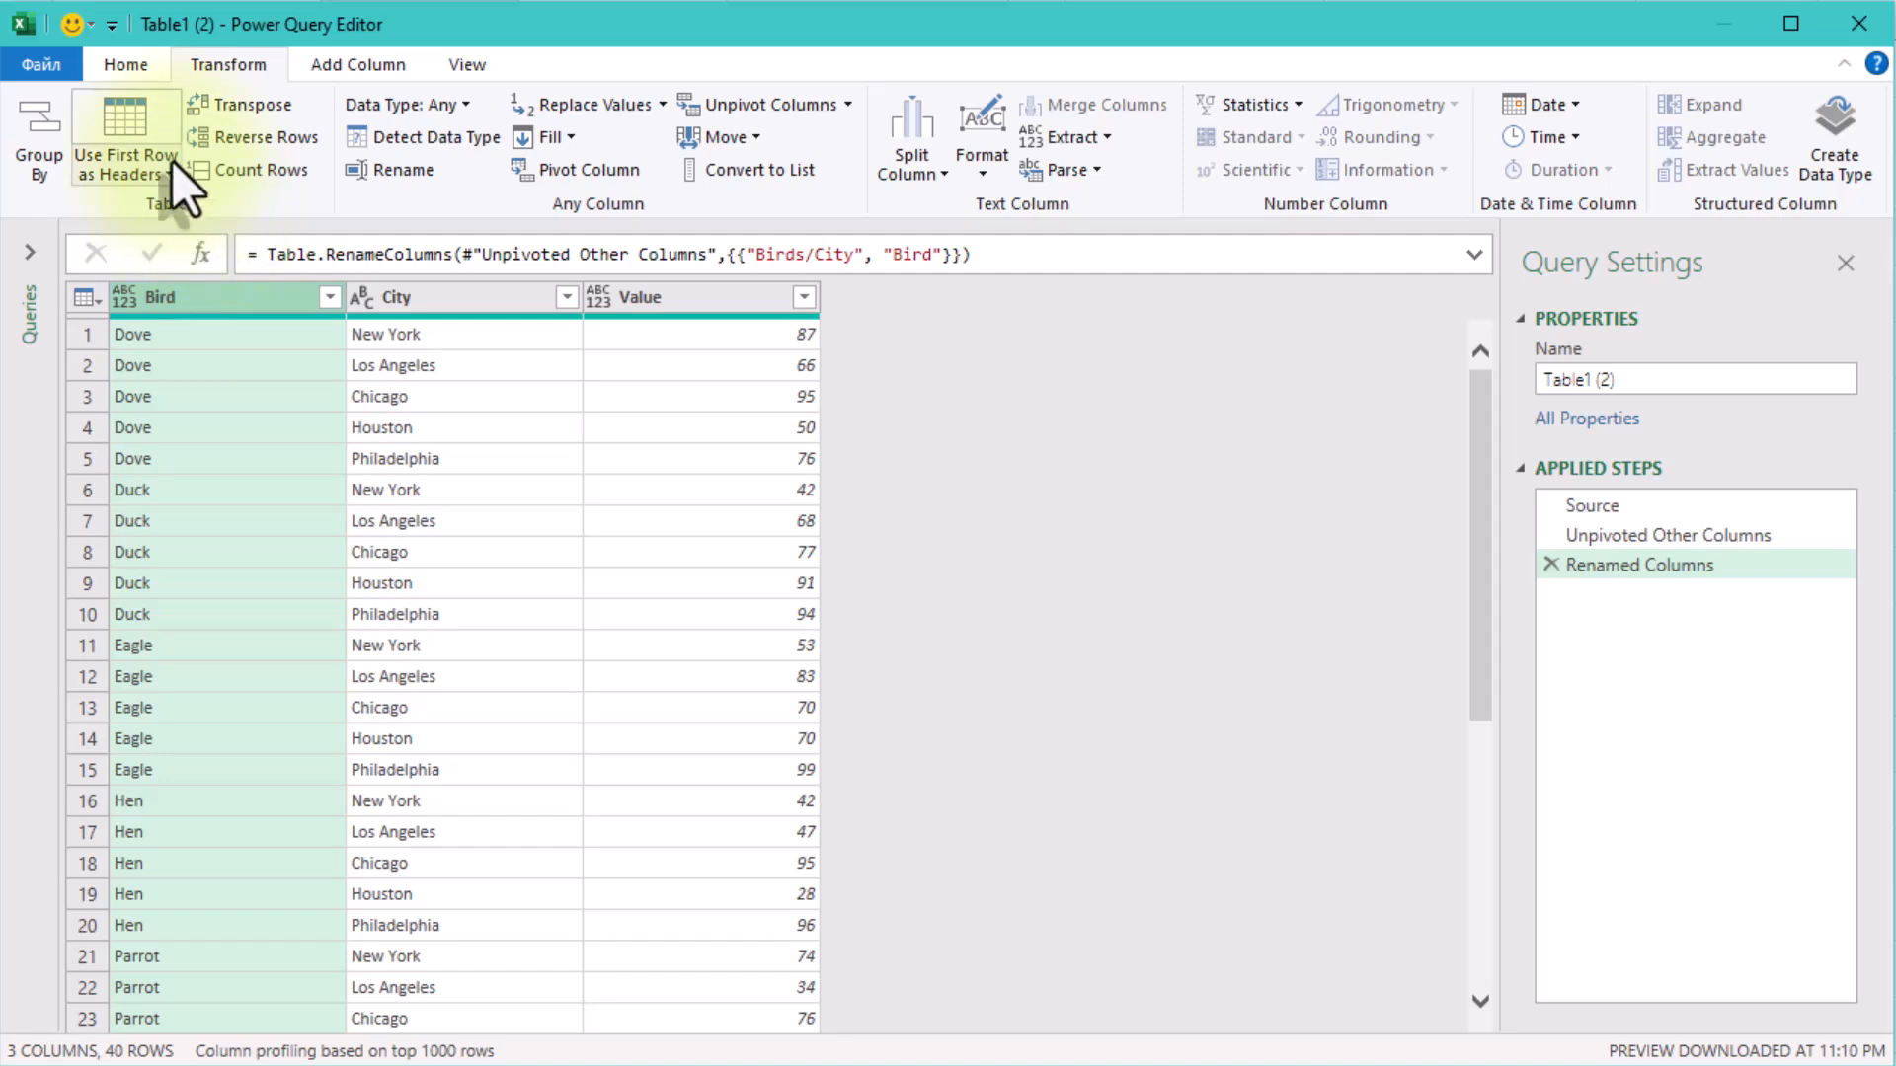
Group the rows by City with the All Rows operation into a new column named Max.
left_click(32, 128)
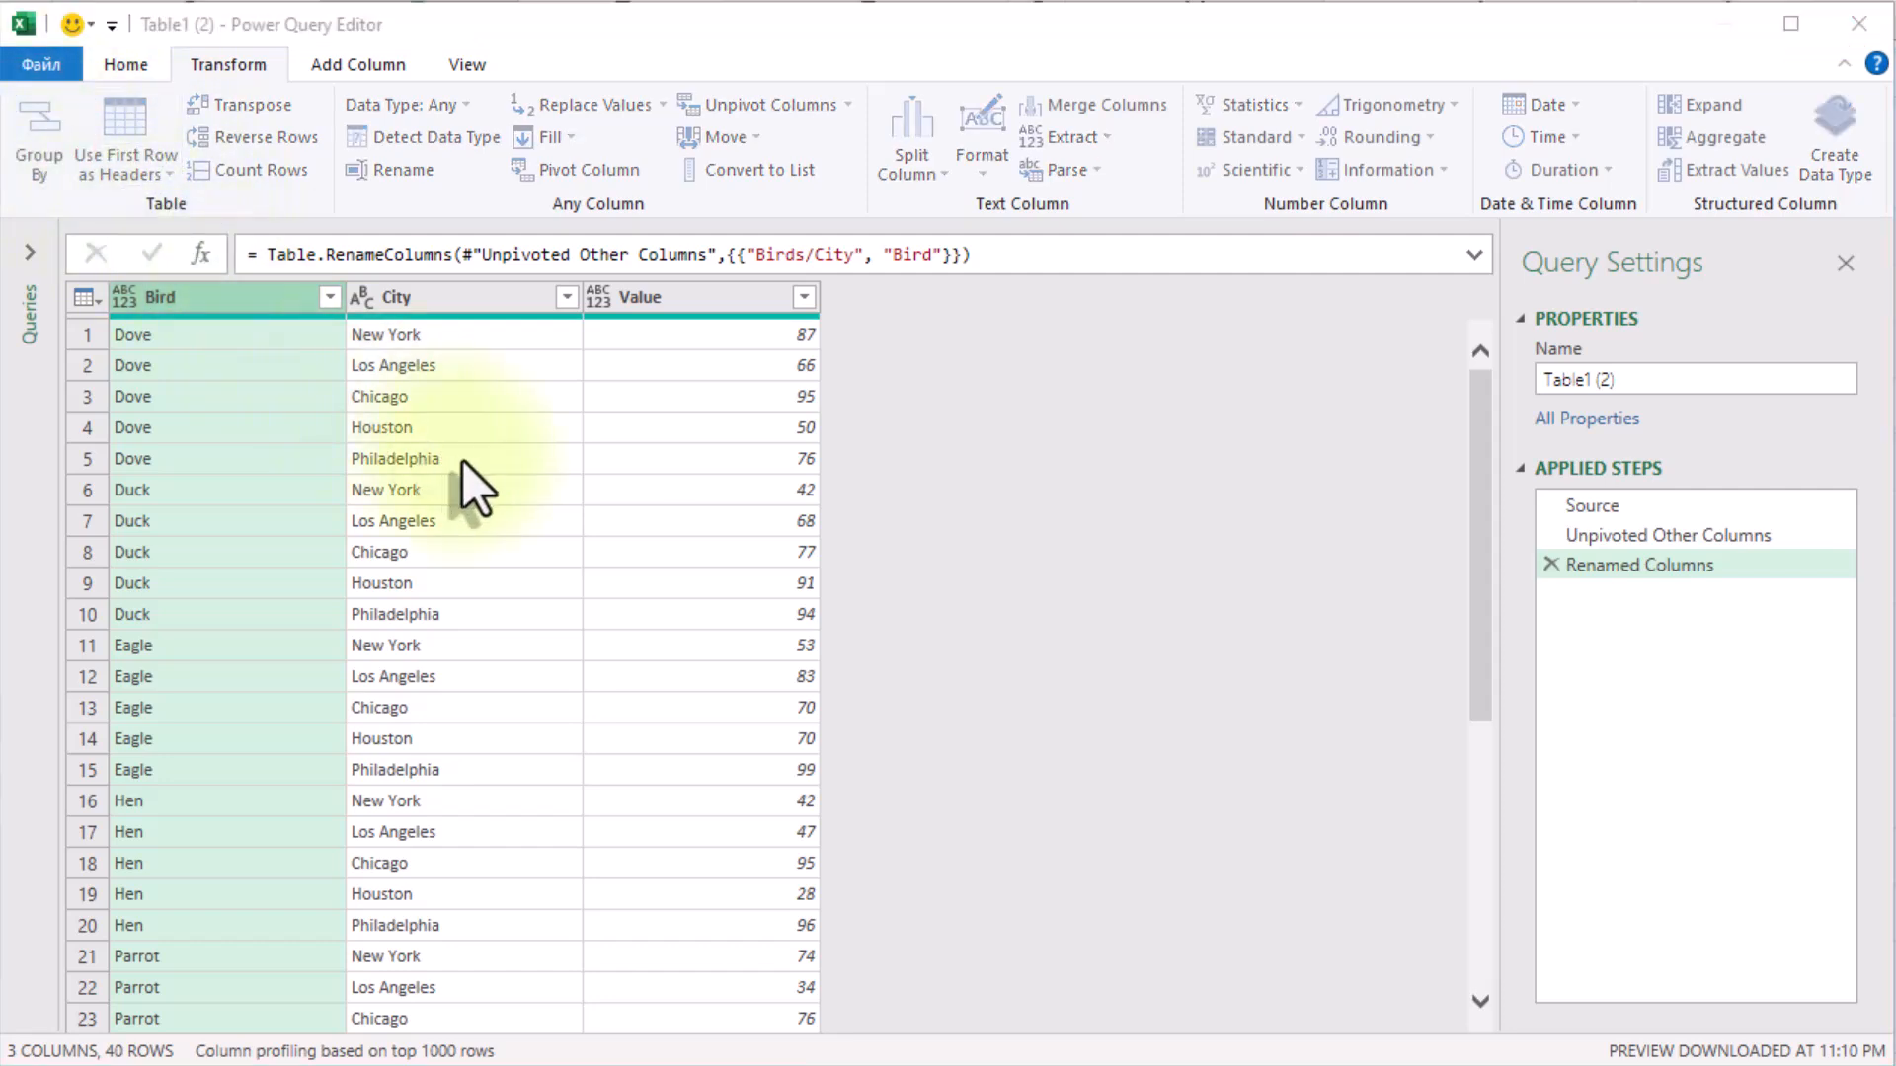
left_click(537, 397)
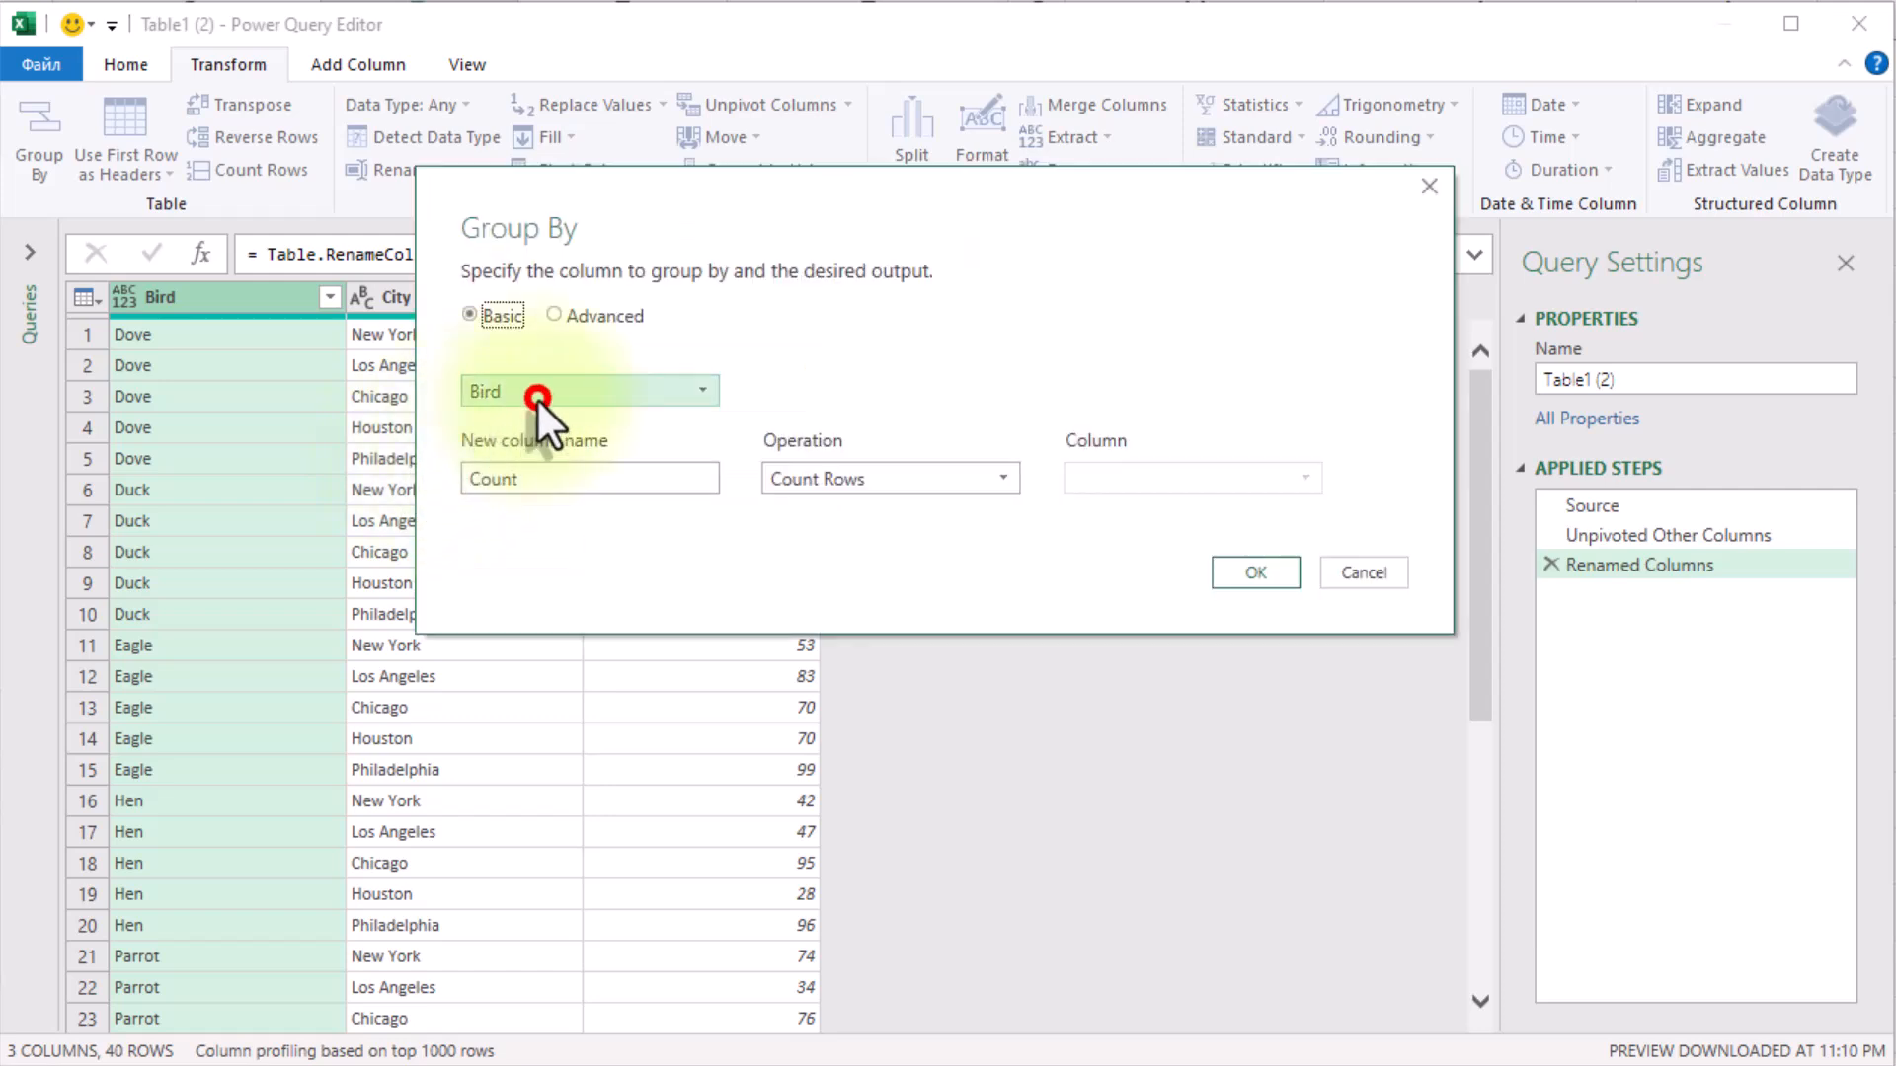
left_click(505, 456)
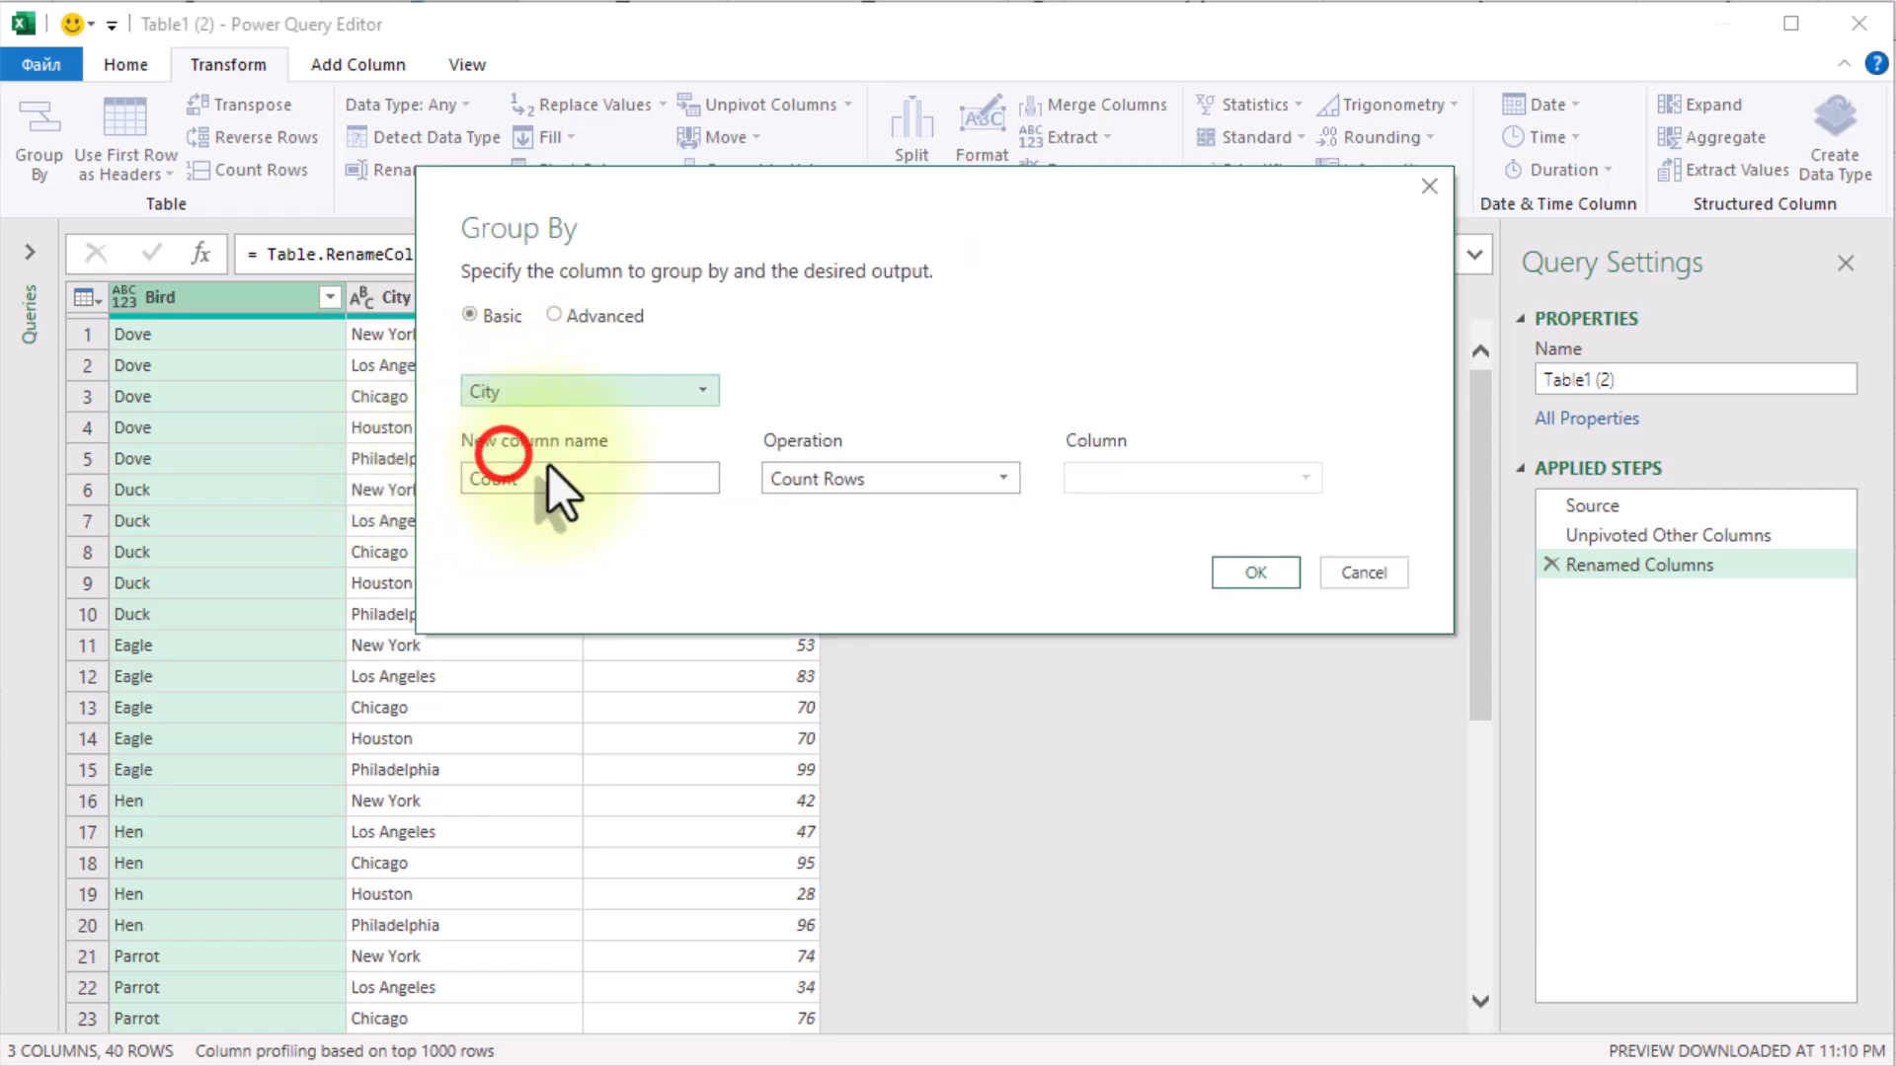
left_click(790, 479)
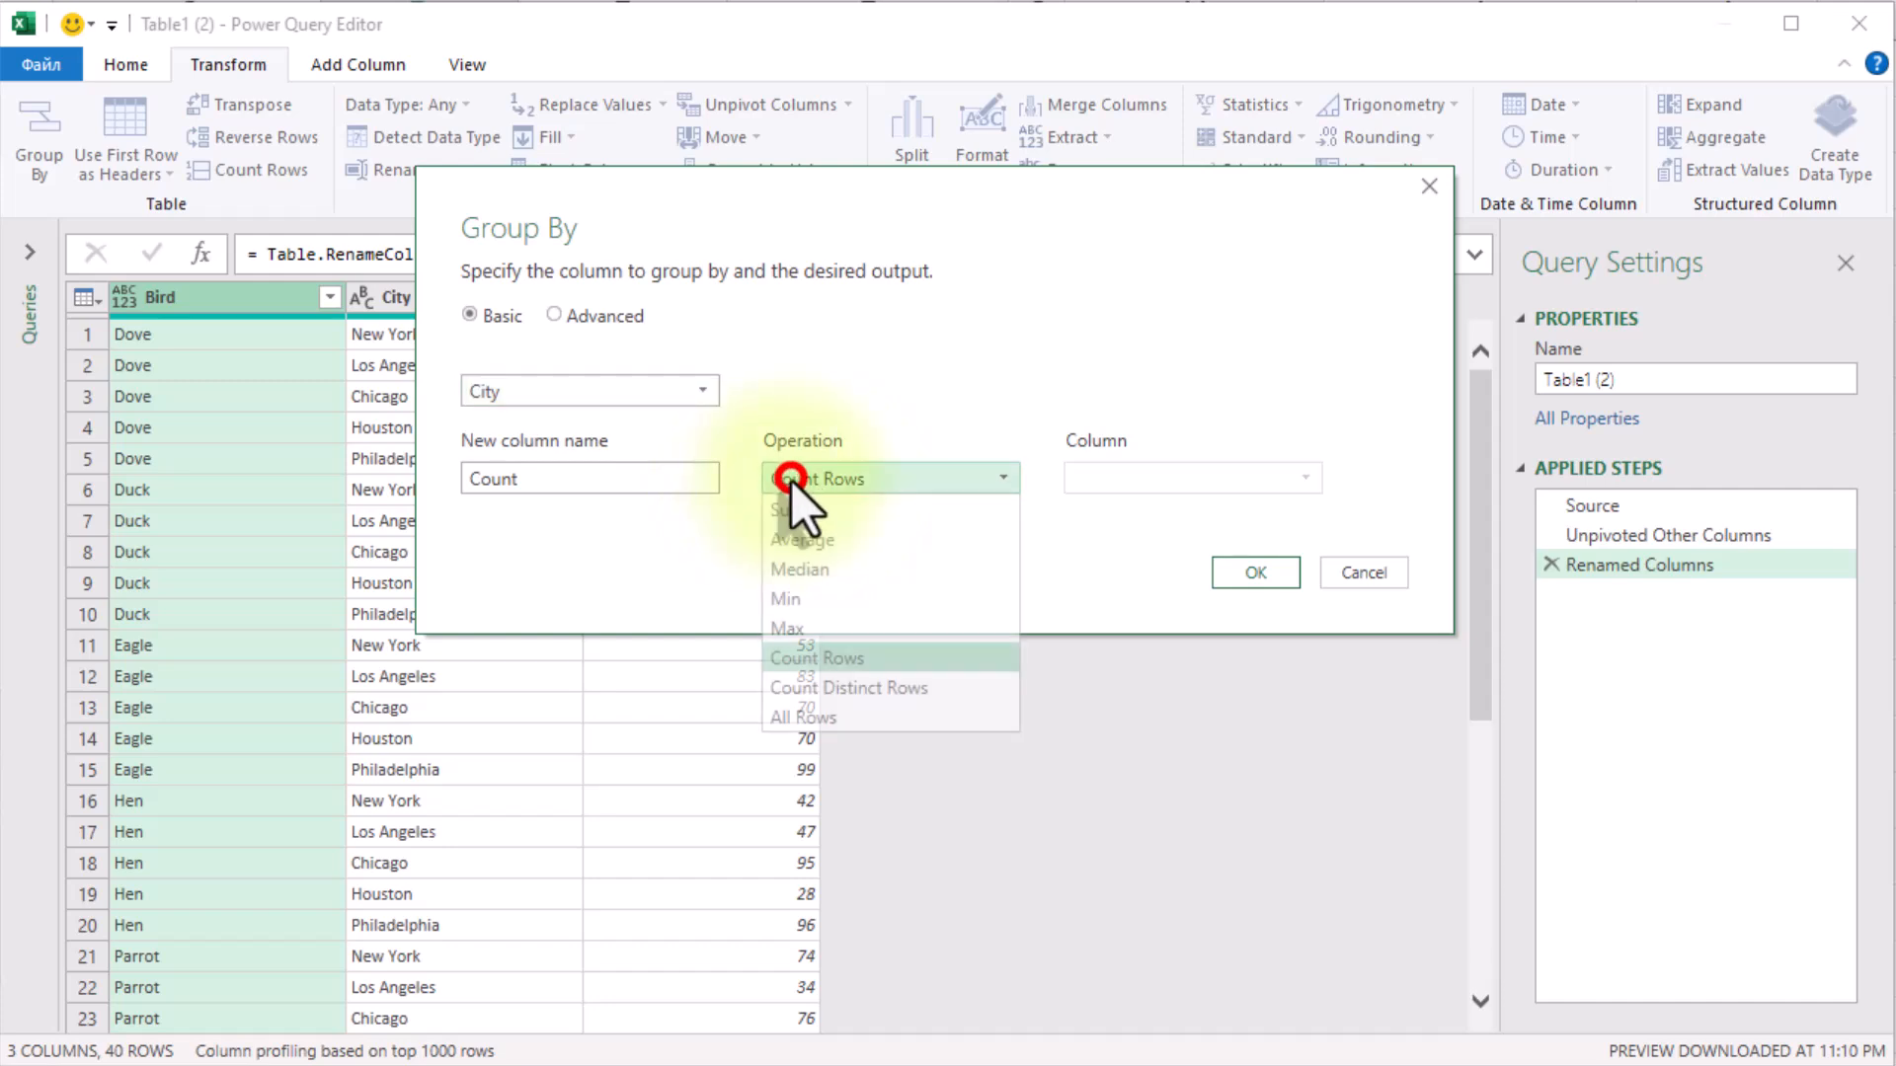
left_click(839, 717)
left_click_drag(632, 480, 453, 460)
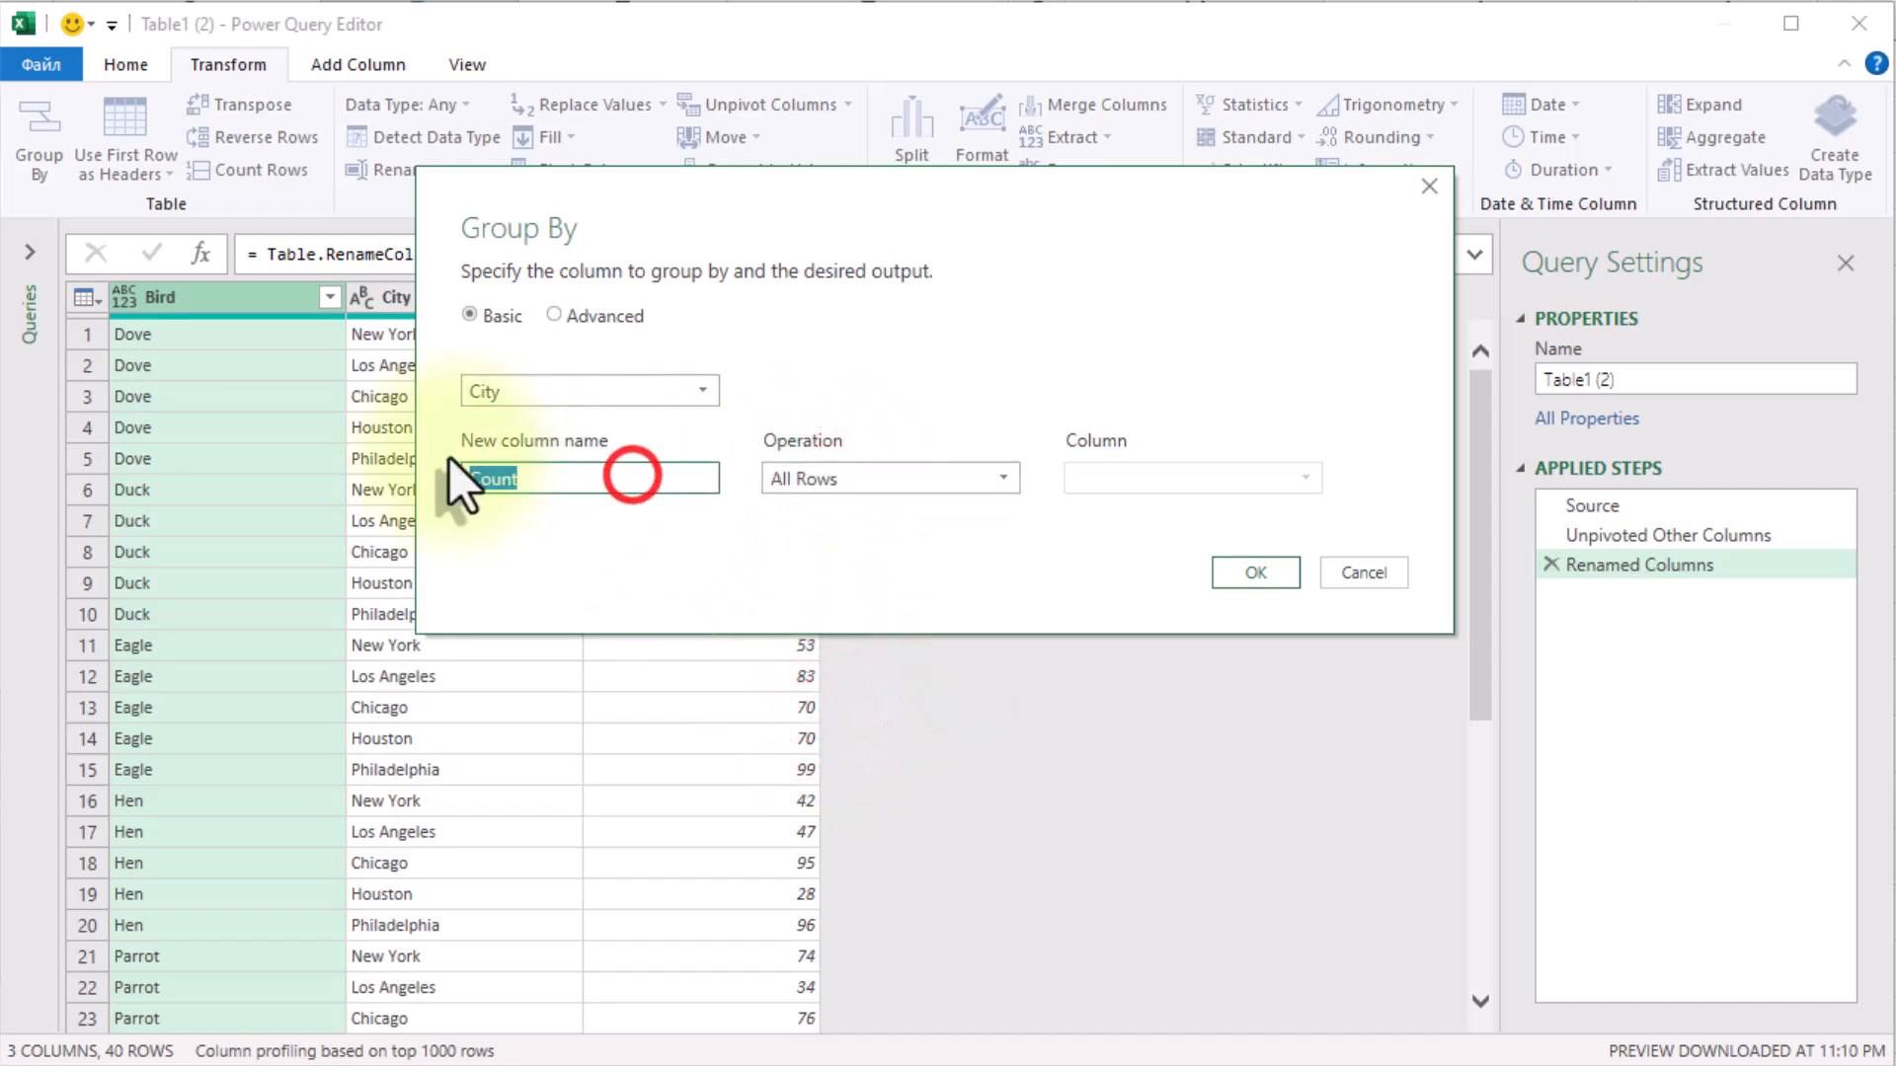
type("Max")
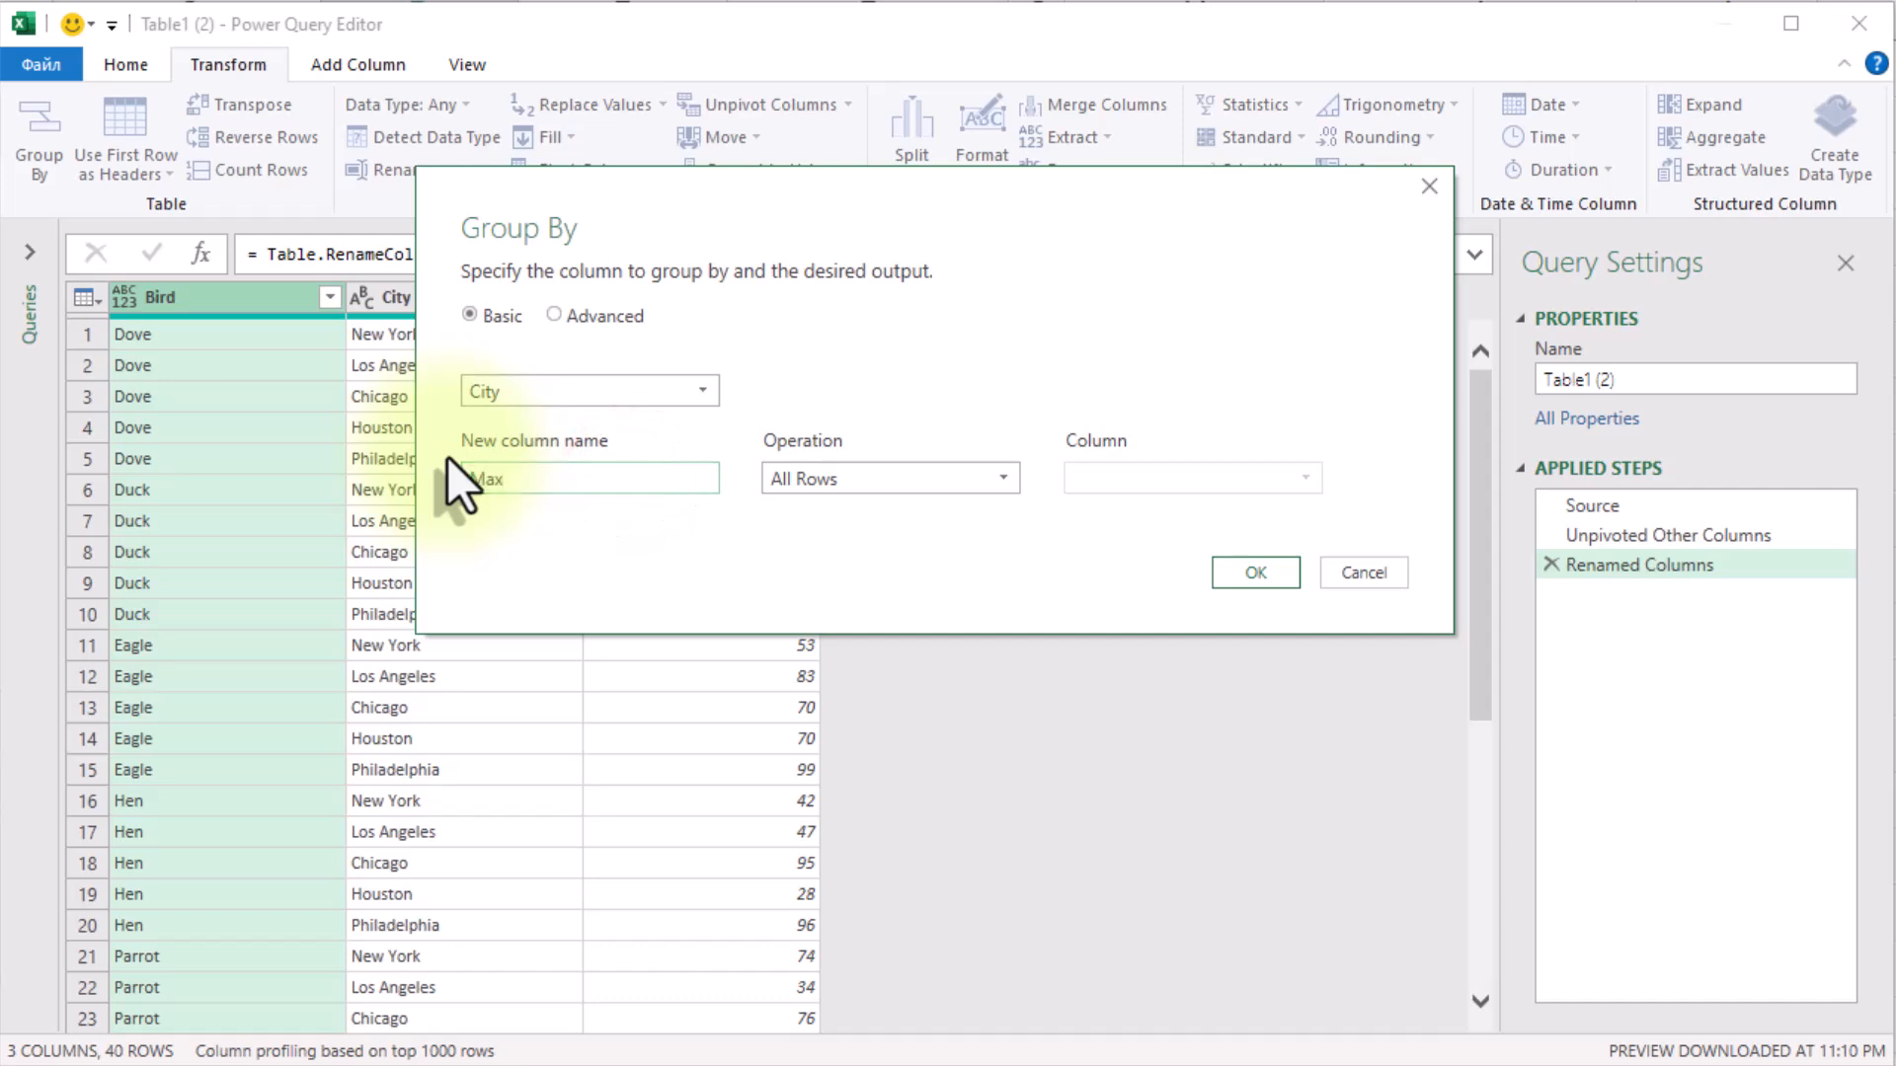
left_click(1244, 572)
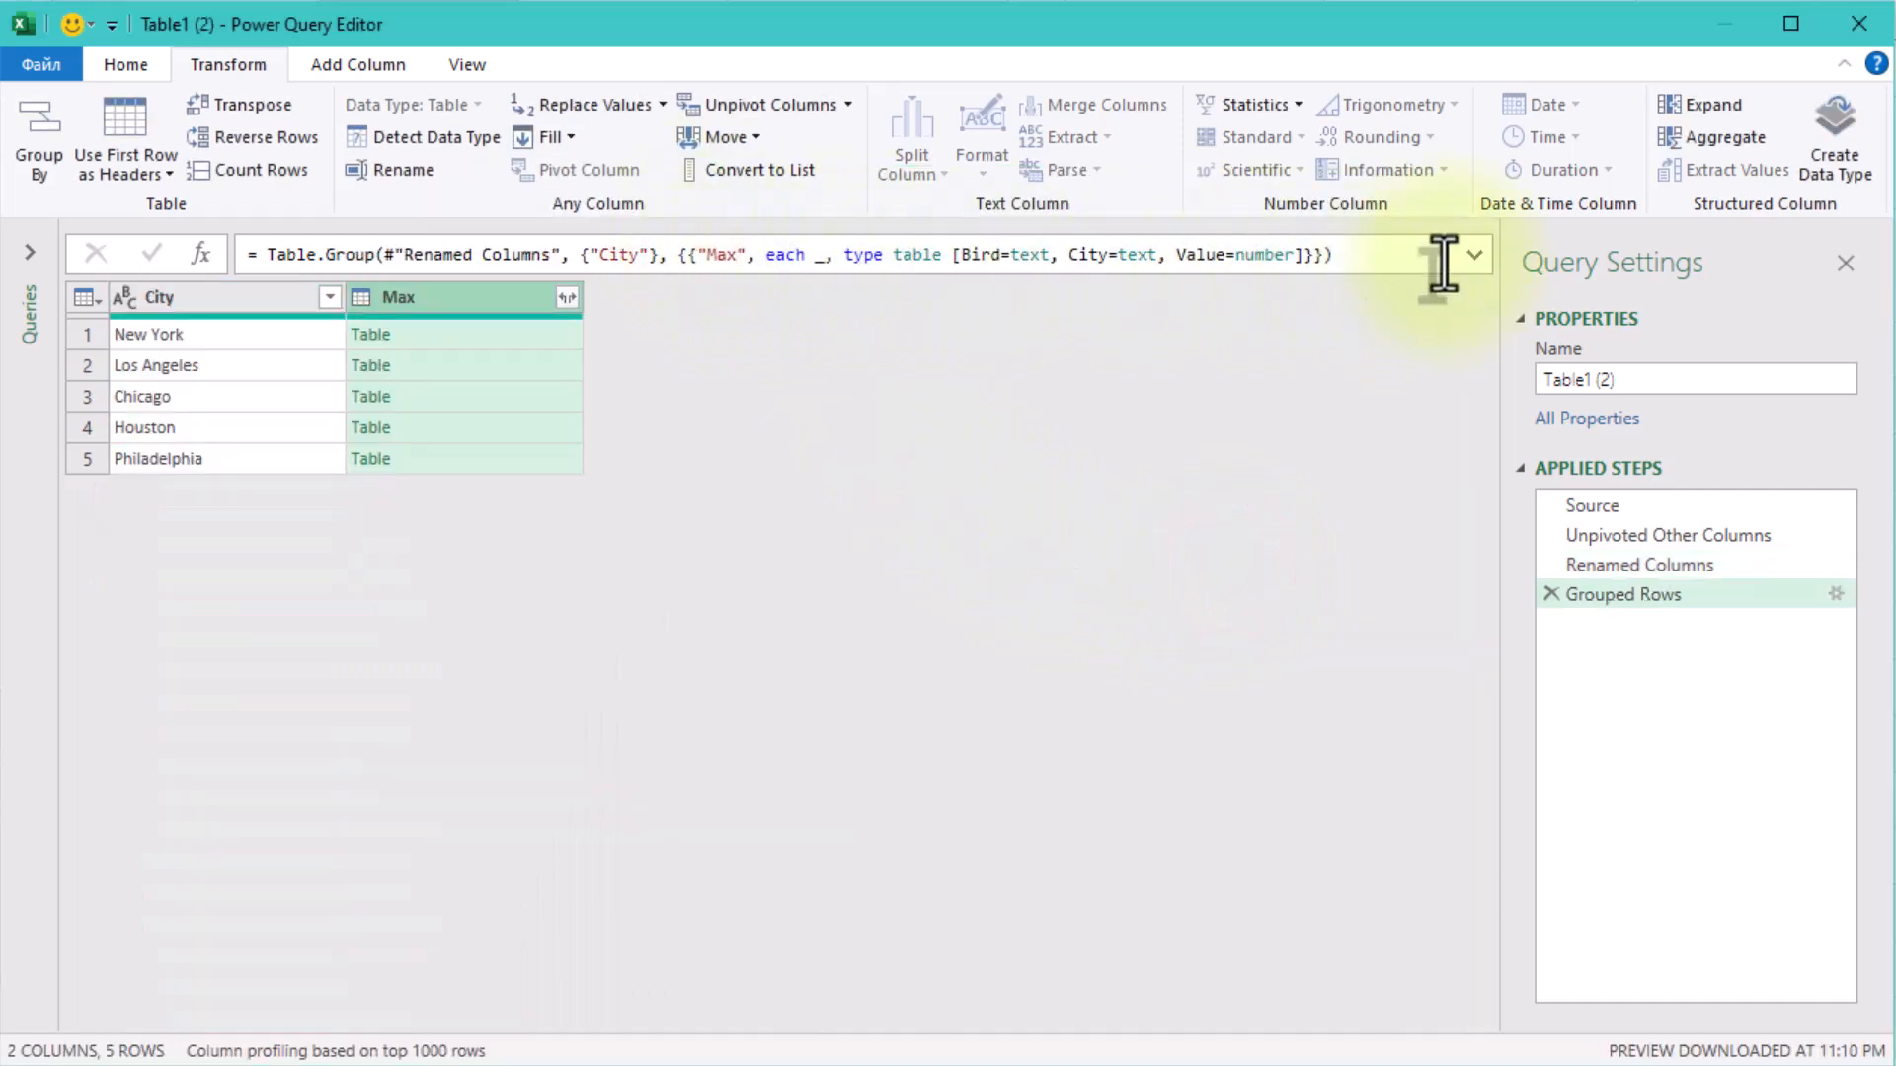
Expand the formula area and preview the nested tables for New York and Chicago.
left_click(1474, 254)
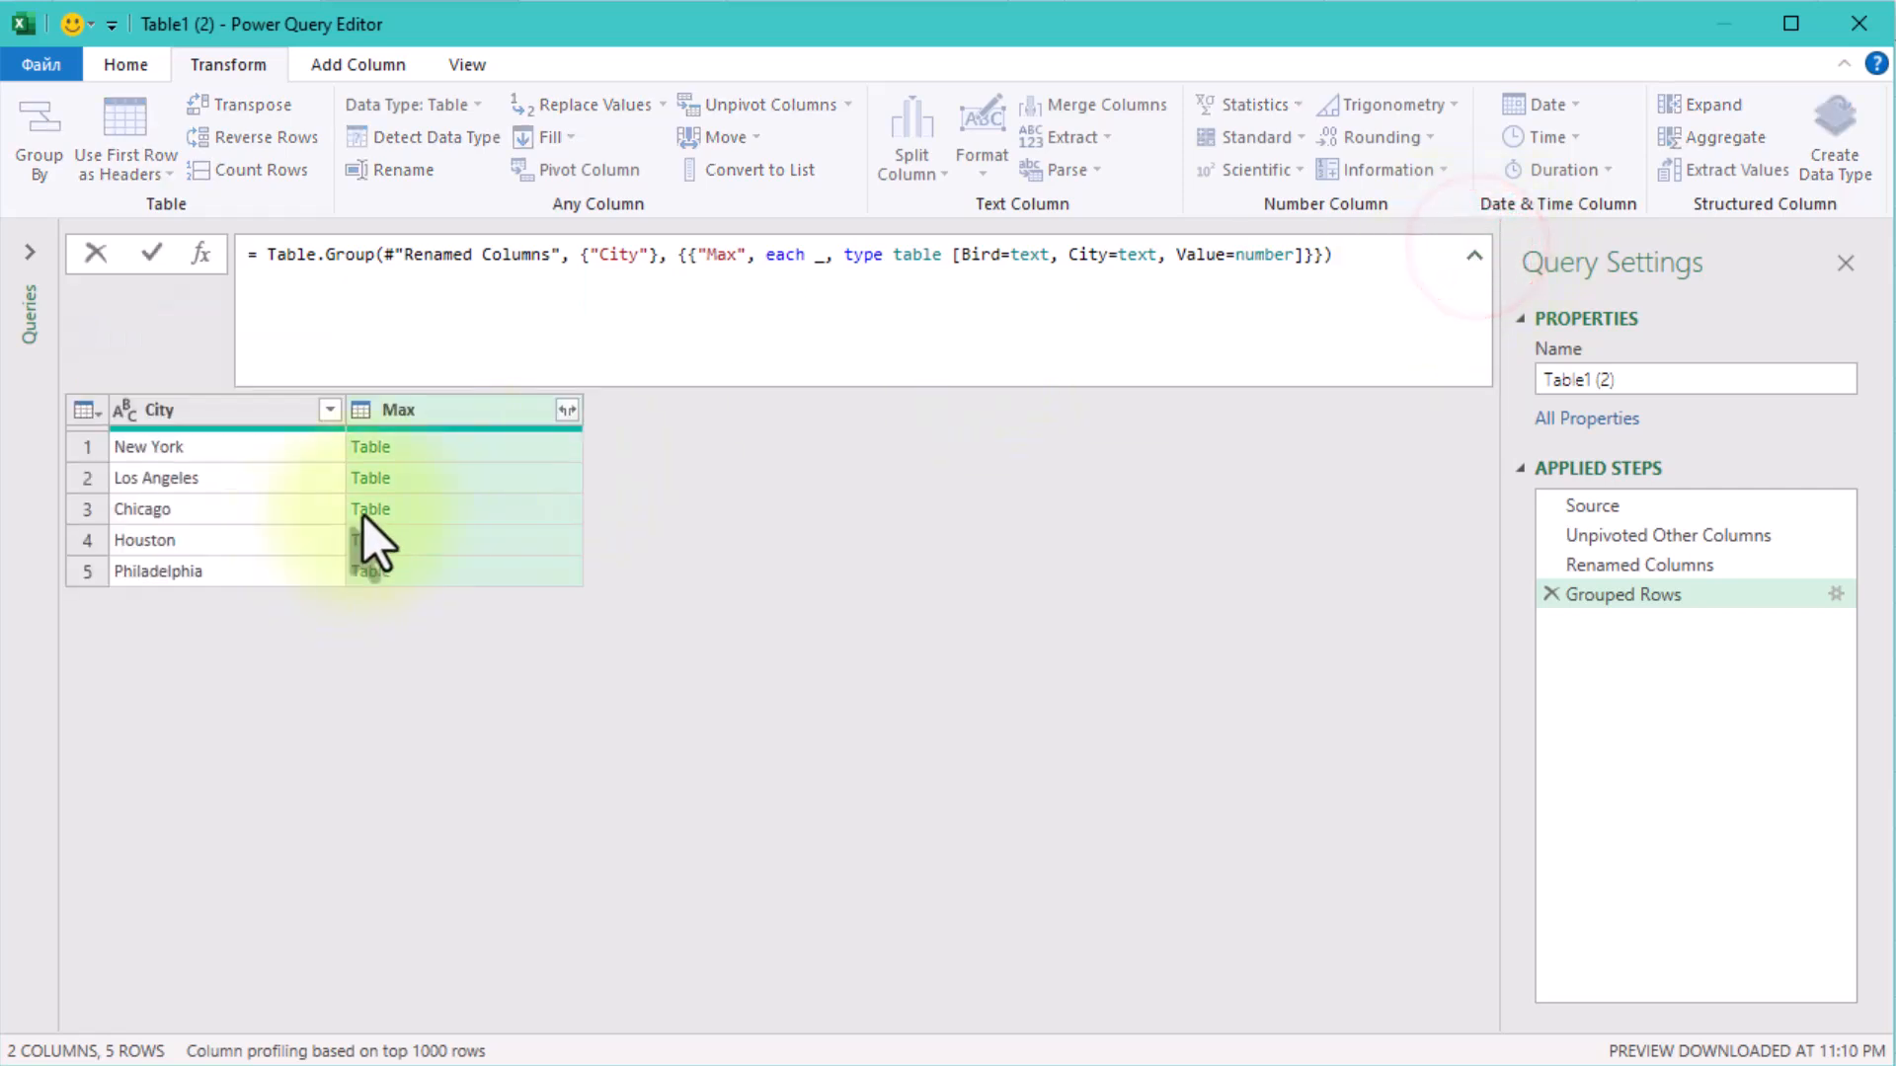
left_click(475, 447)
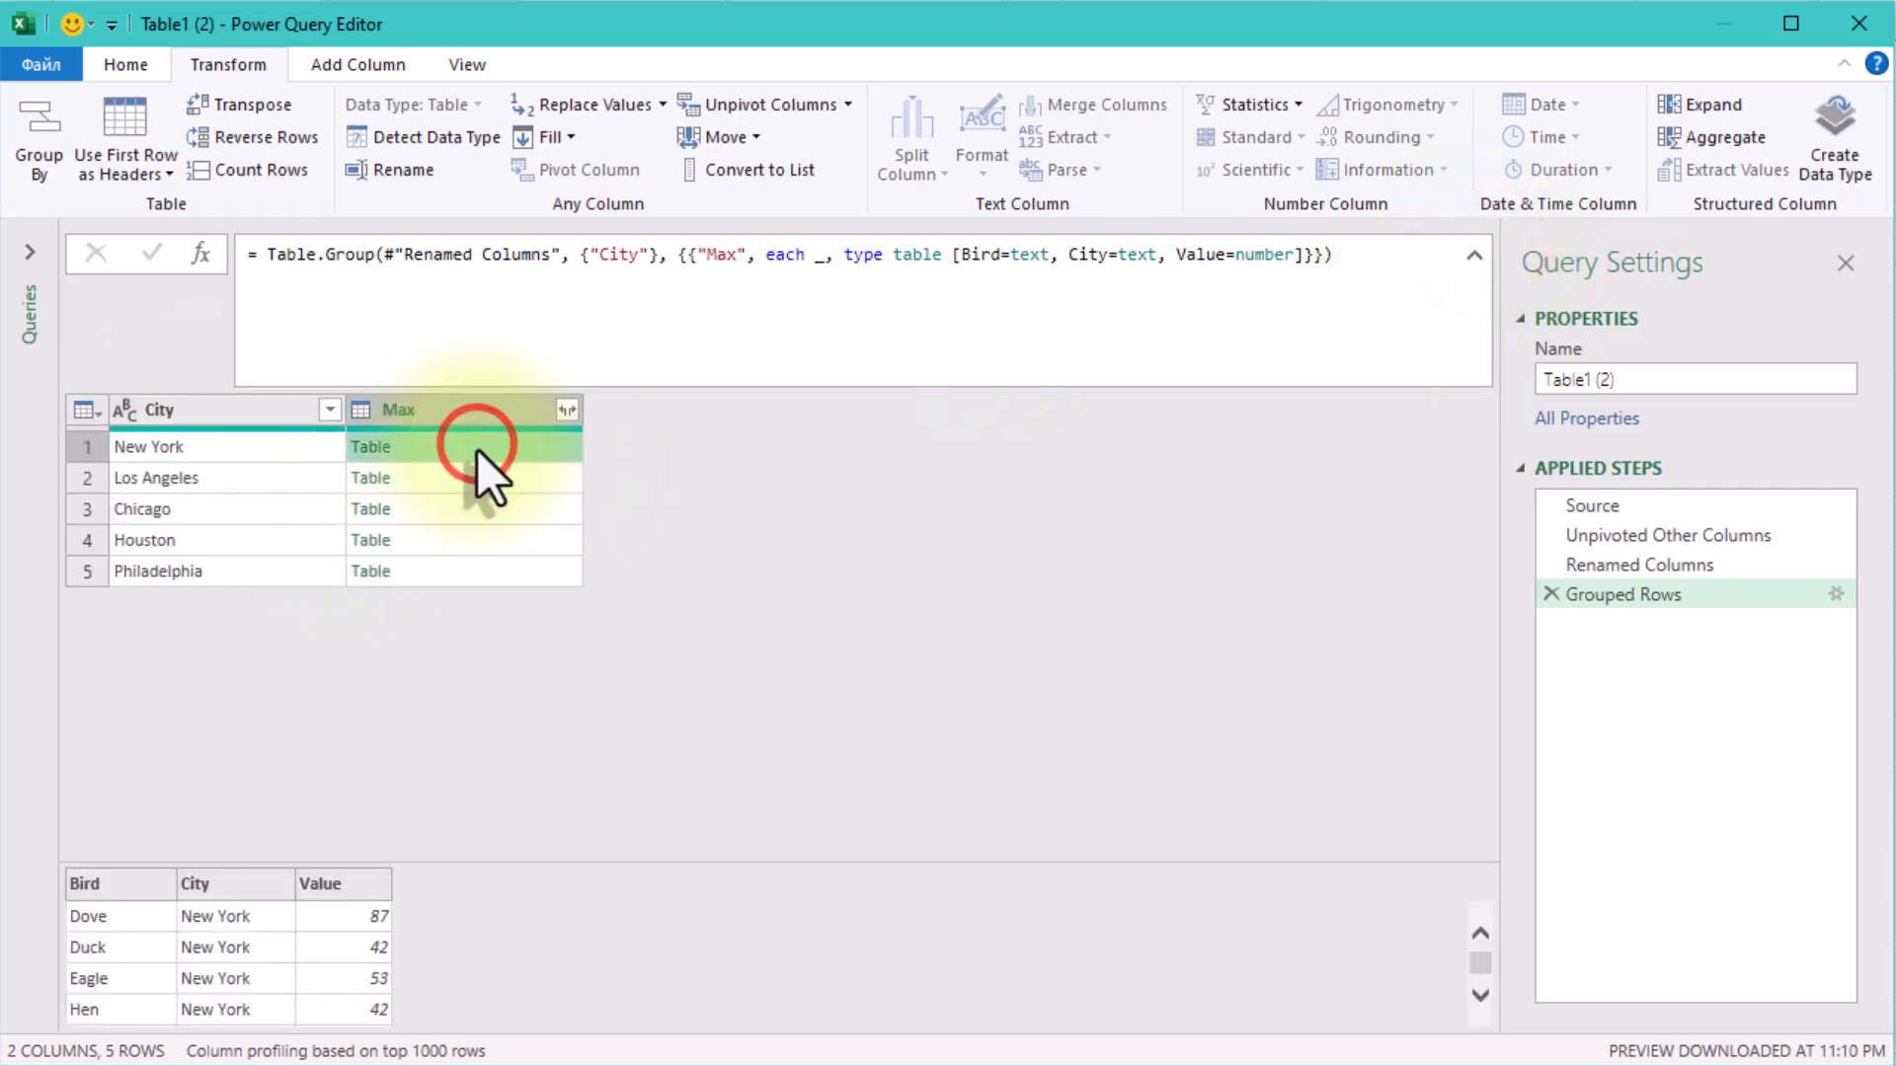
left_click(487, 511)
scroll(342, 993, "down", 1)
scroll(343, 993, "down", 2)
scroll(355, 967, "up", 4)
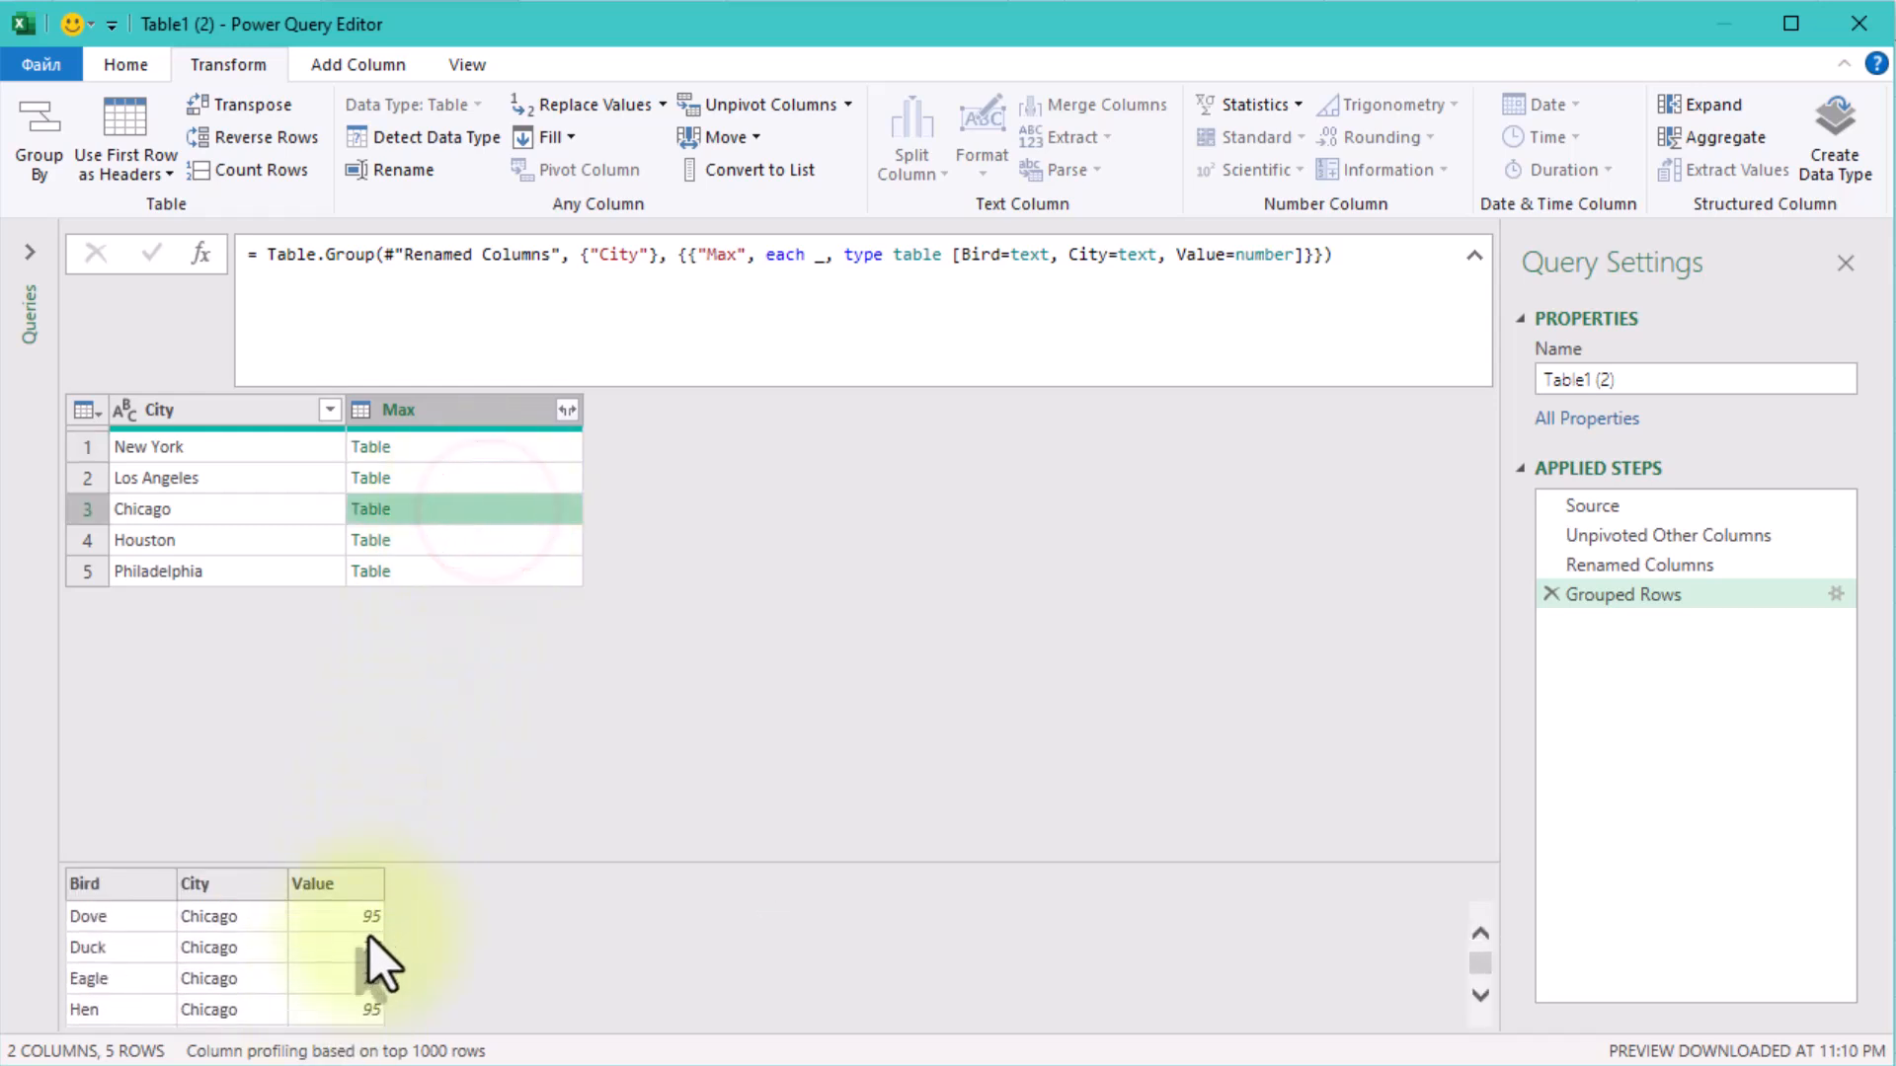
Remove the table type definition from the Table.Group formula and put its each expression on a separate line.
left_click_drag(828, 256, 1295, 254)
key("Delete")
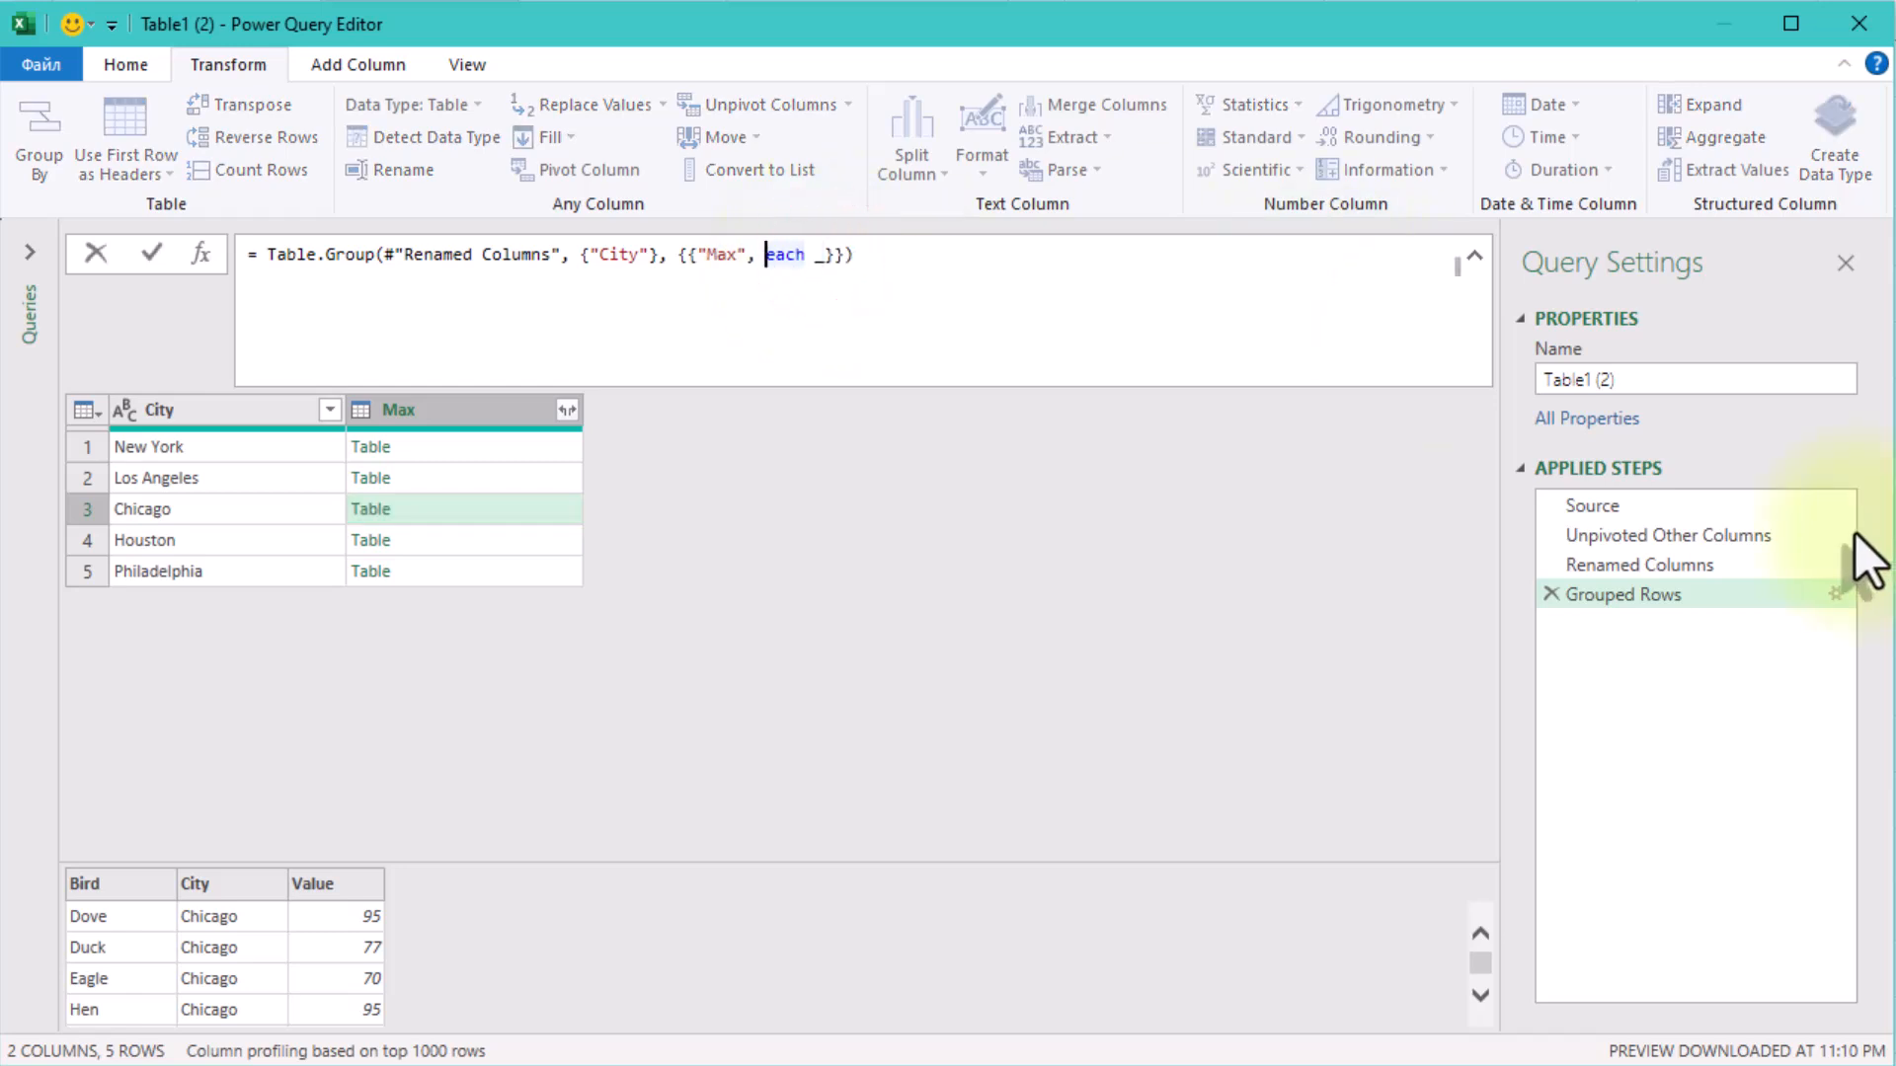
left_click(822, 255)
key("shift+Return")
key("shift+Return")
key("Up")
key("Left")
key("Left")
key("Left")
key("Left")
key("Left")
key("shift+Return")
key("End")
key("Delete")
Filter each nested table with Table.SelectRows(_, (x)=> x[Value]=List.Max([Value])) and preview the New York table.
type("Table.Select")
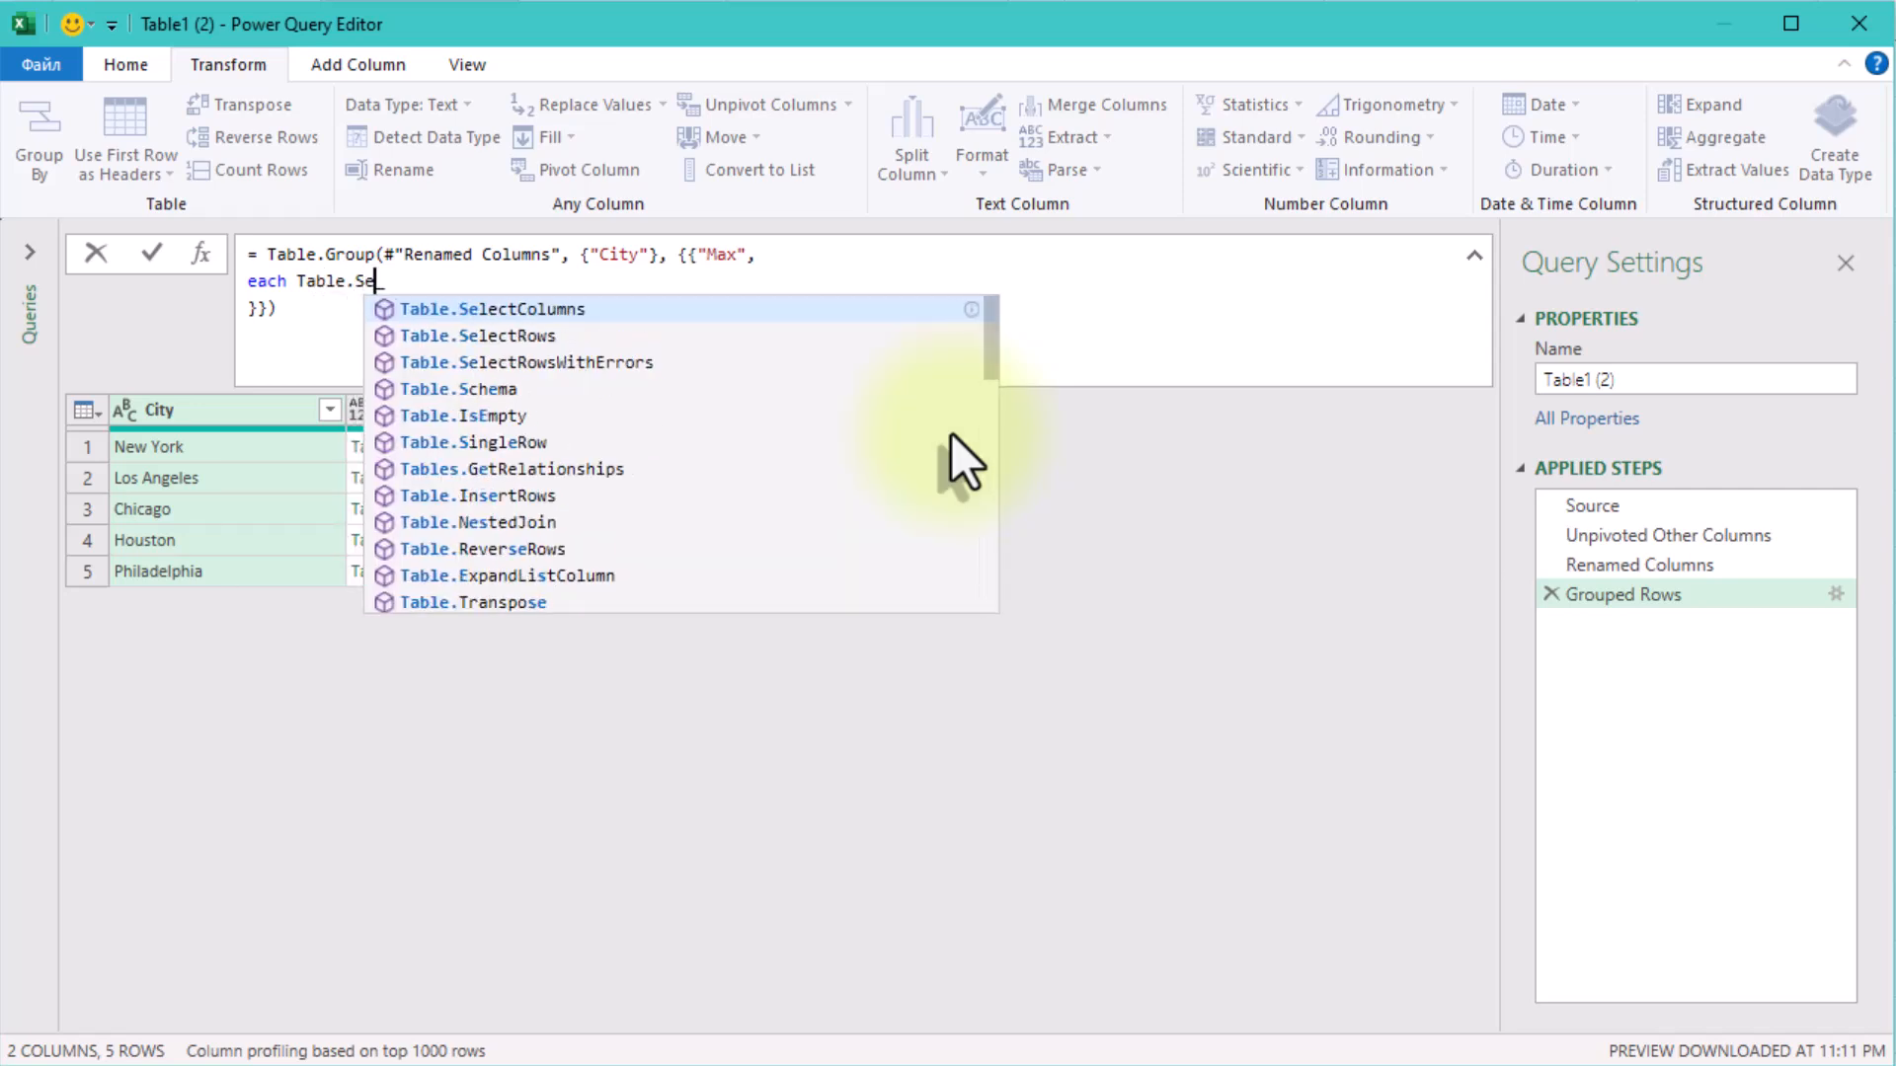
type("Rows(_")
key("Right")
type(", ")
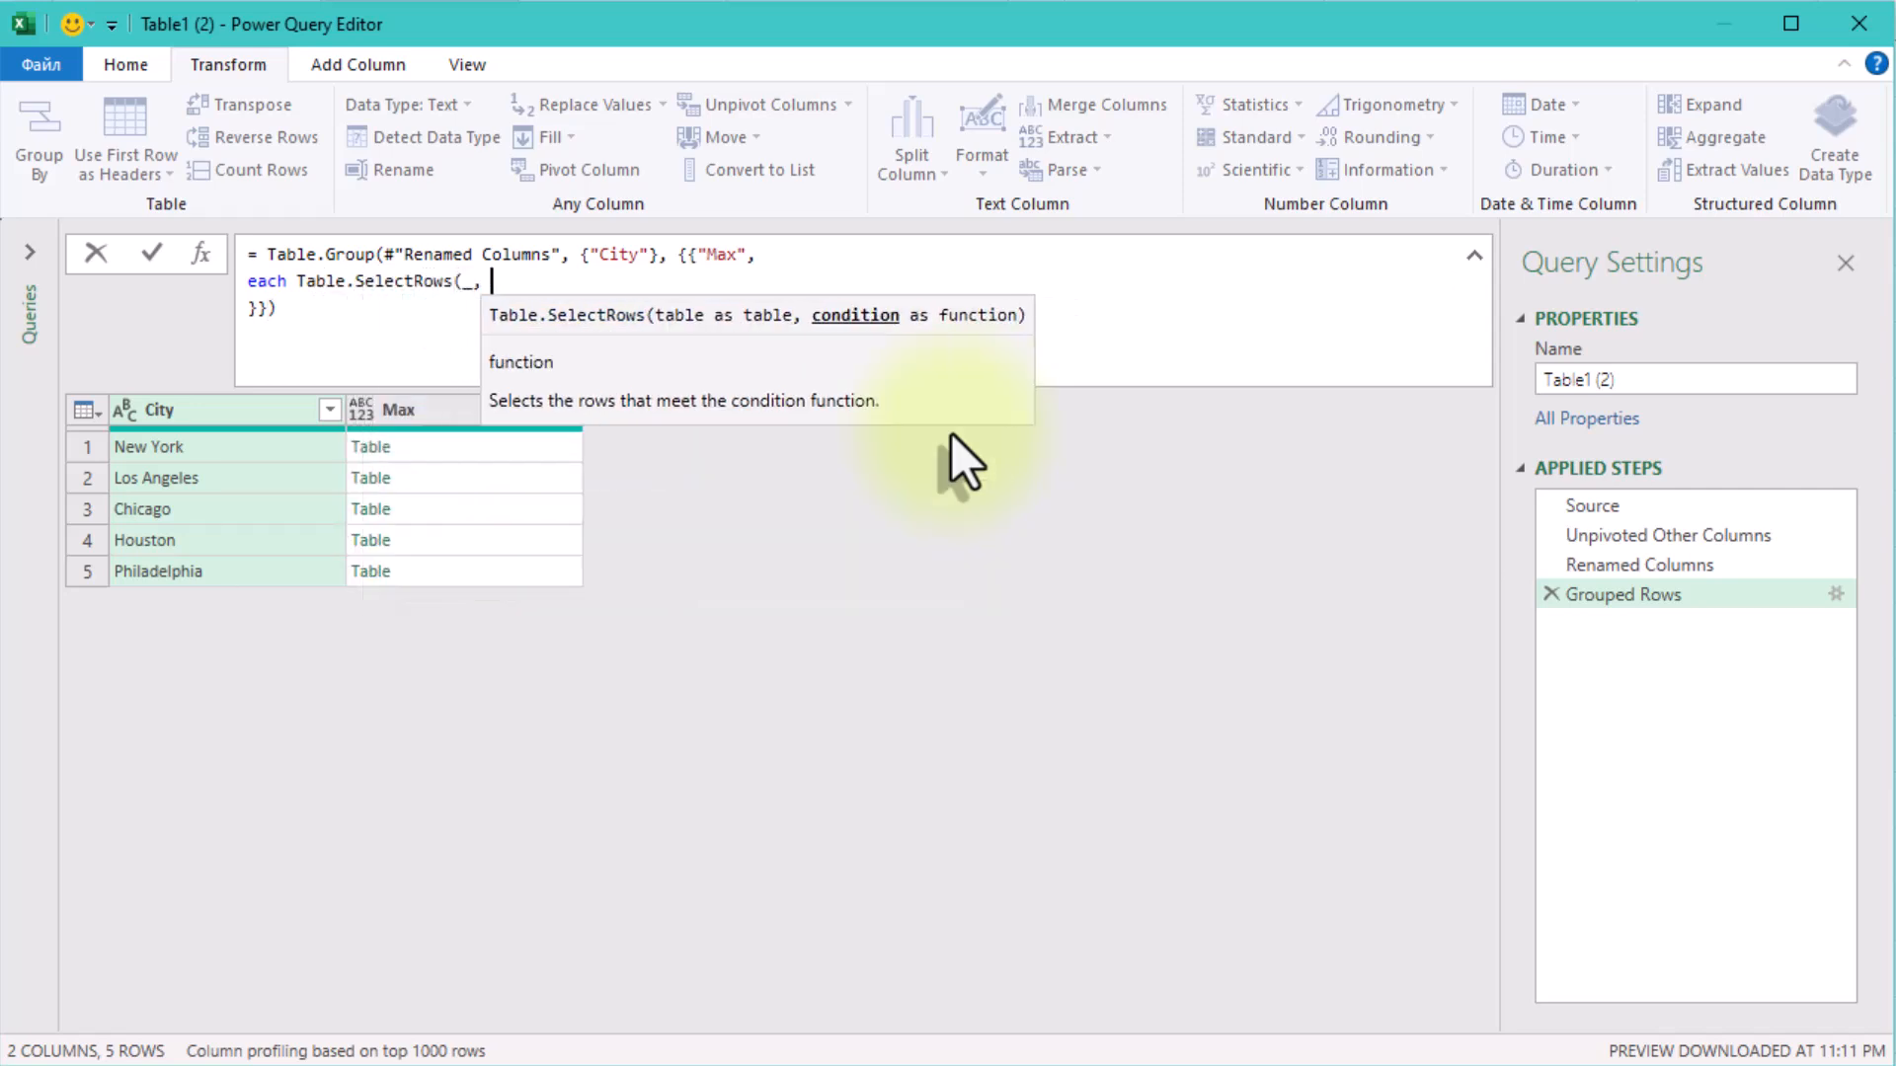
type("(x)=> x[Value]=L")
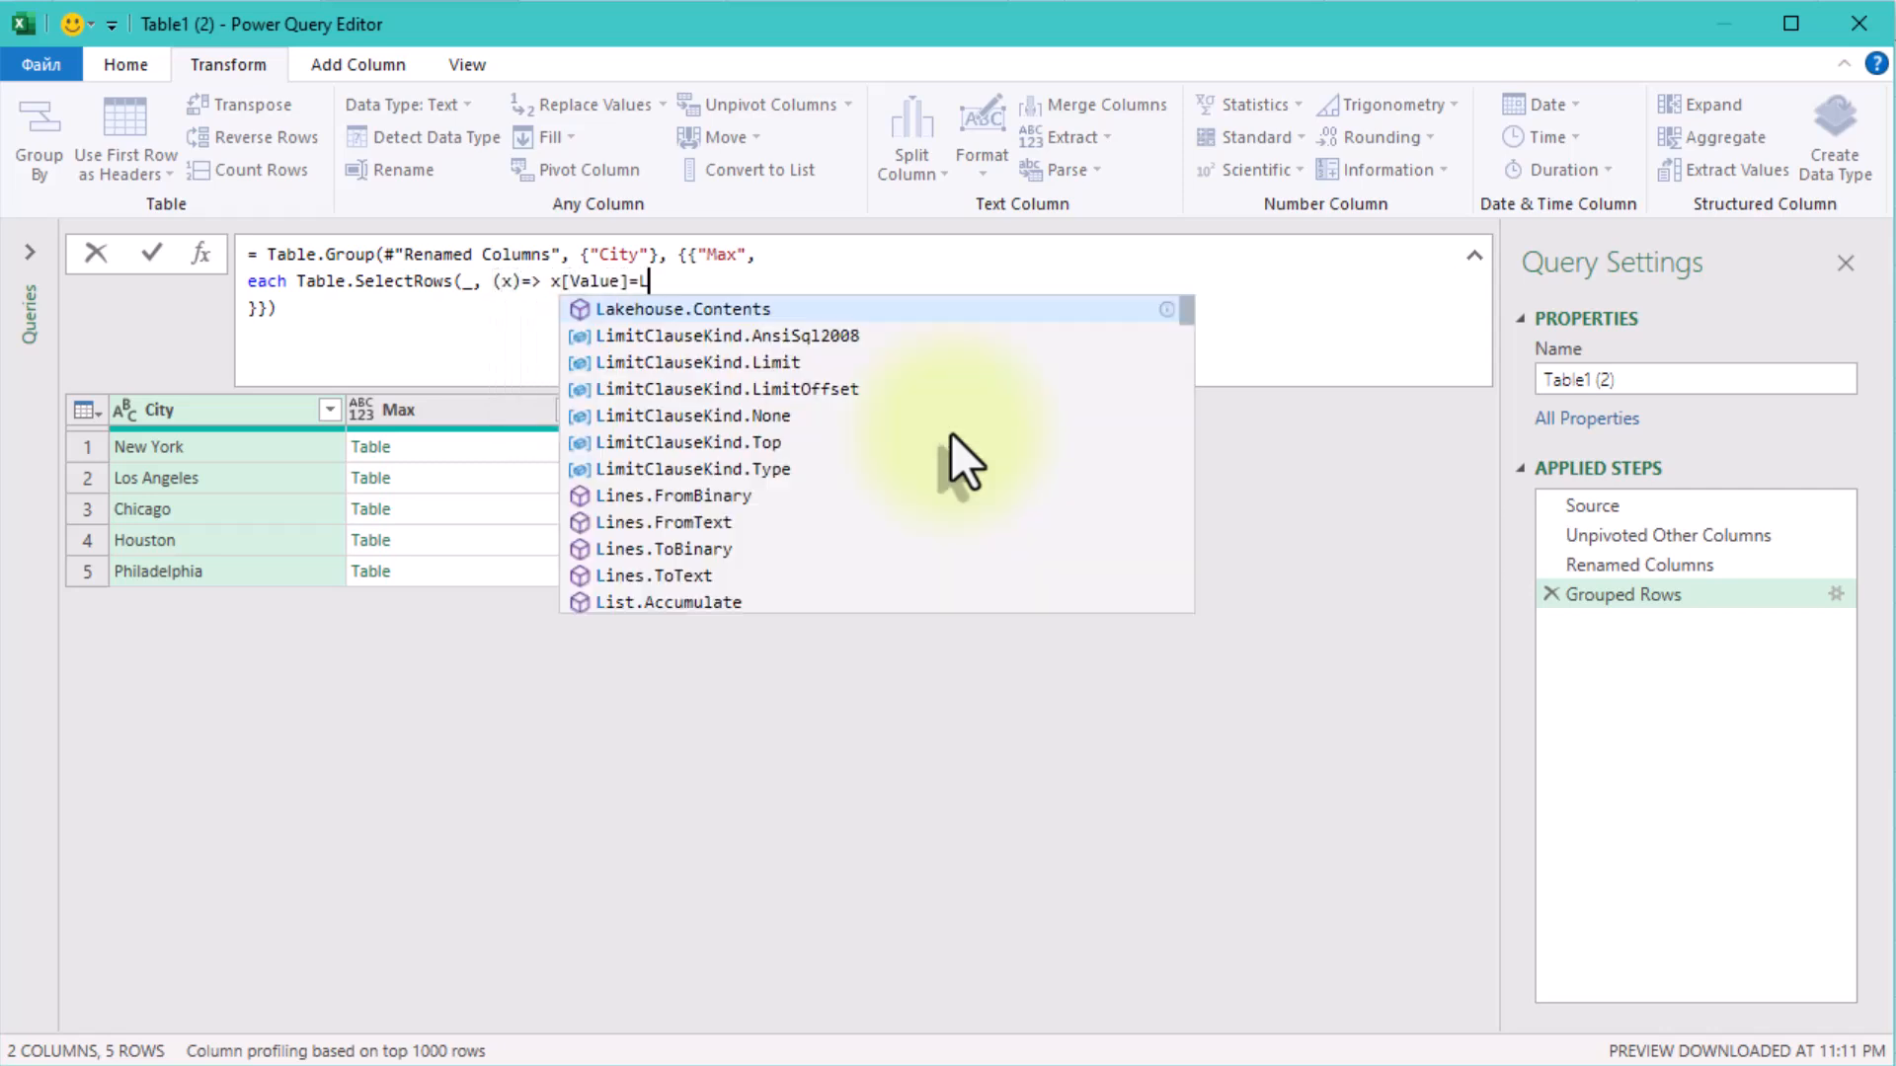
type("ist.Max([Value])")
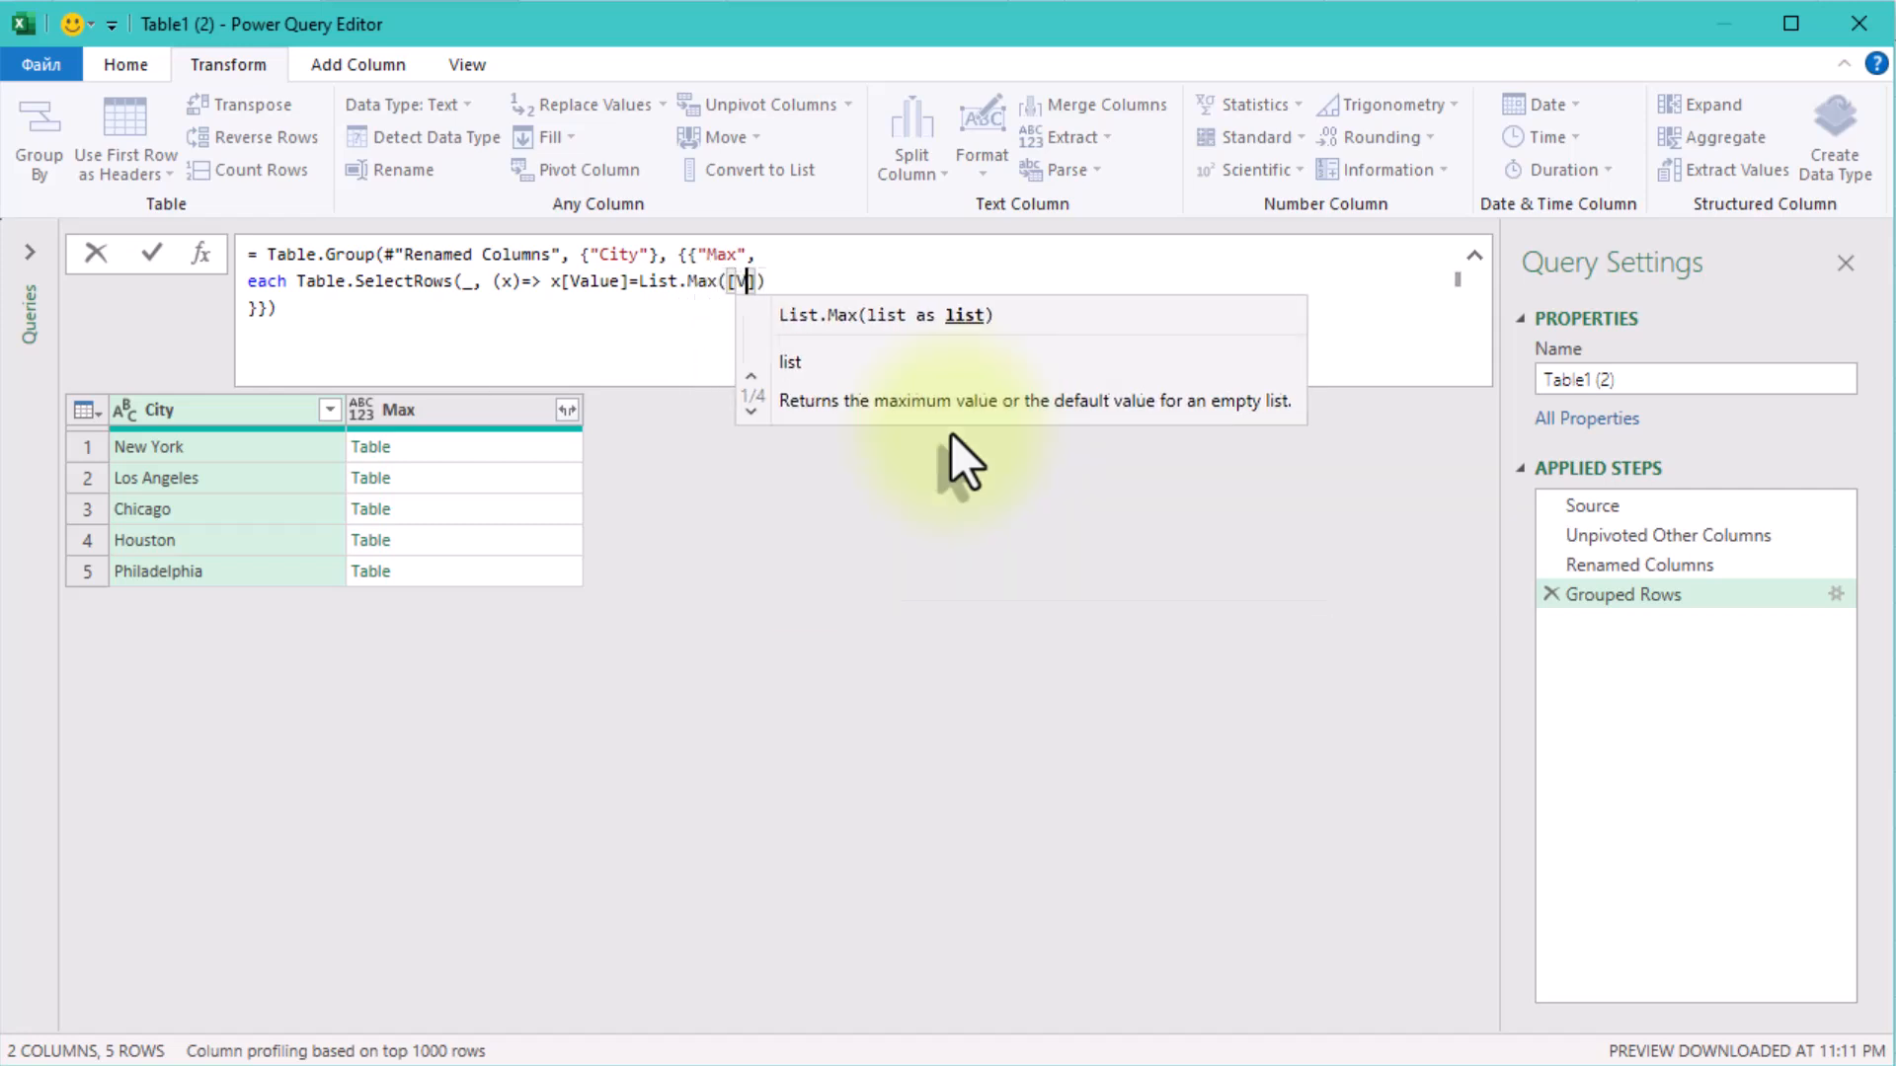
left_click(965, 593)
left_click(461, 447)
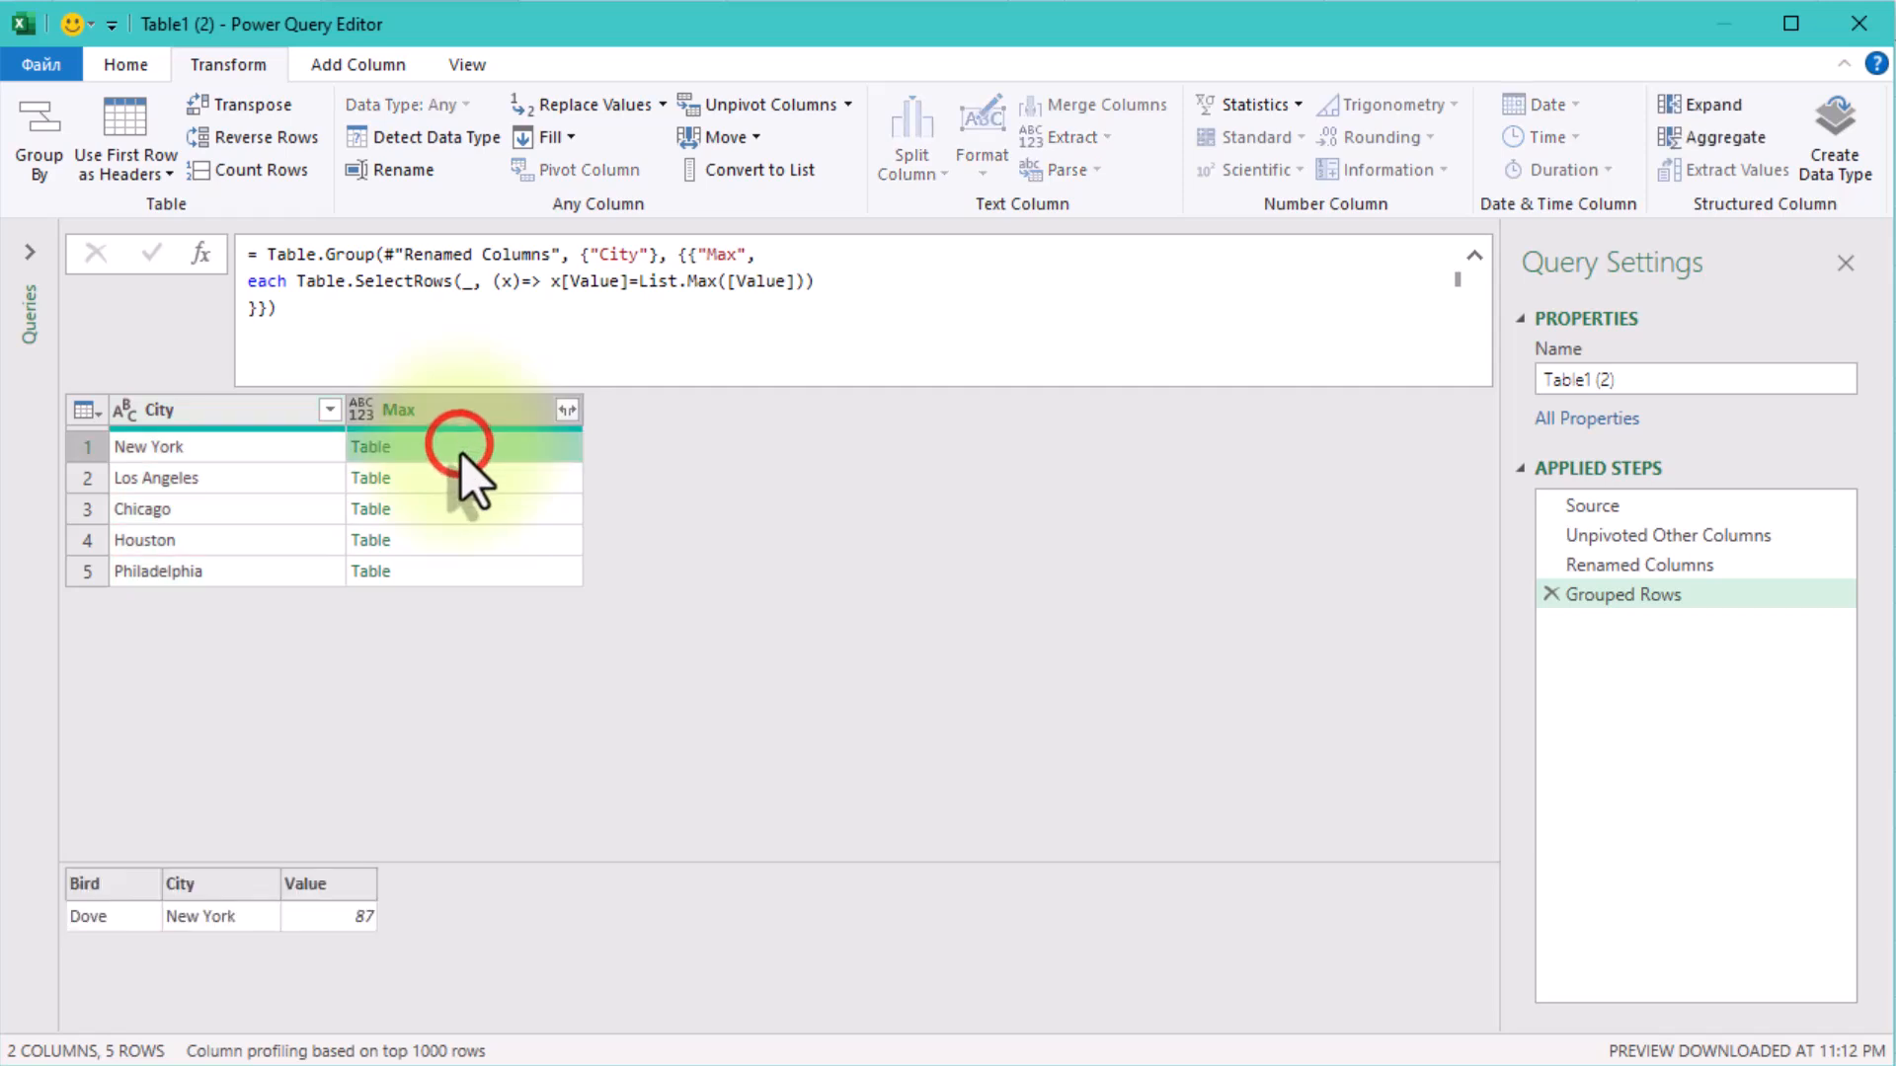
Preview the filtered nested tables for Los Angeles, Chicago, Houston and Philadelphia.
left_click(462, 478)
left_click(464, 504)
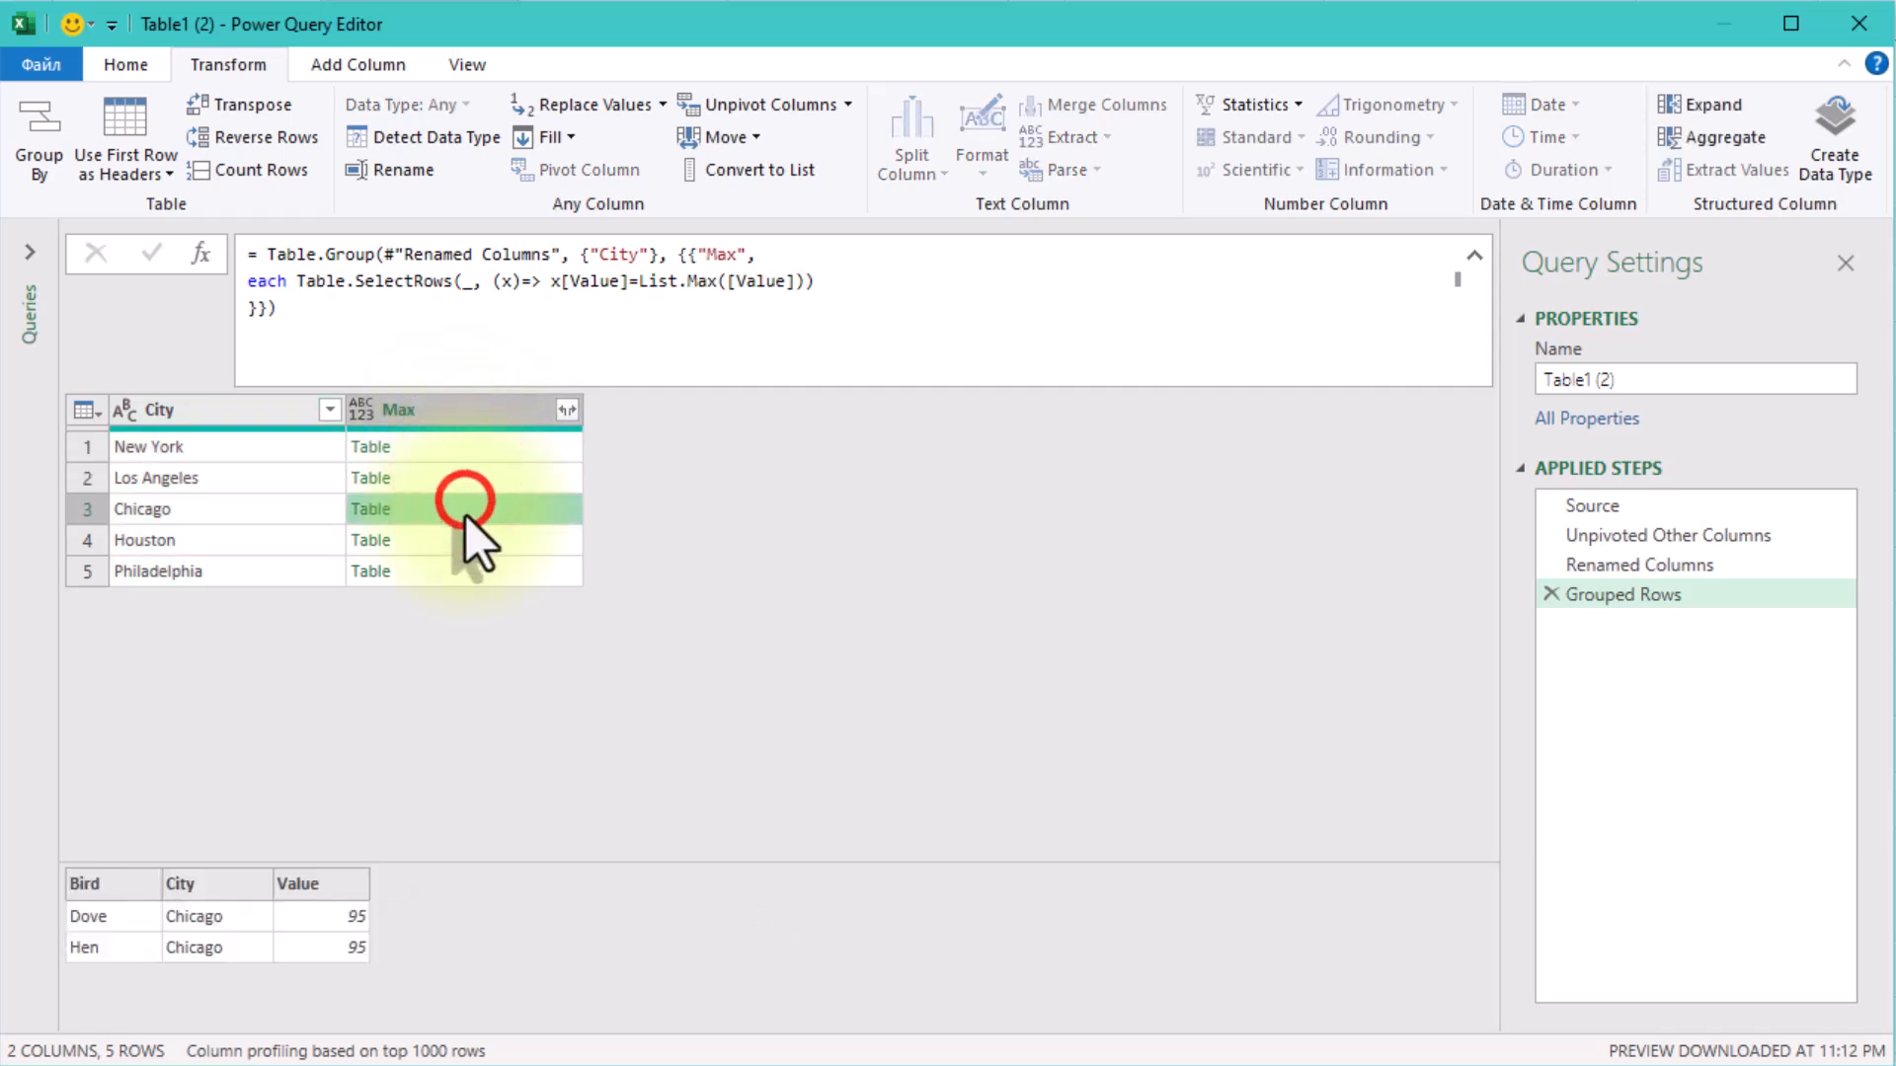
left_click(489, 545)
left_click(487, 571)
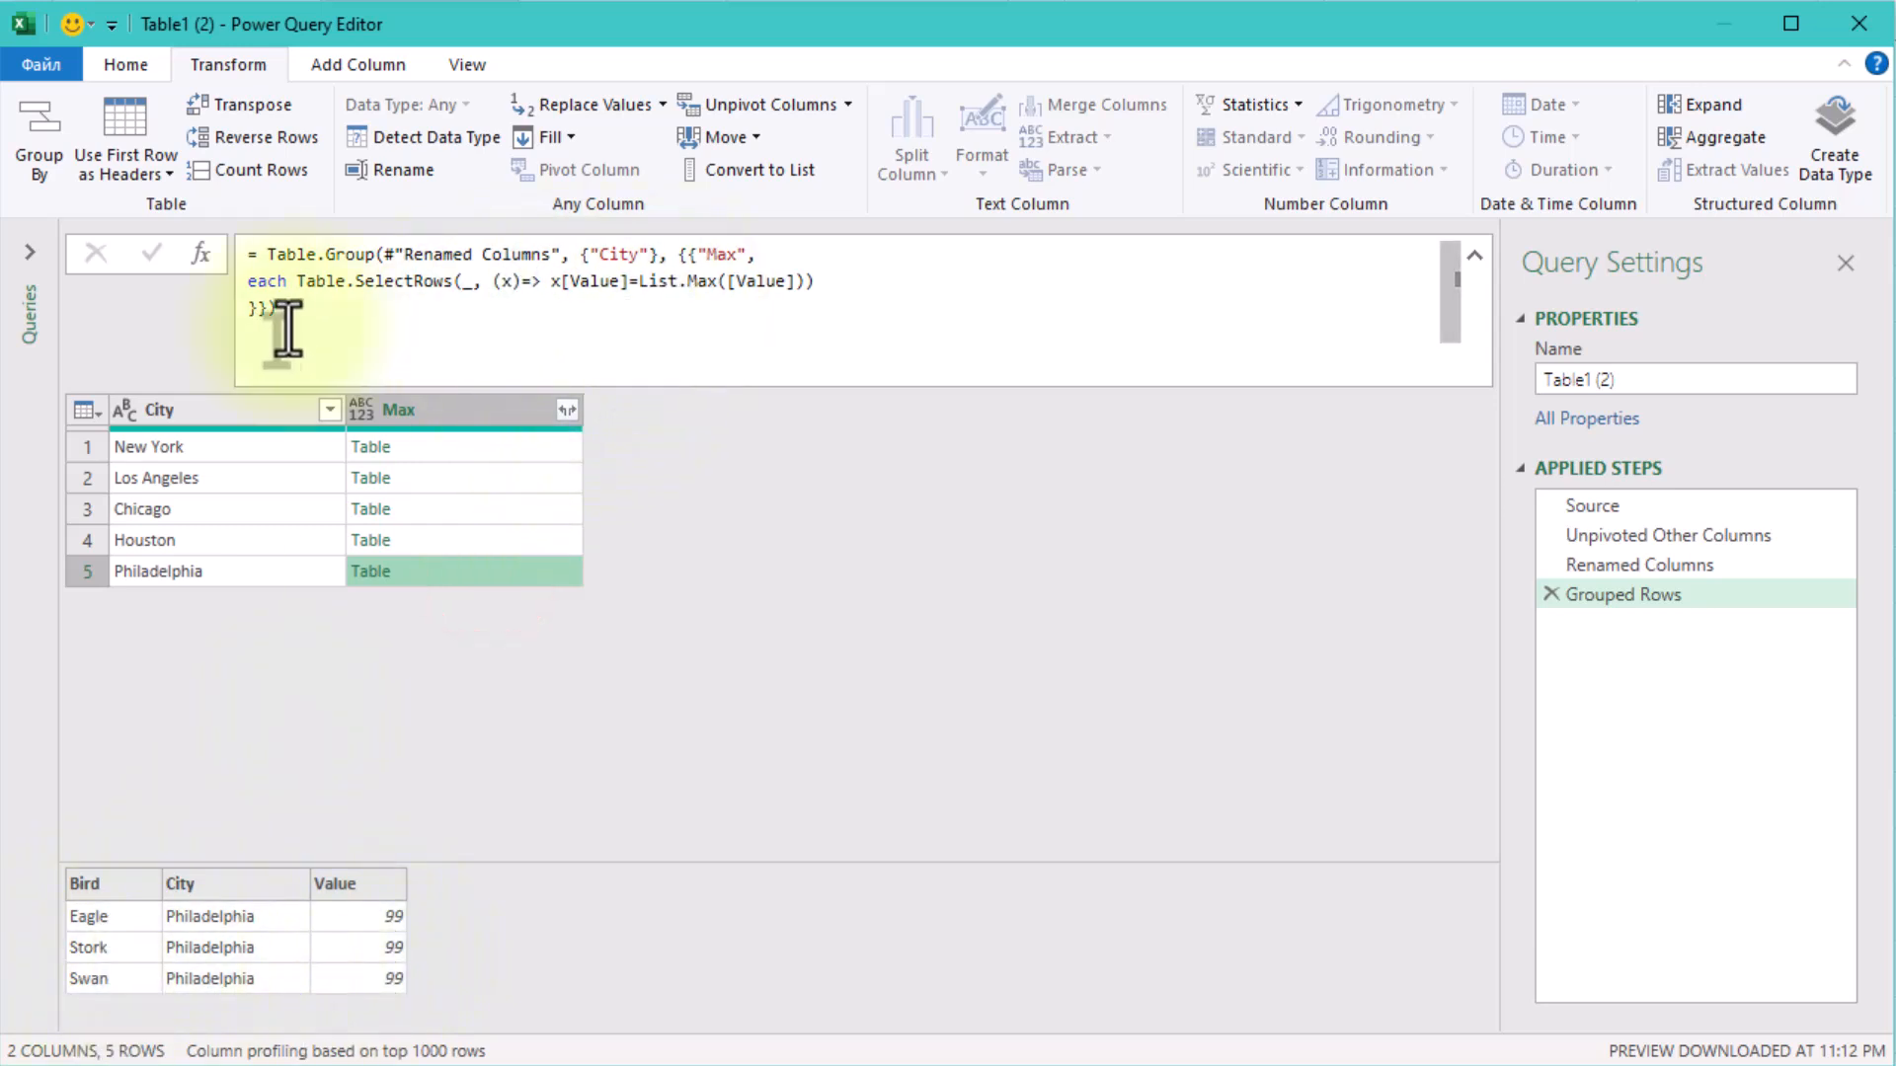
Append [Bird] to the Table.SelectRows expression to return only bird names, and preview the lists for New York, Los Angeles, Chicago and Philadelphia.
left_click(914, 280)
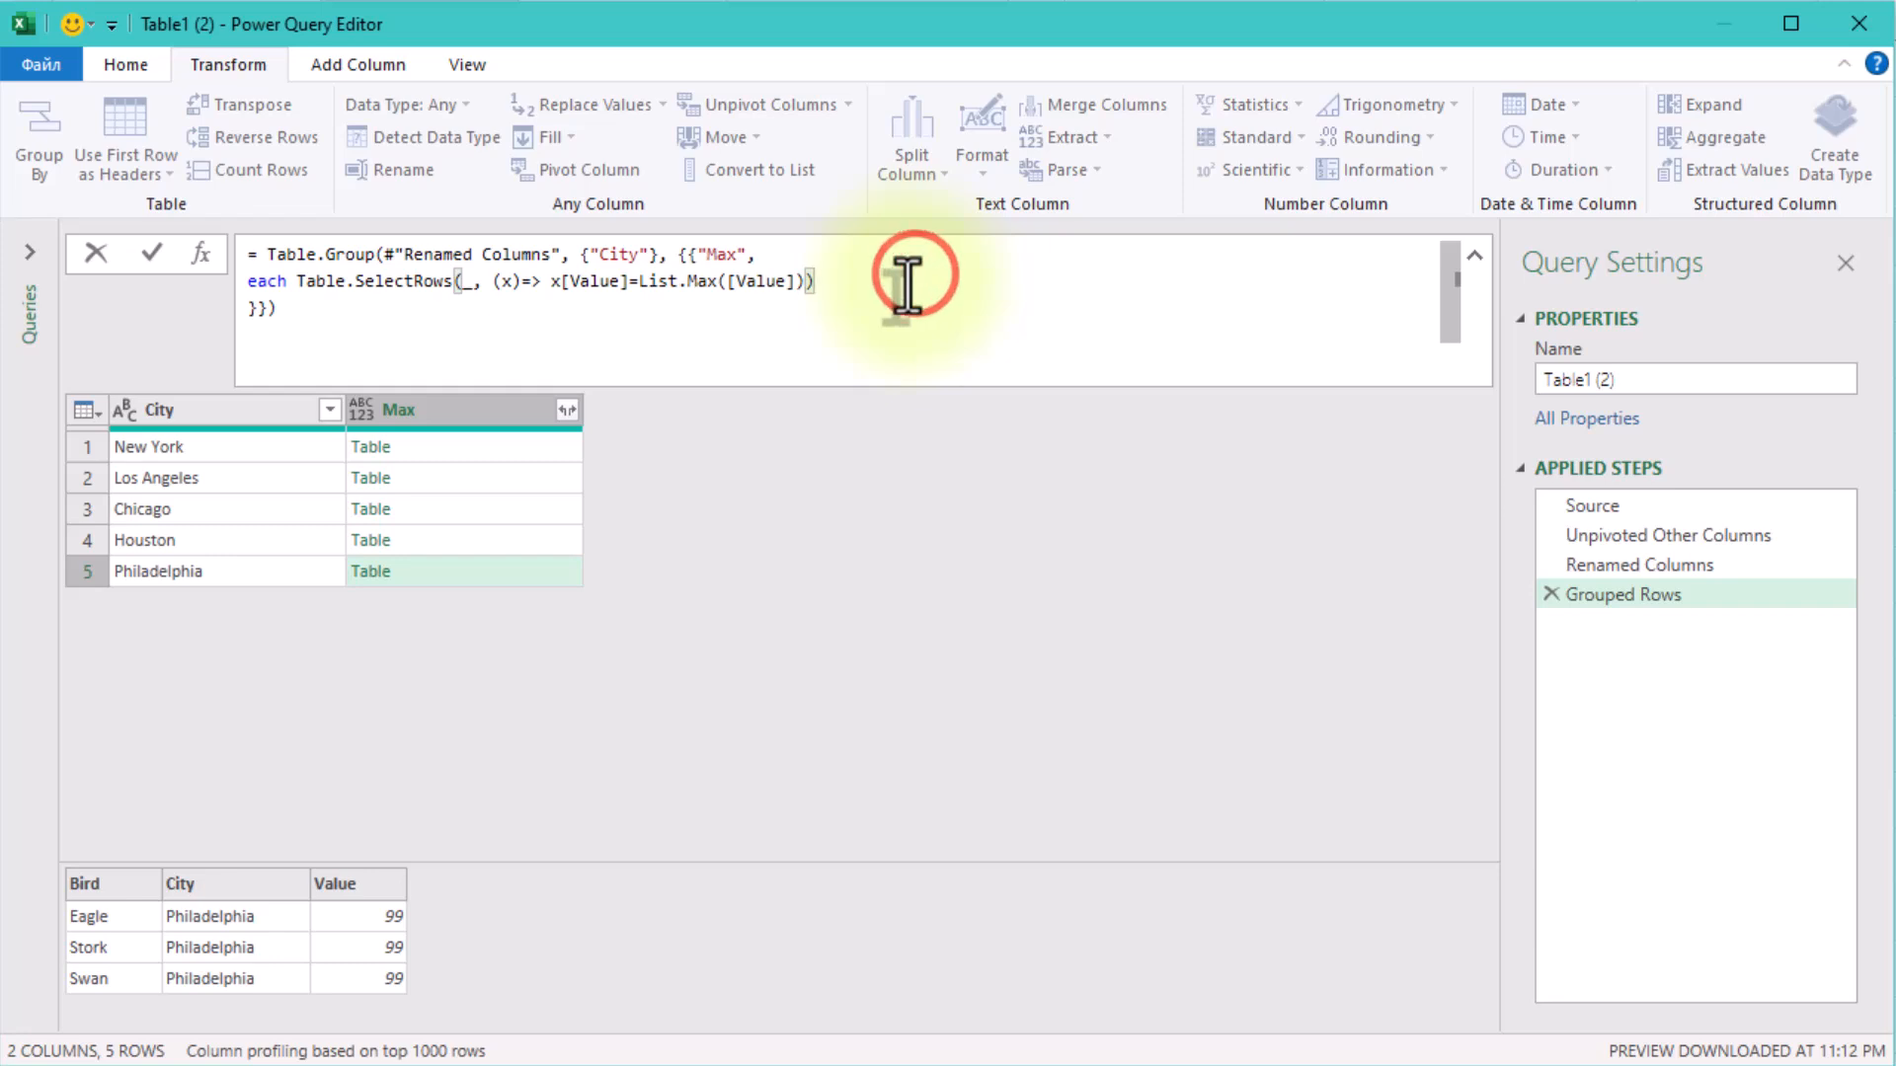
type("[Bird")
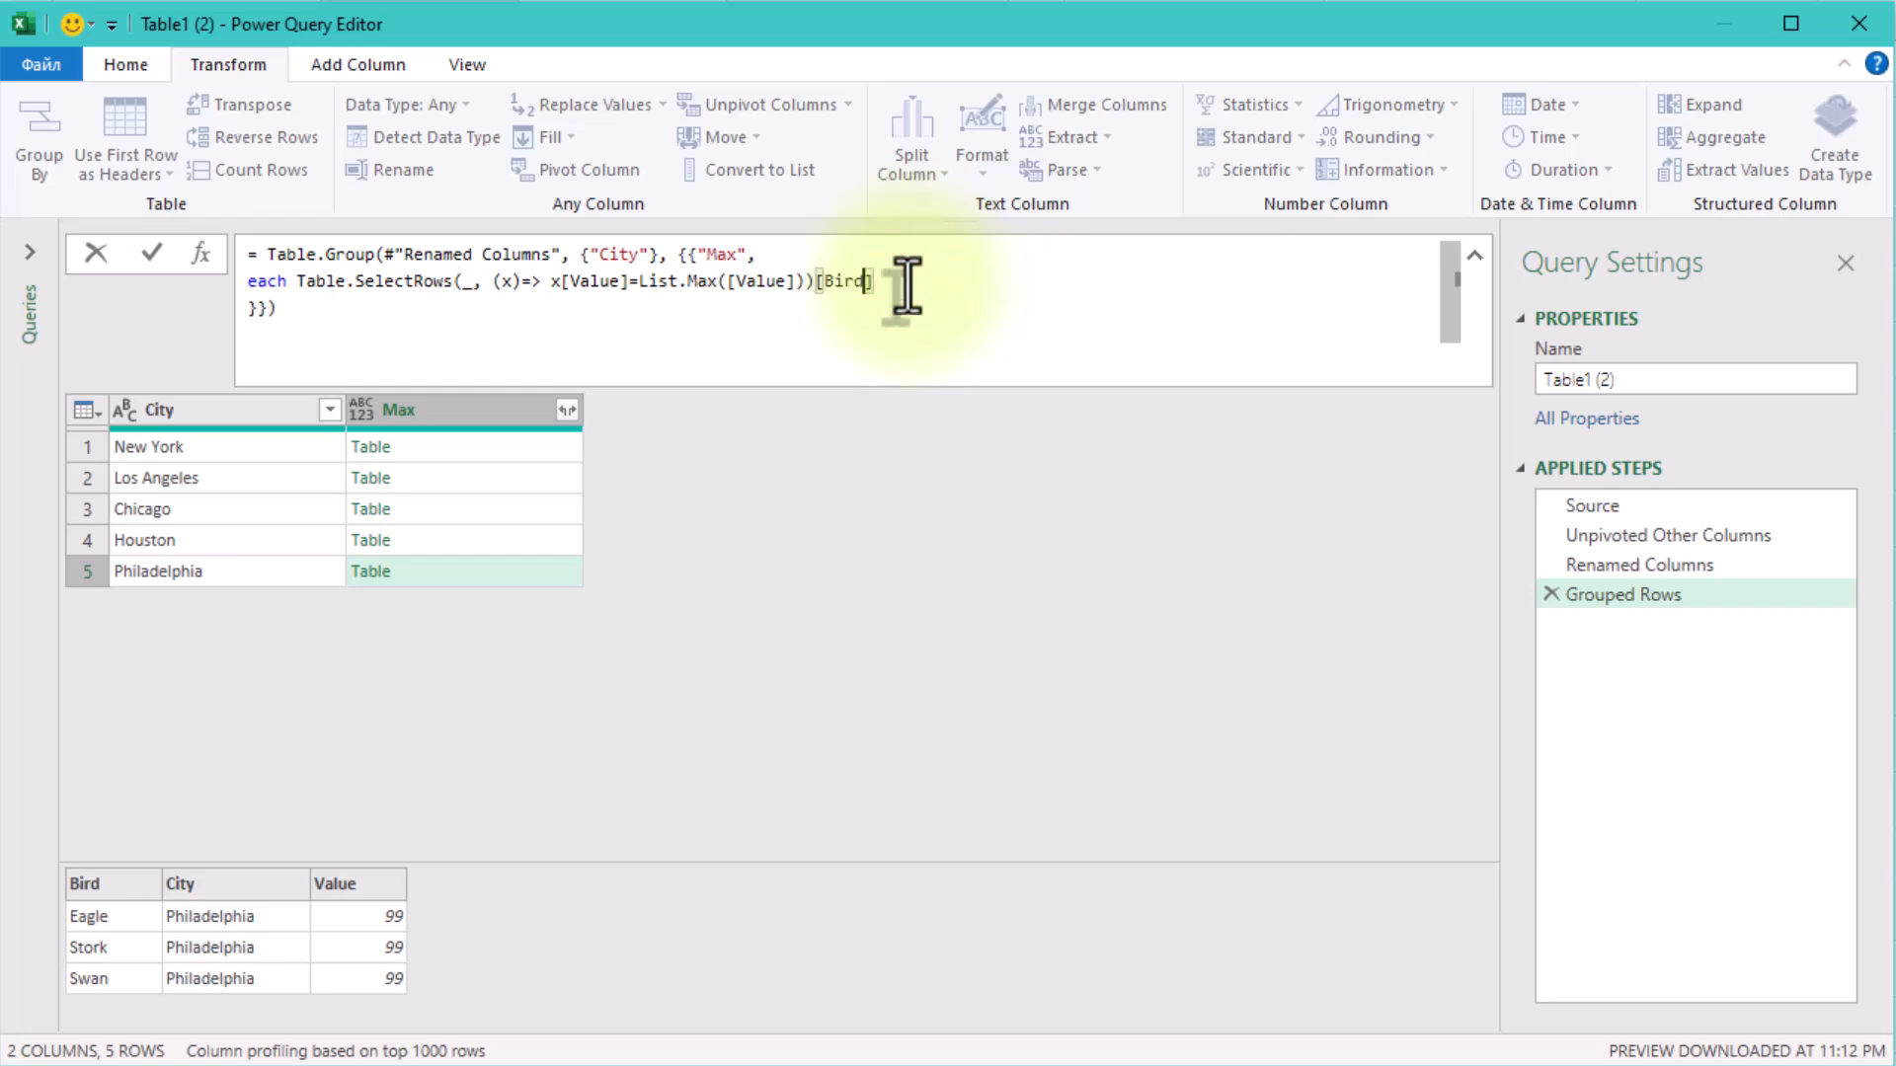
key("Return")
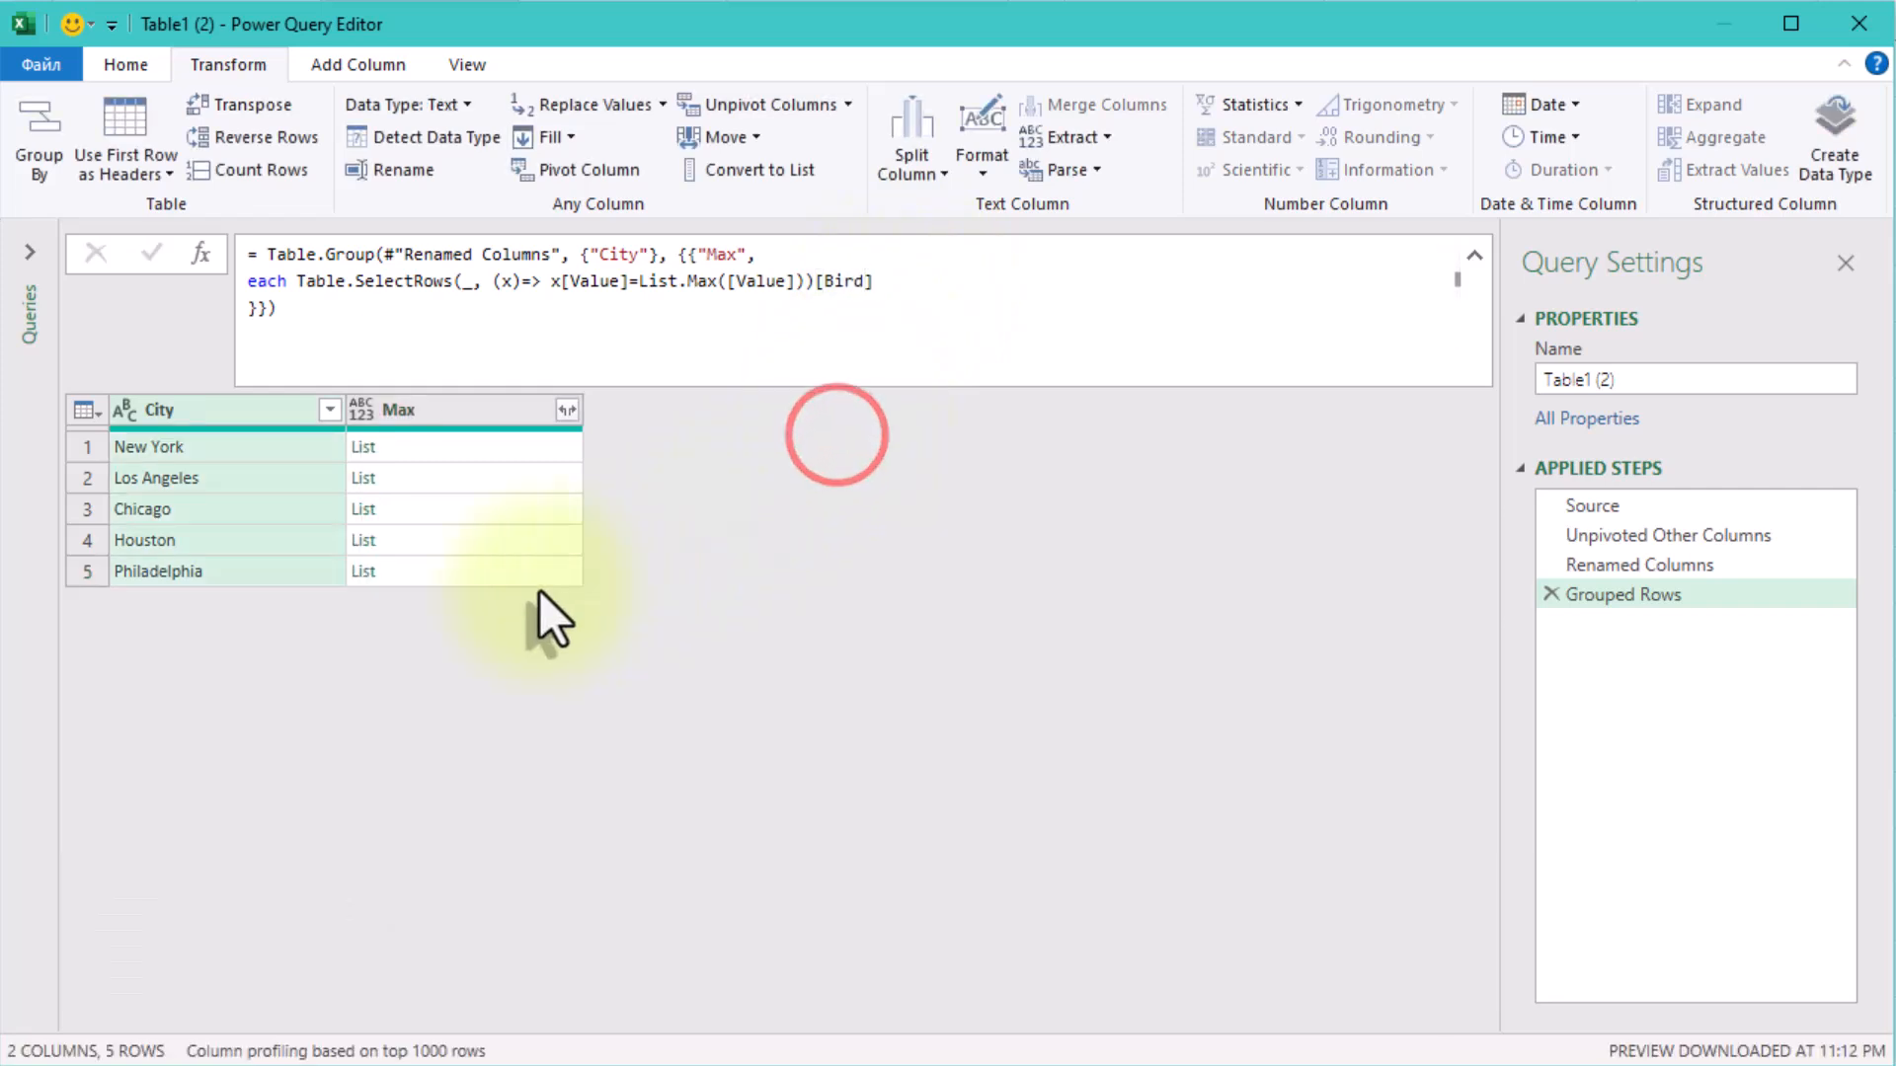
left_click(468, 448)
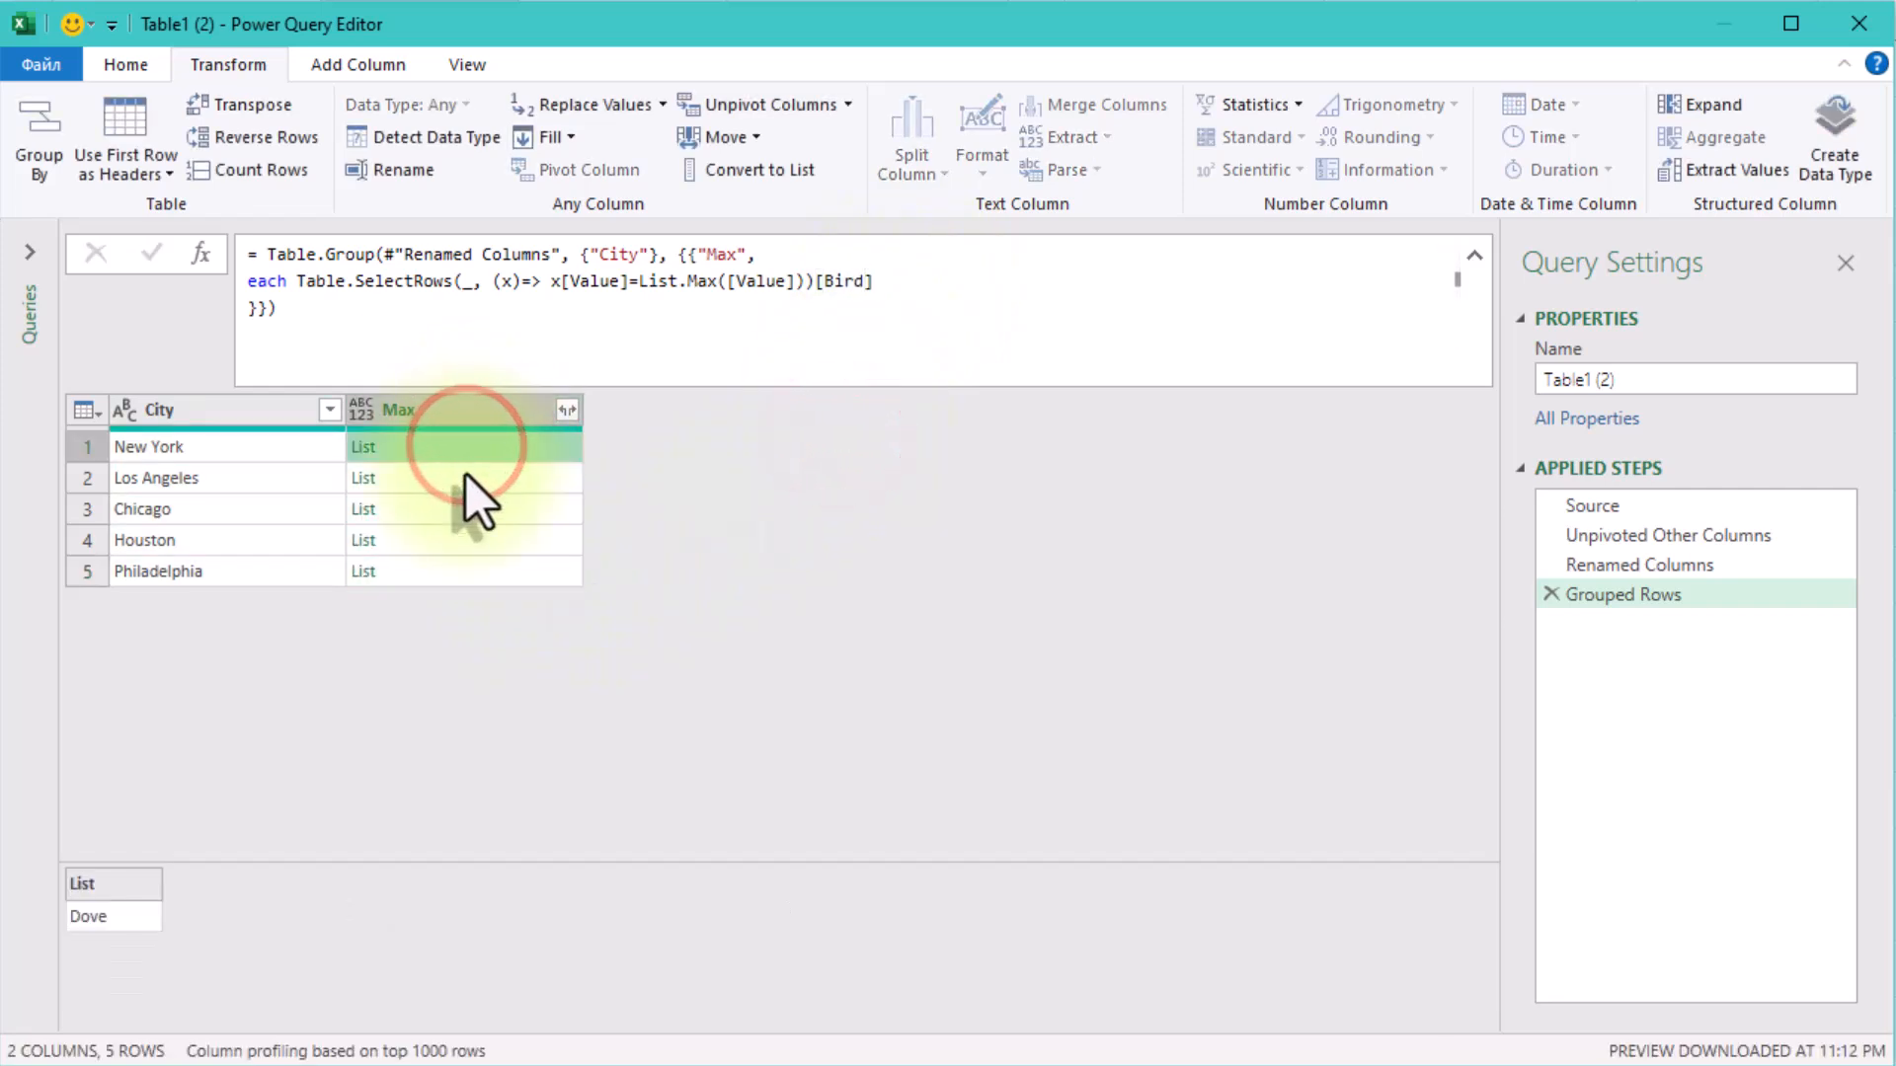
left_click(465, 478)
left_click(465, 509)
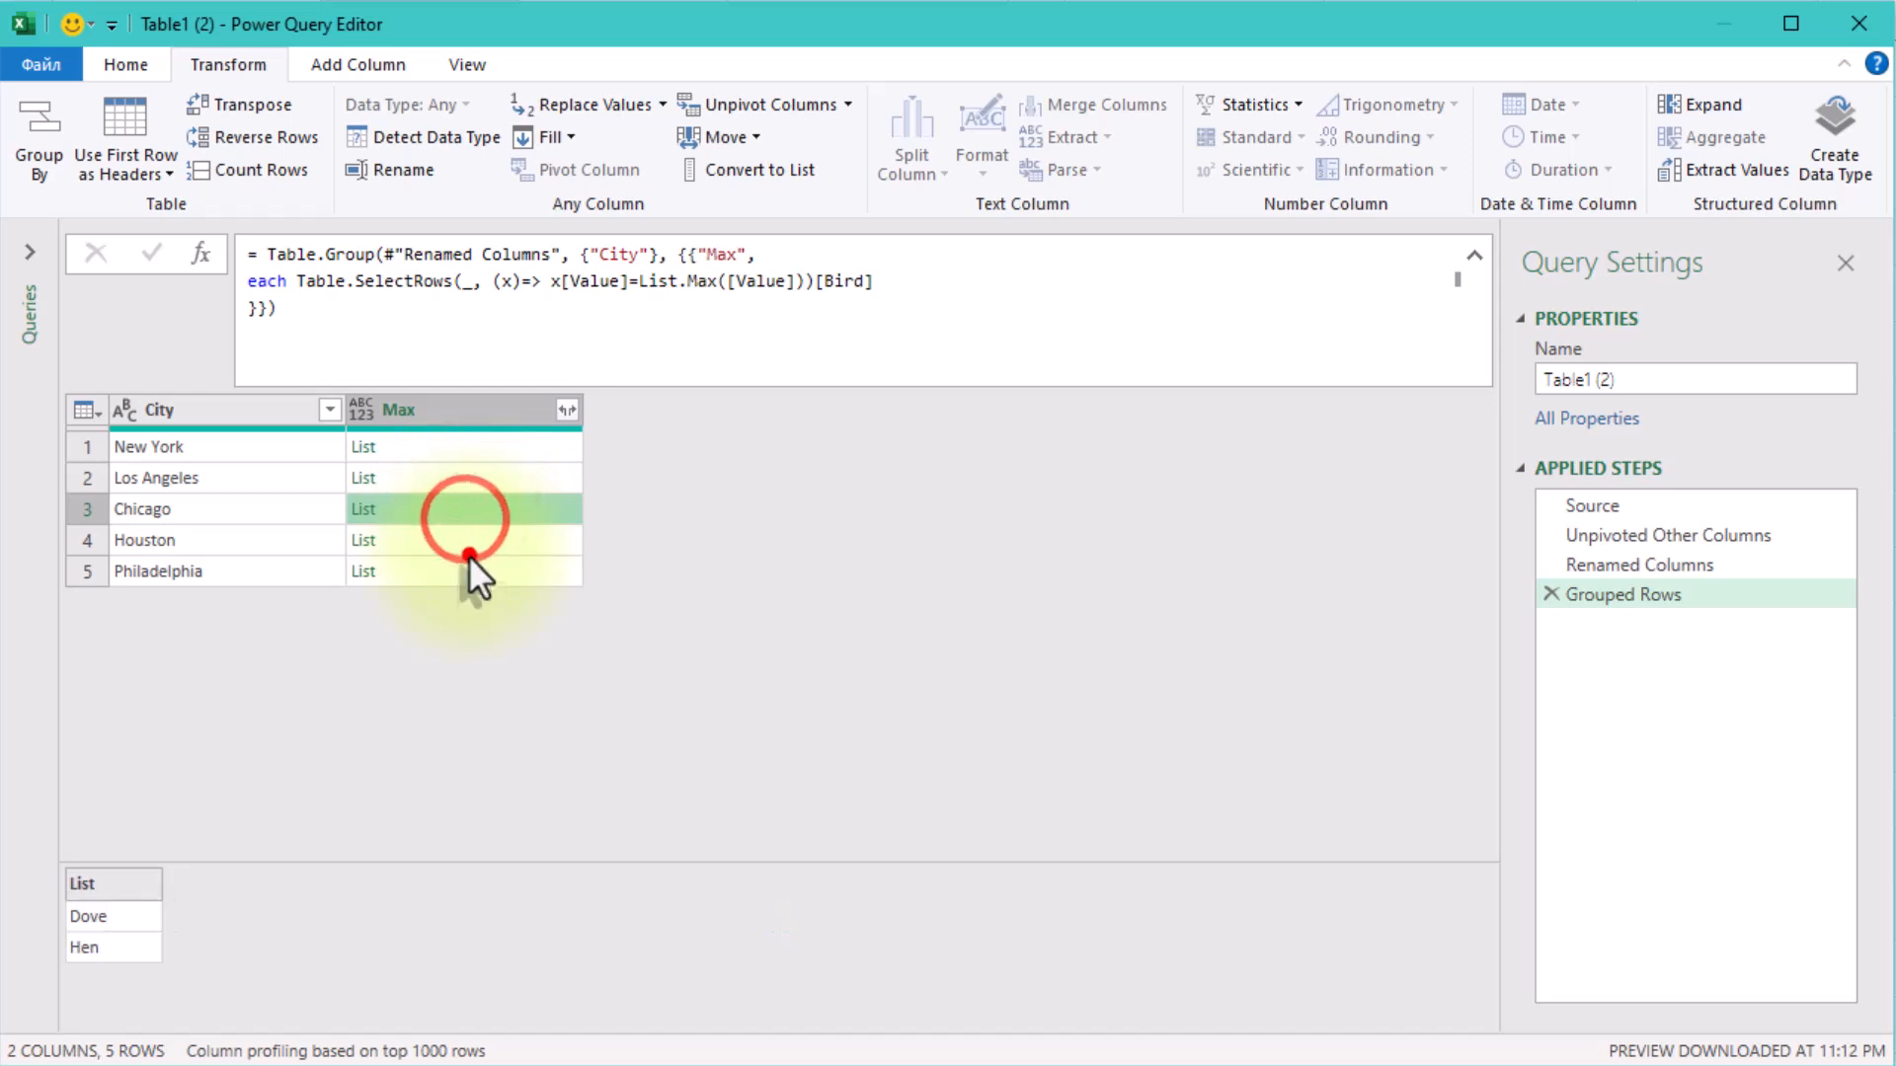
left_click(480, 583)
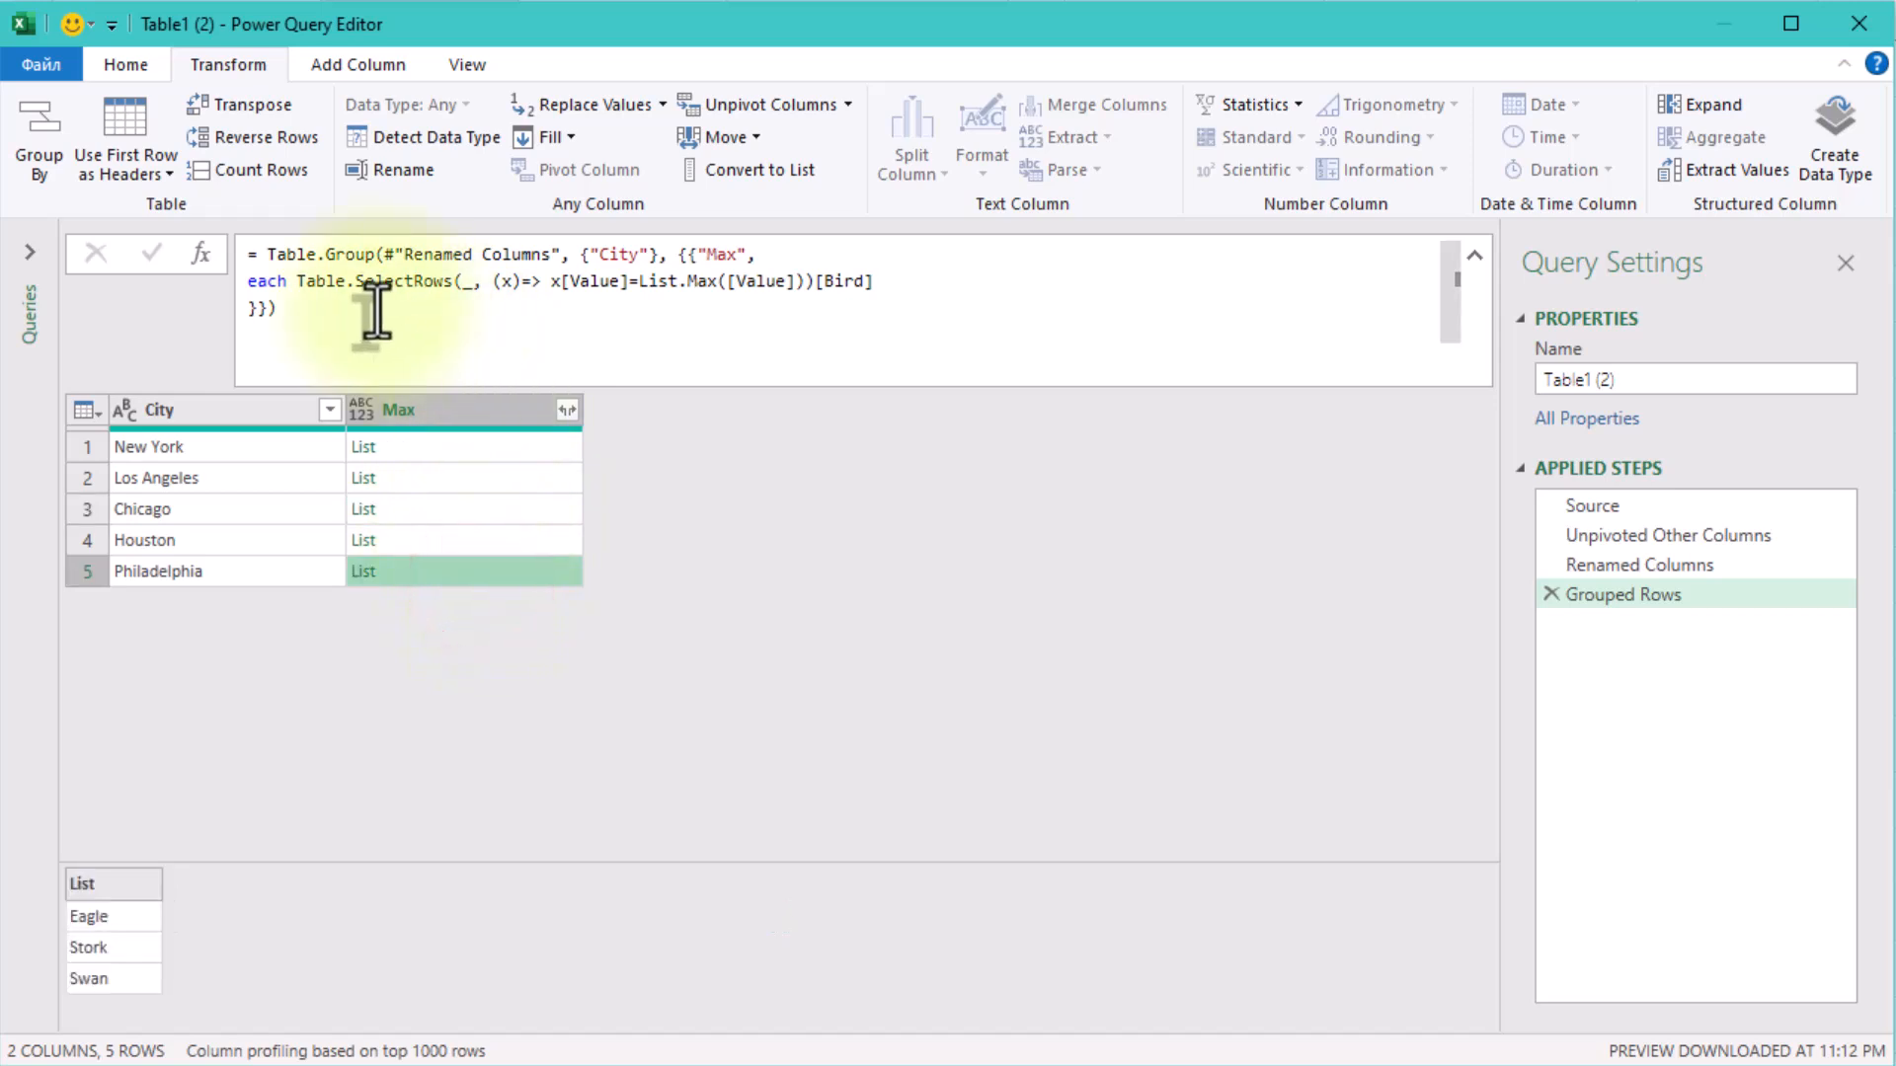
Wrap the Table.SelectRows expression in Text.Combine with ", " as the separator and apply the formula.
left_click(296, 283)
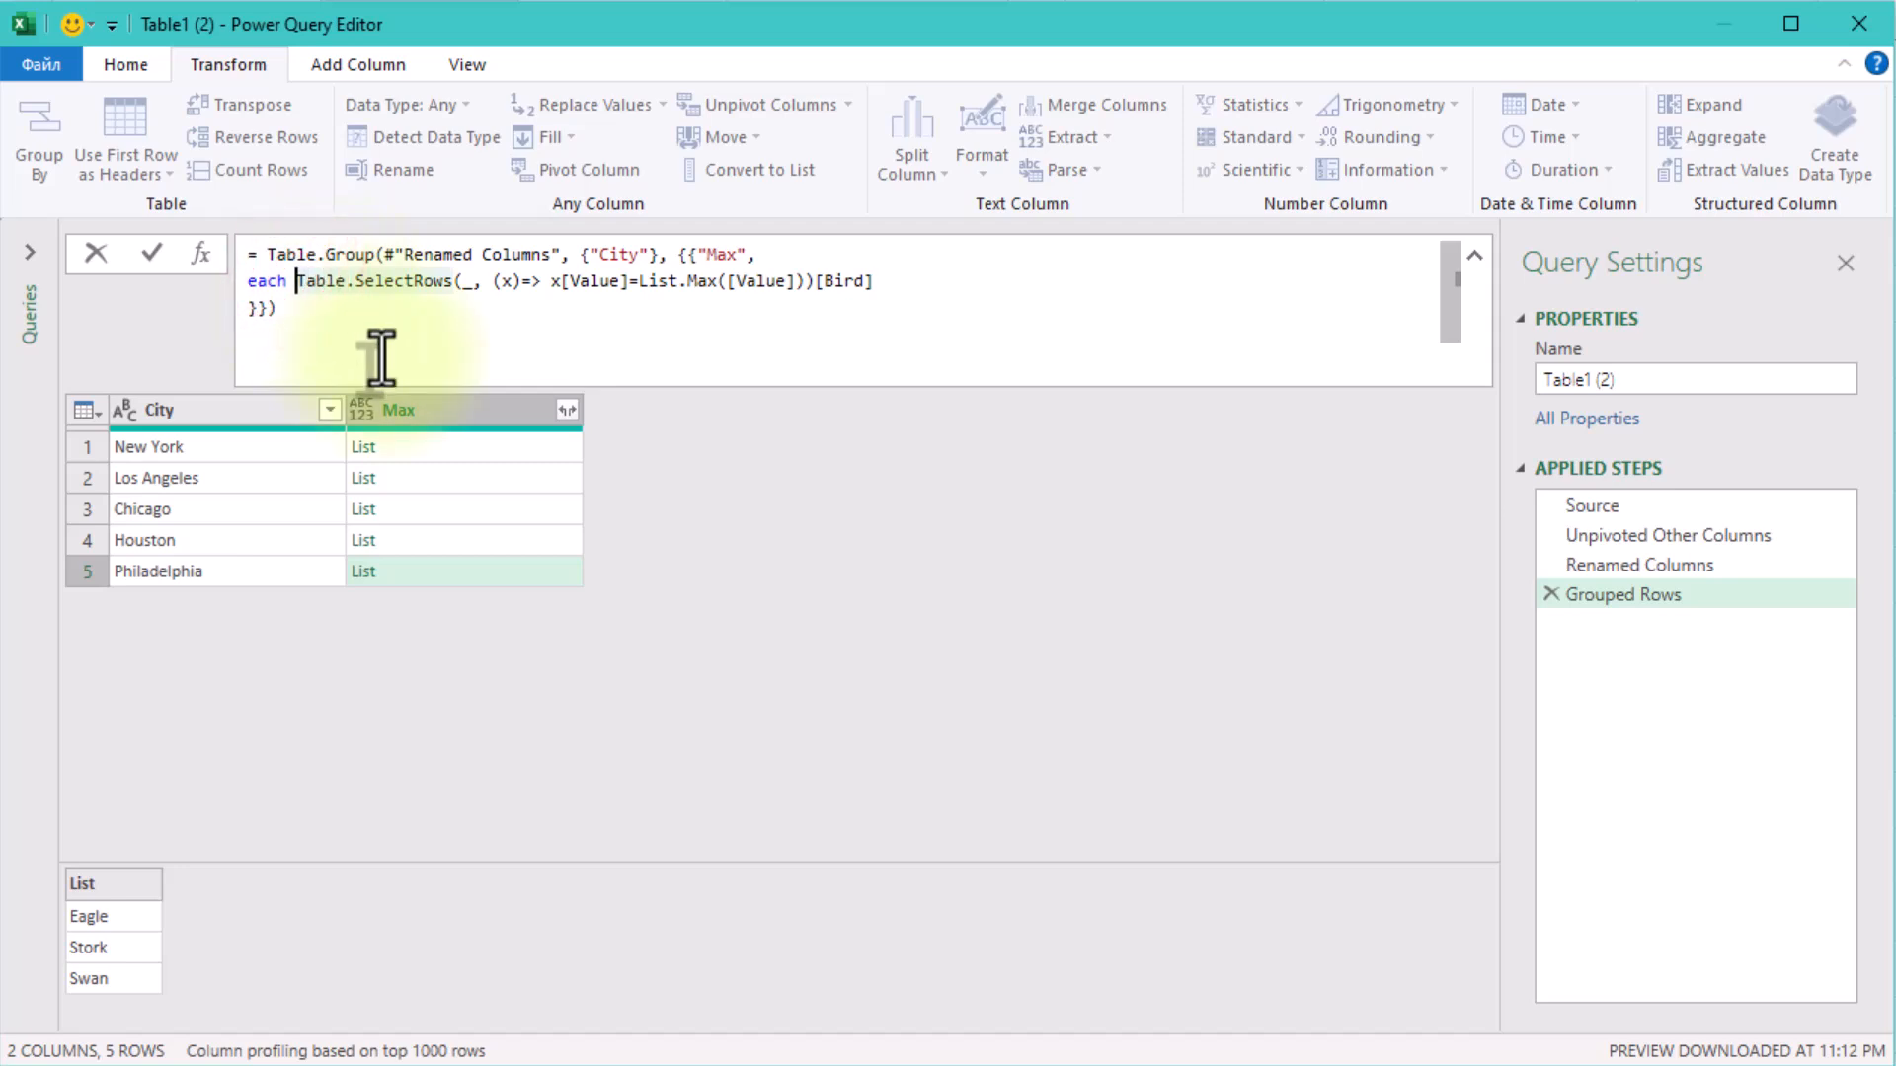
type("T")
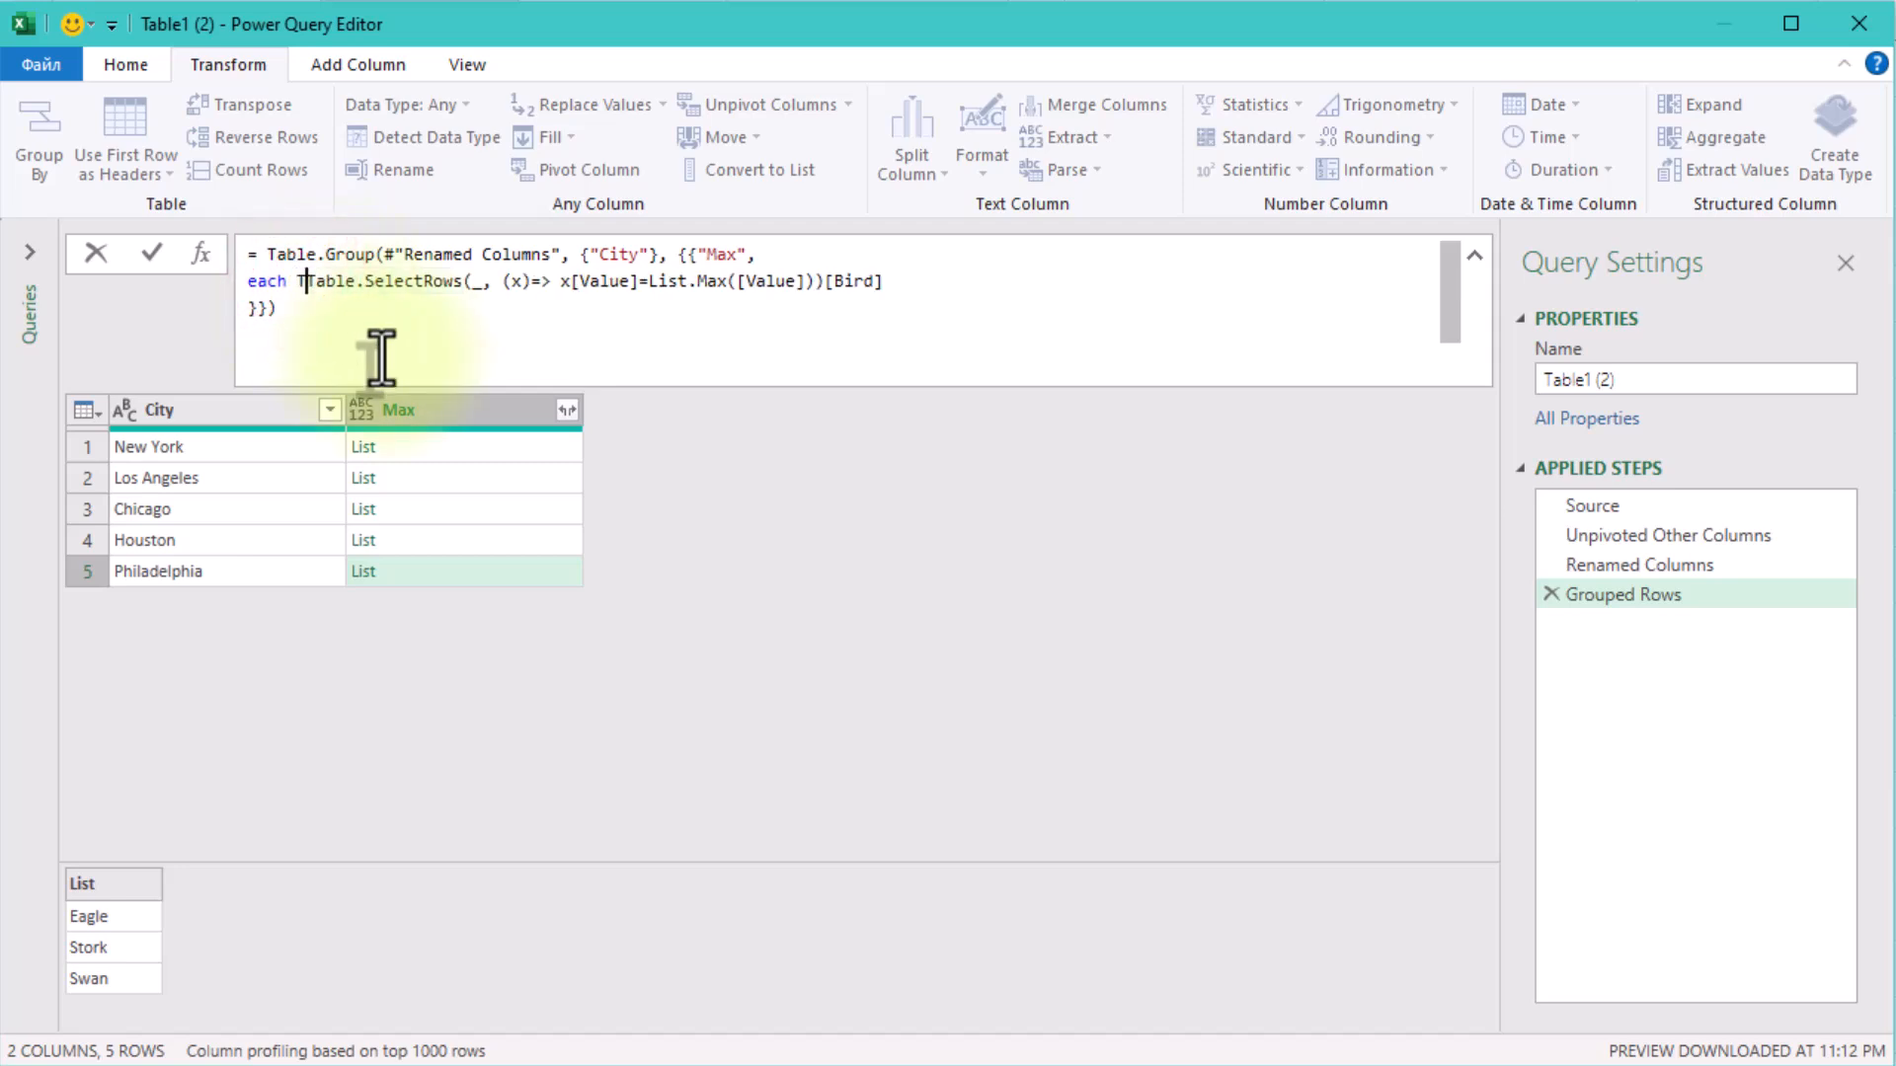
type("ext.")
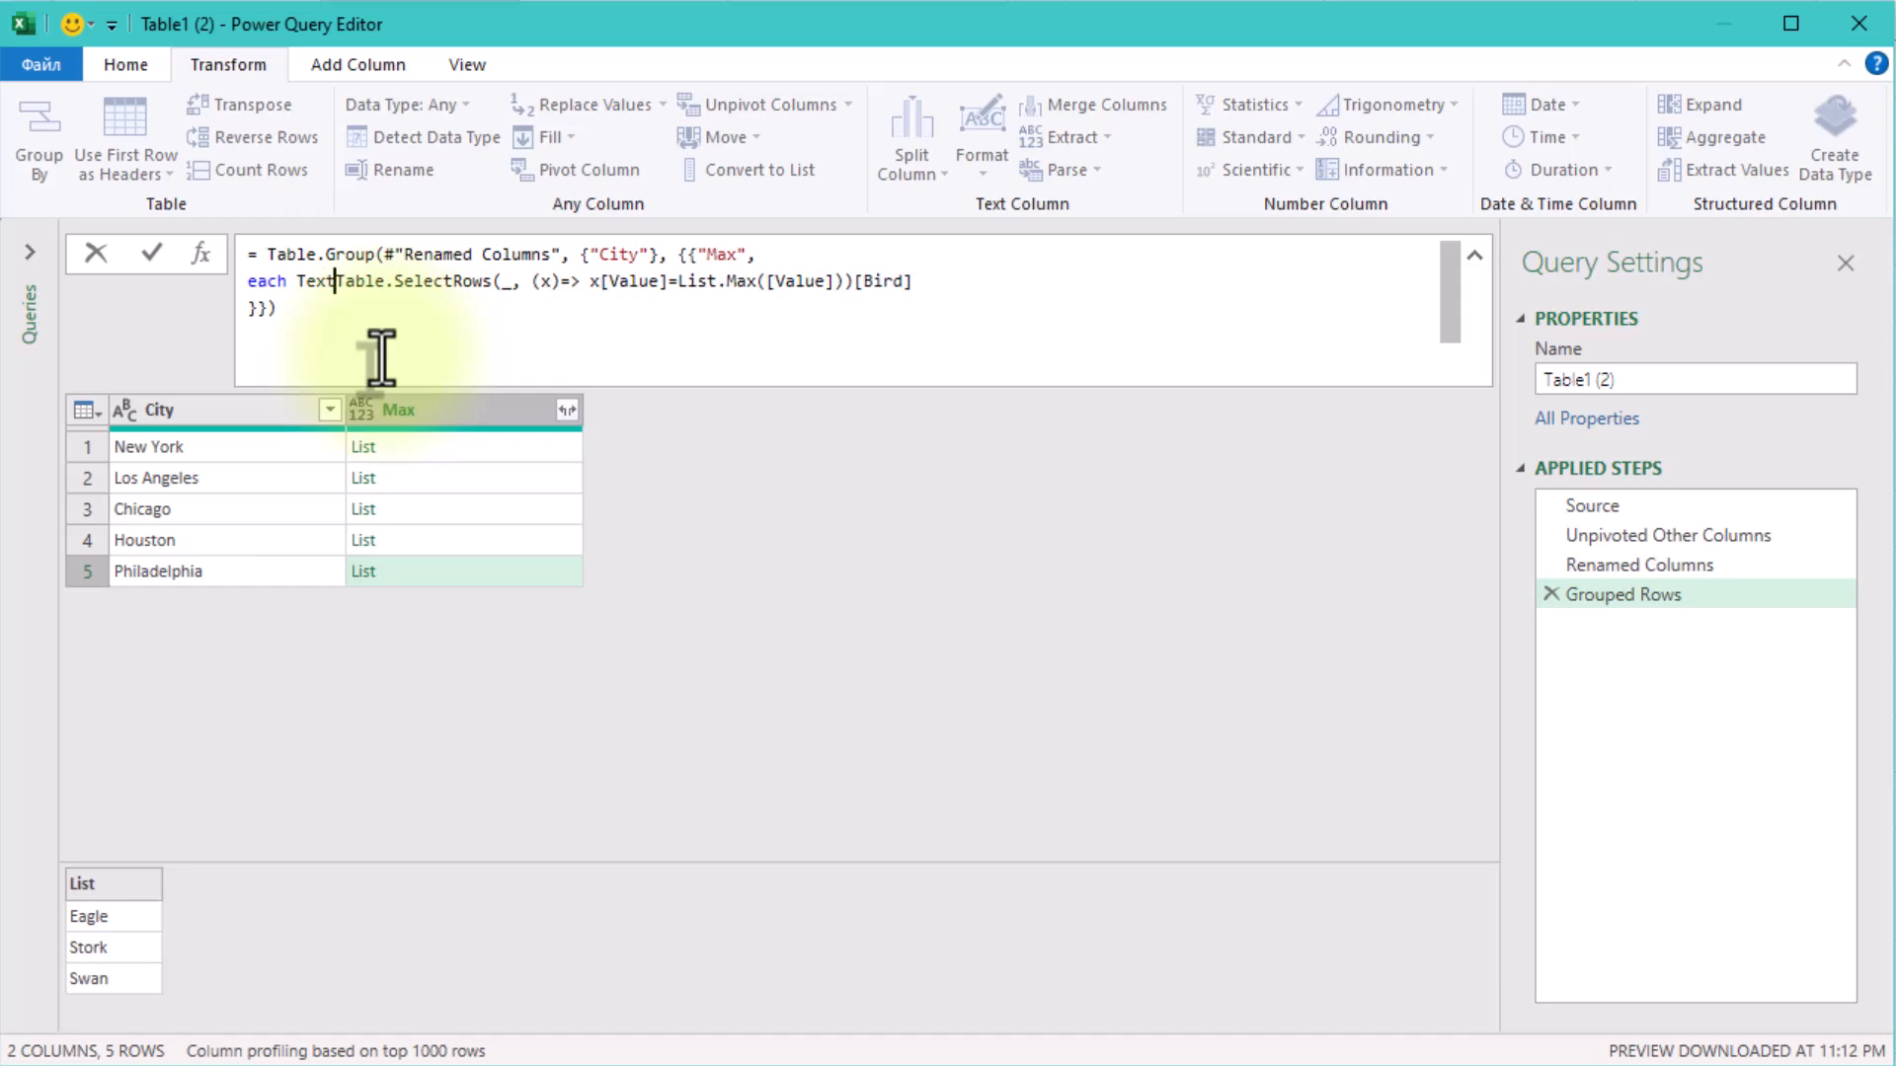
type("Comb")
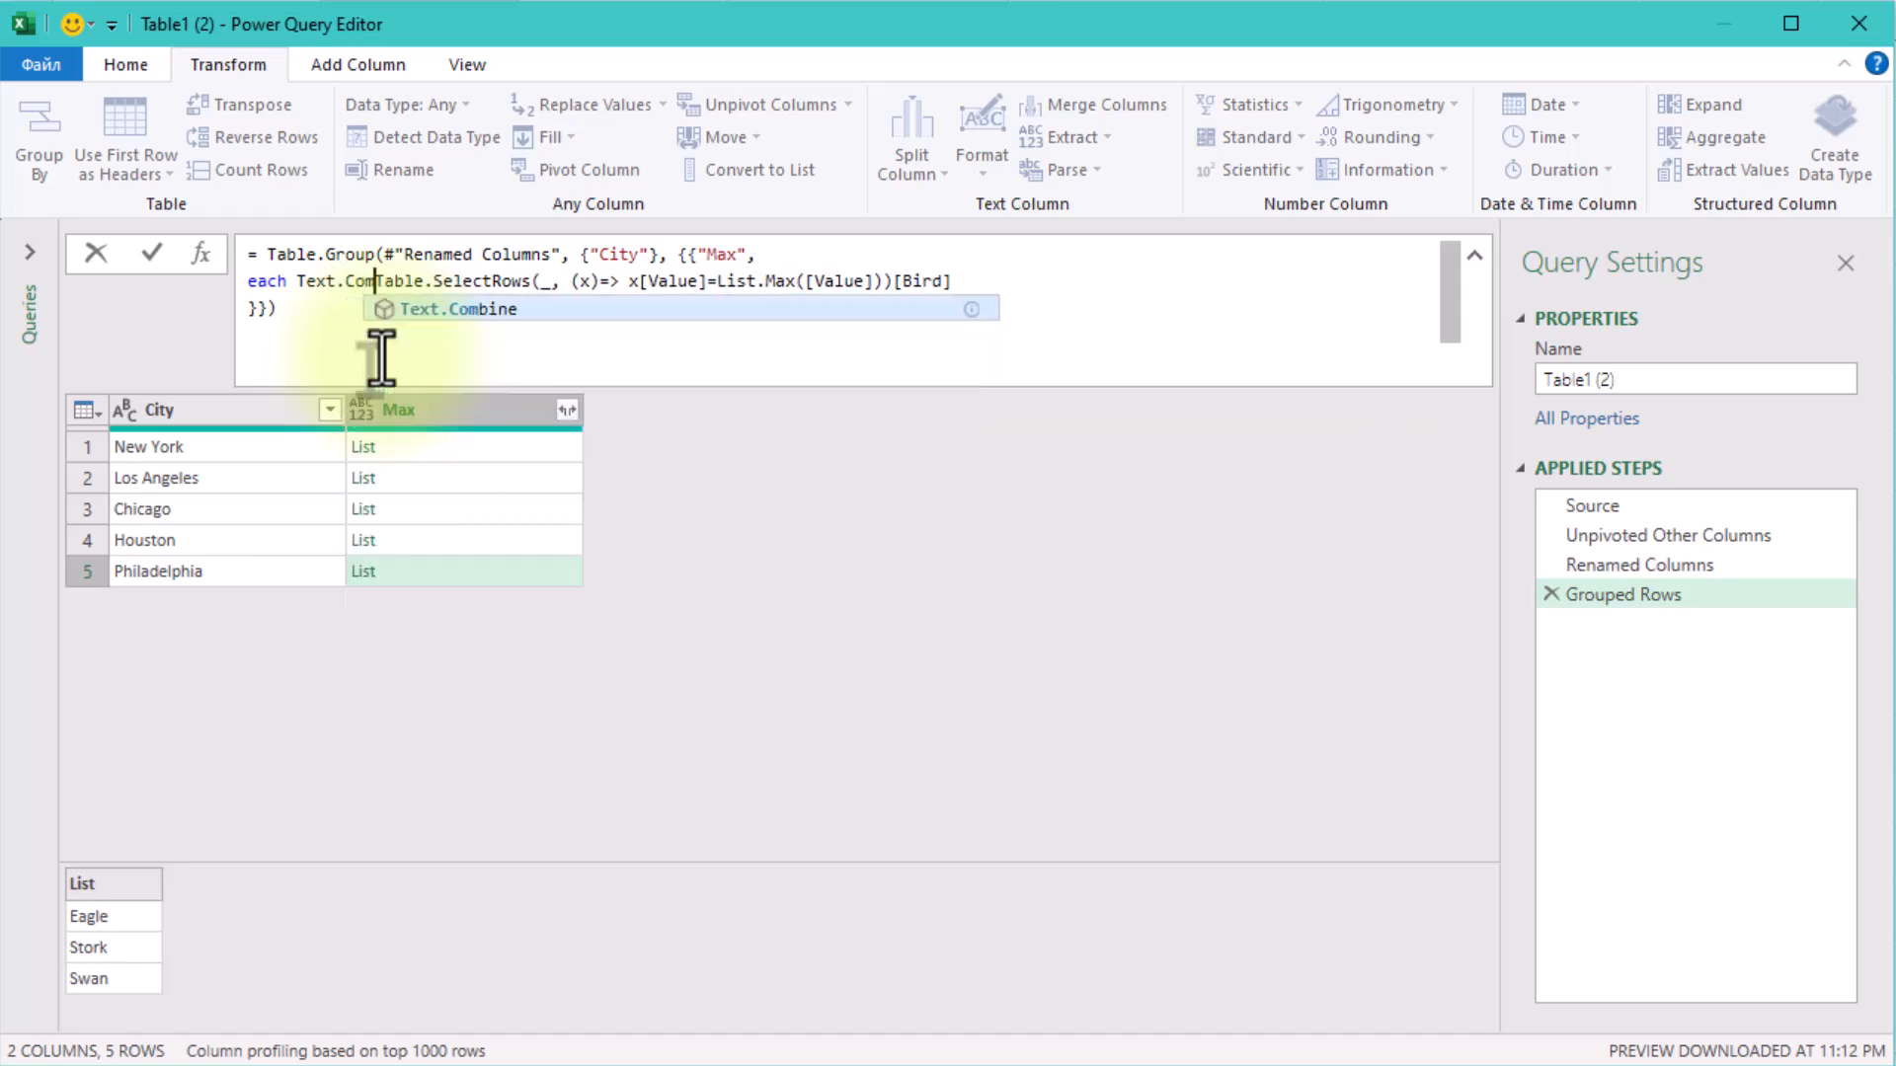
key("Tab")
type("(")
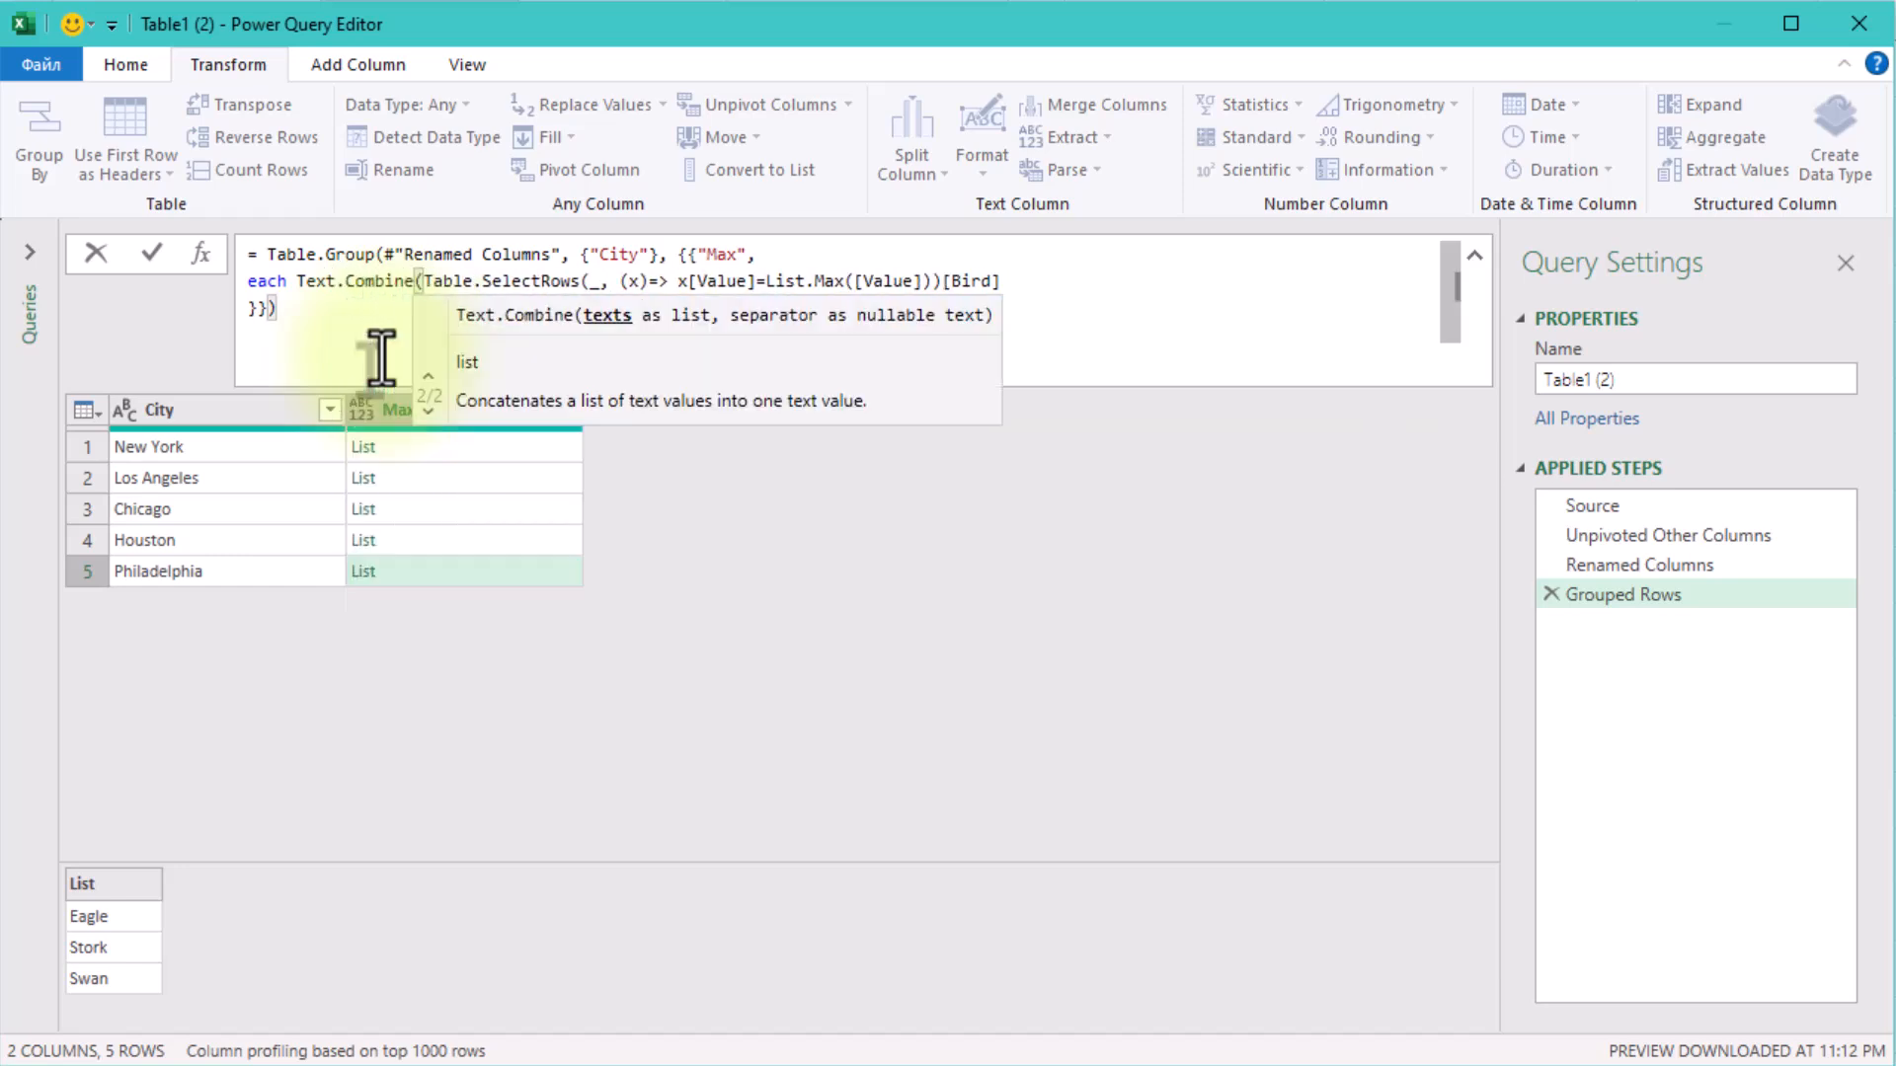
key("End")
type(",")
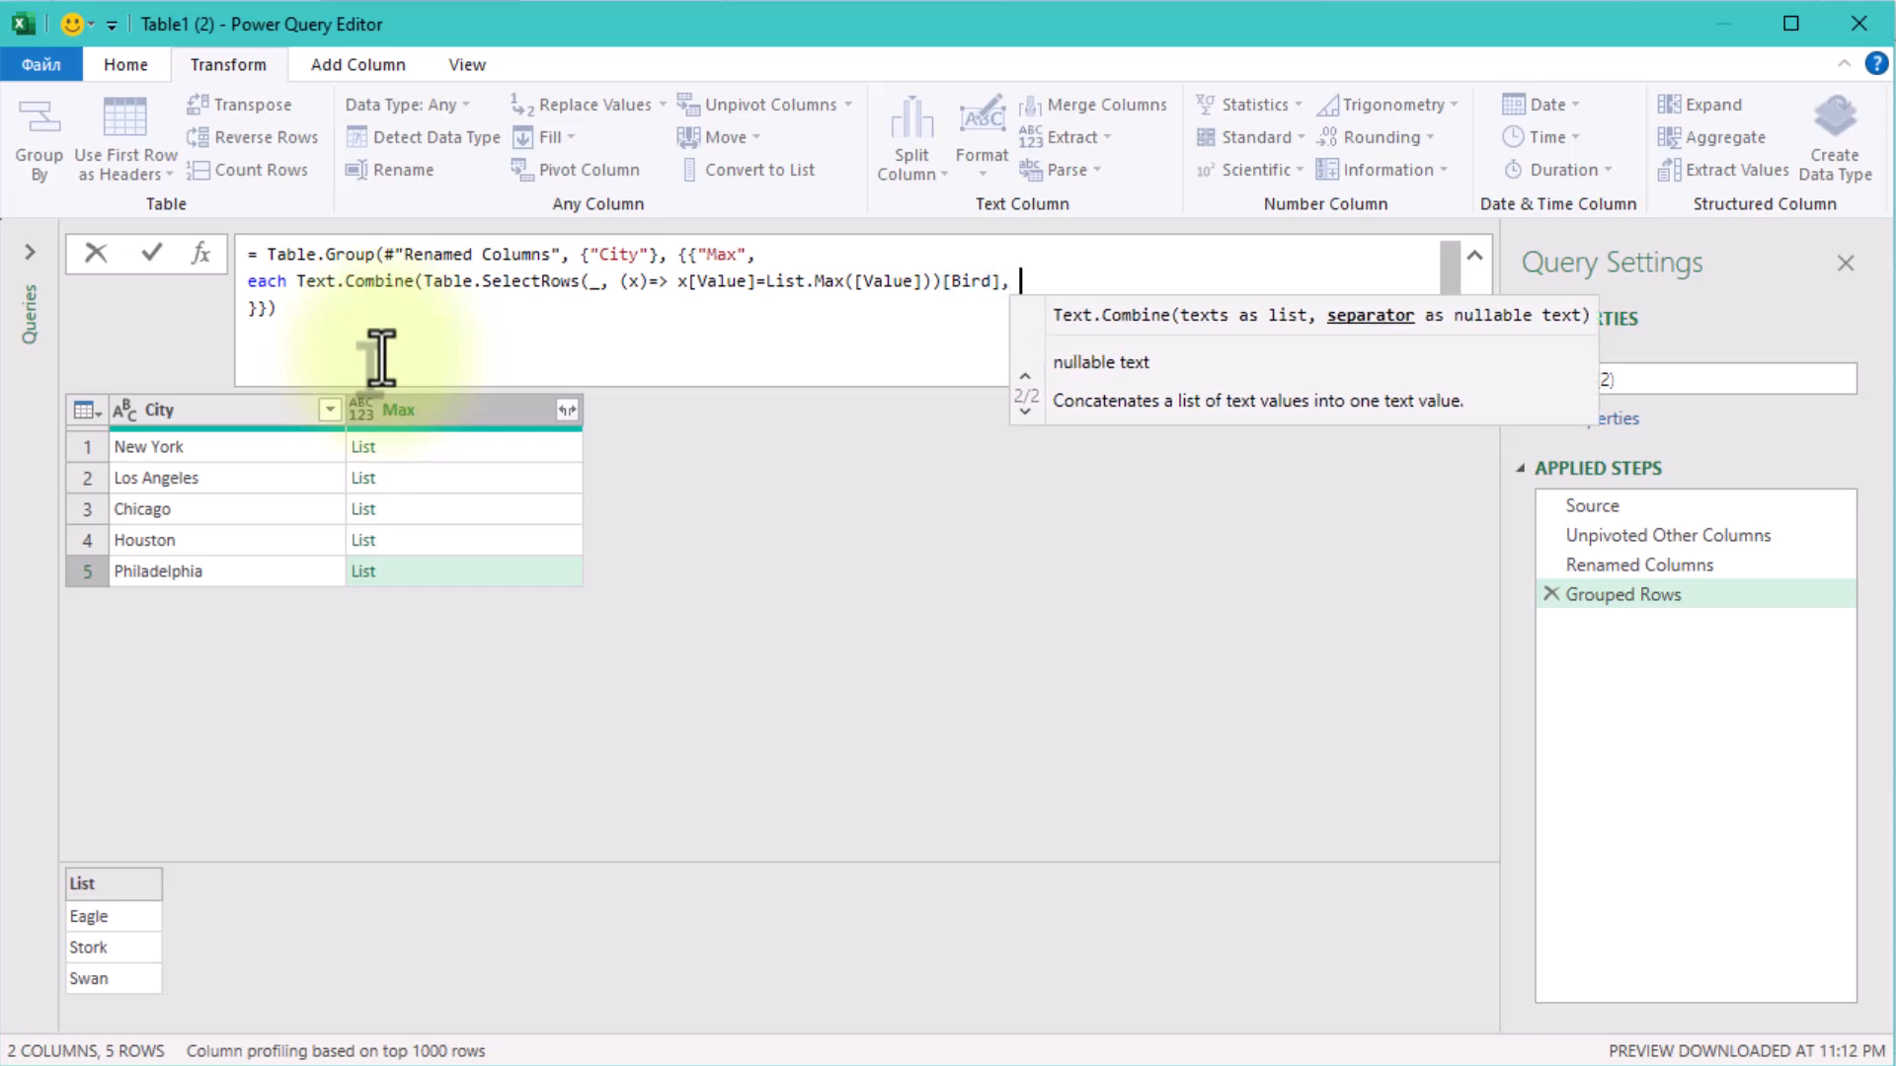
type(" \",")
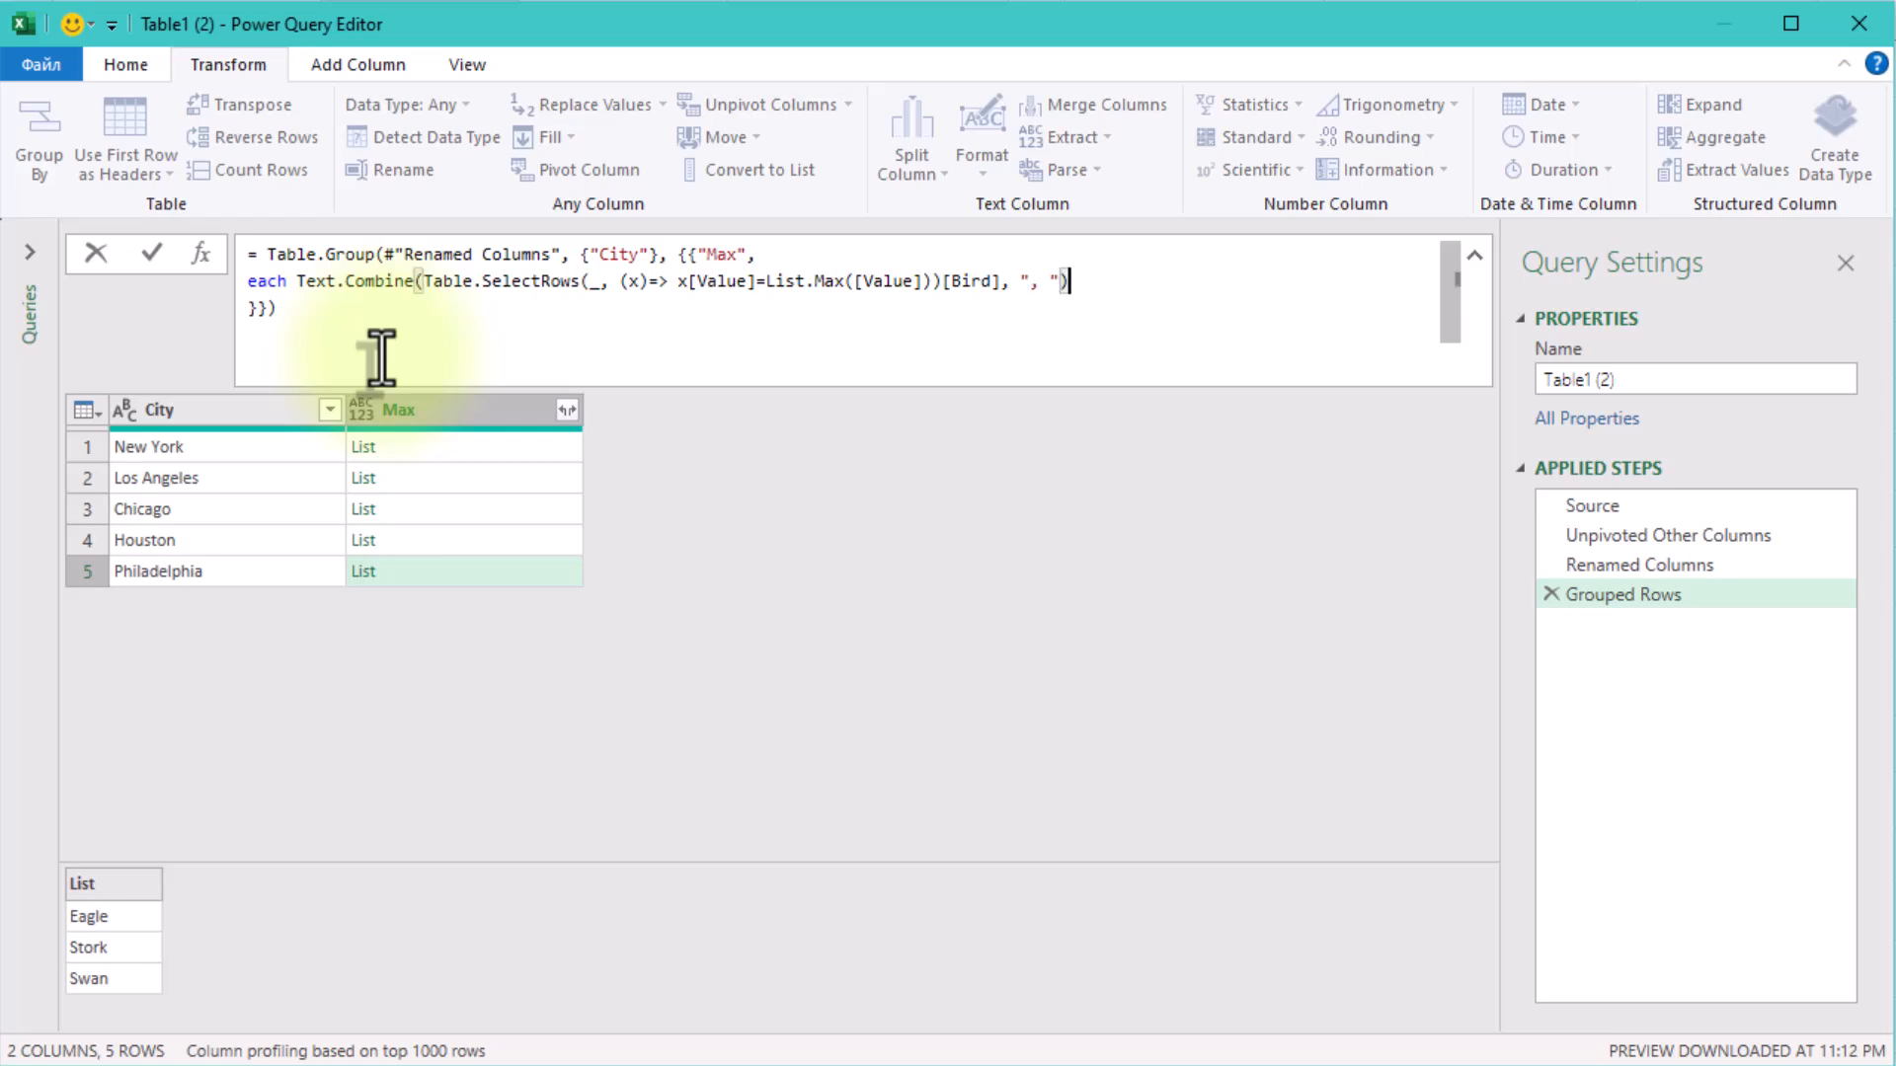
key("Return")
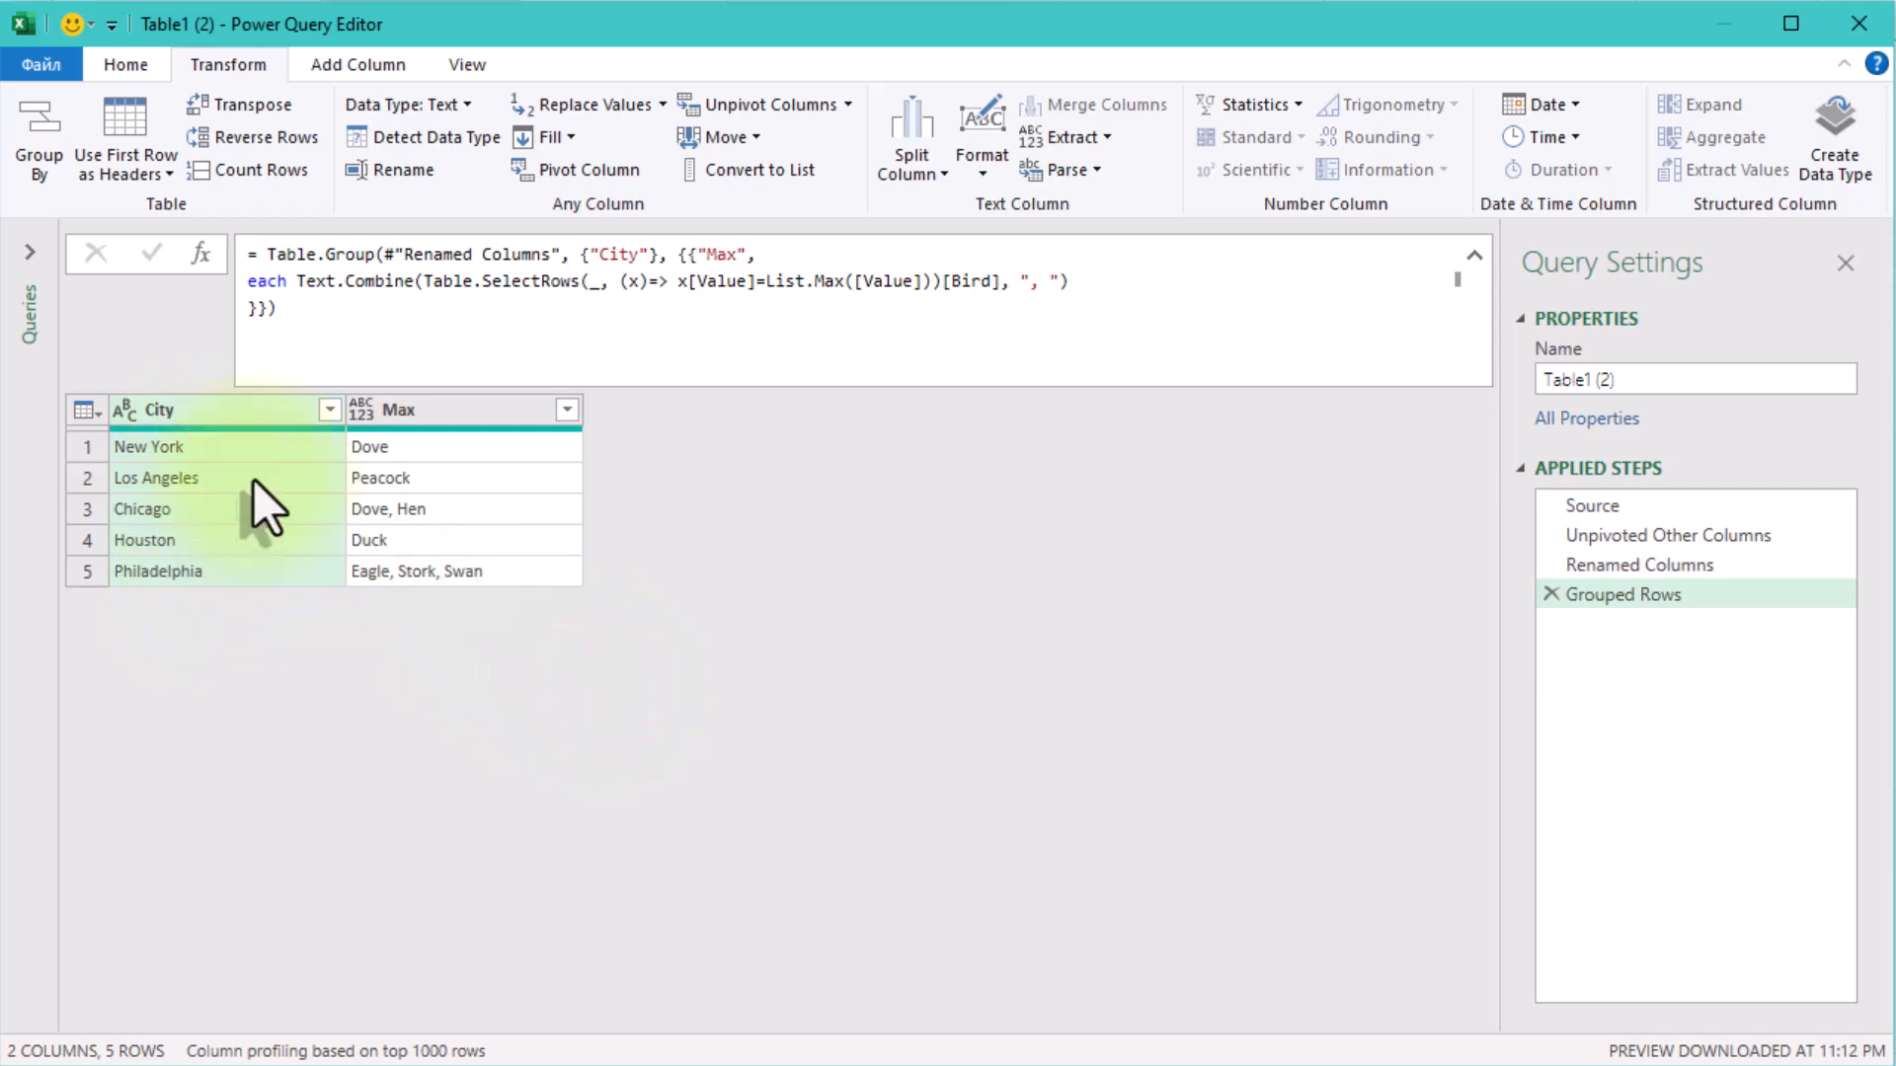
Sort the grouped rows by the City column in ascending order.
left_click(197, 446)
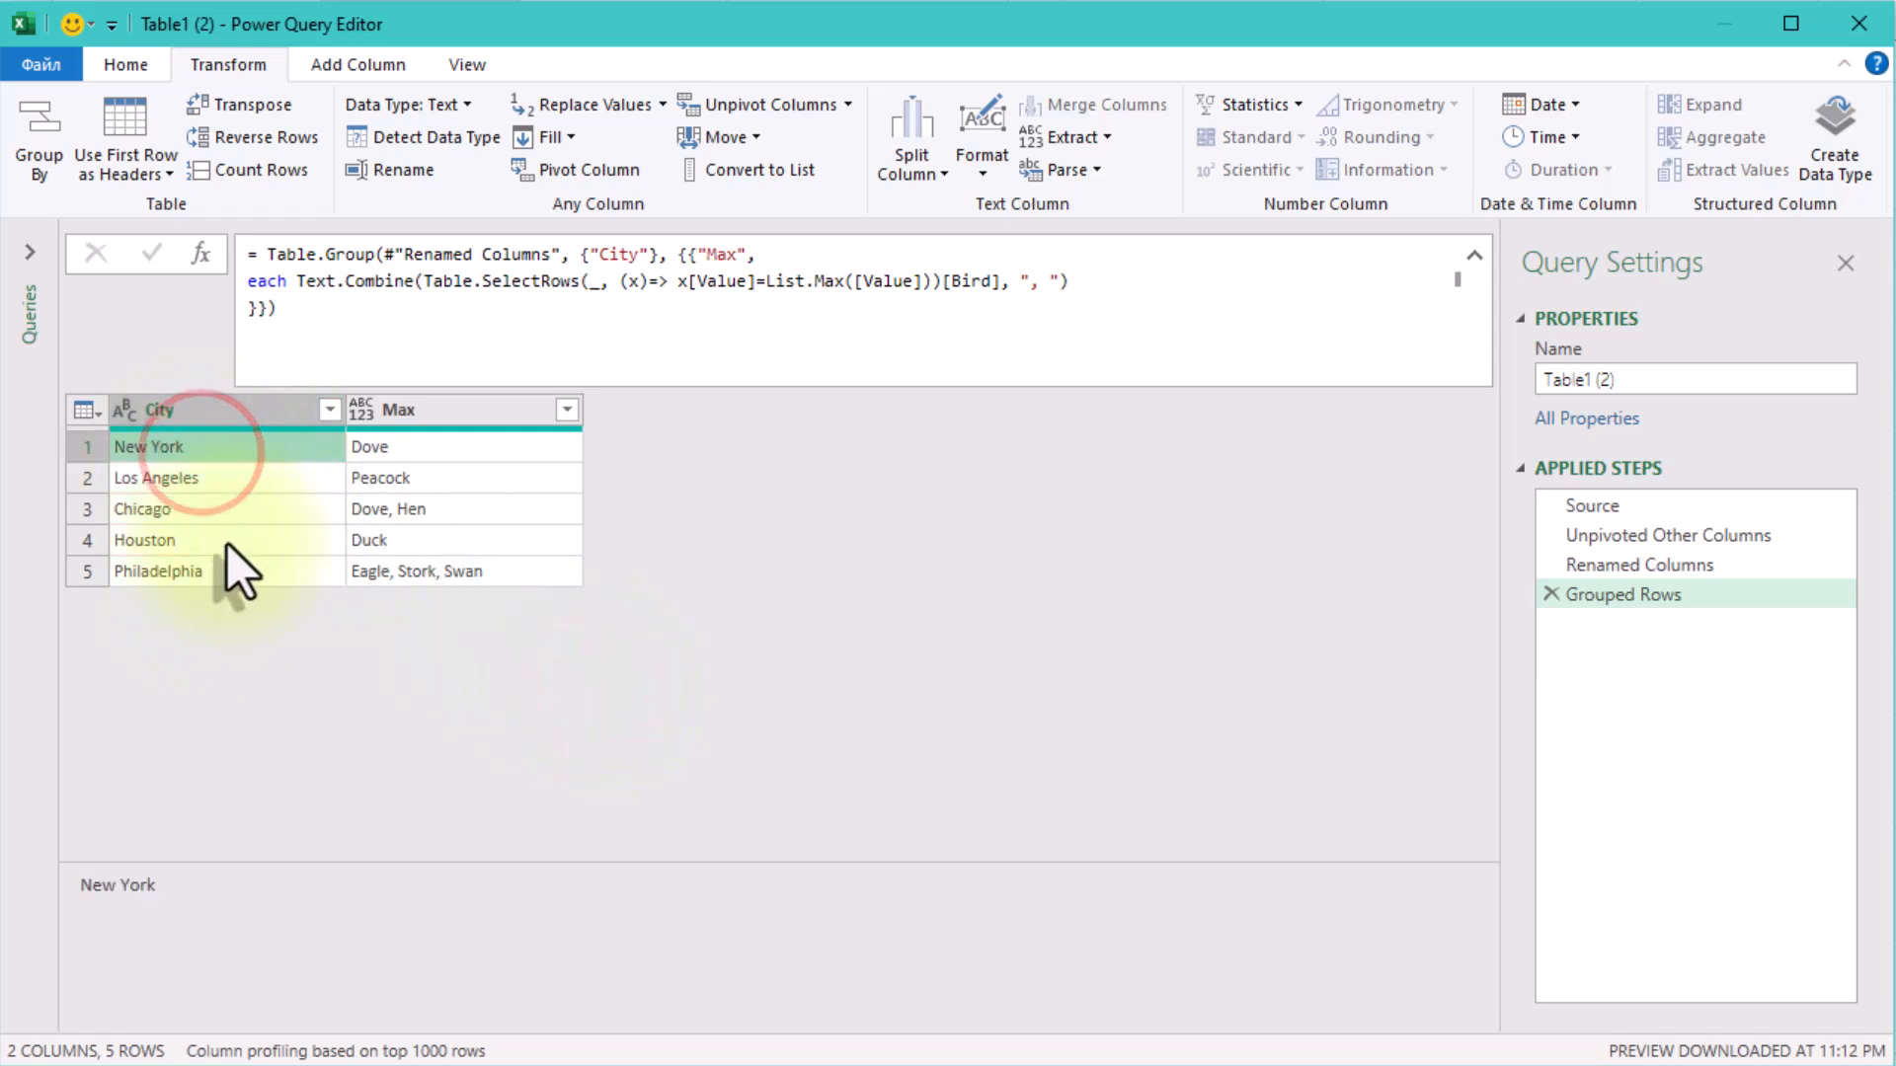
left_click(218, 549)
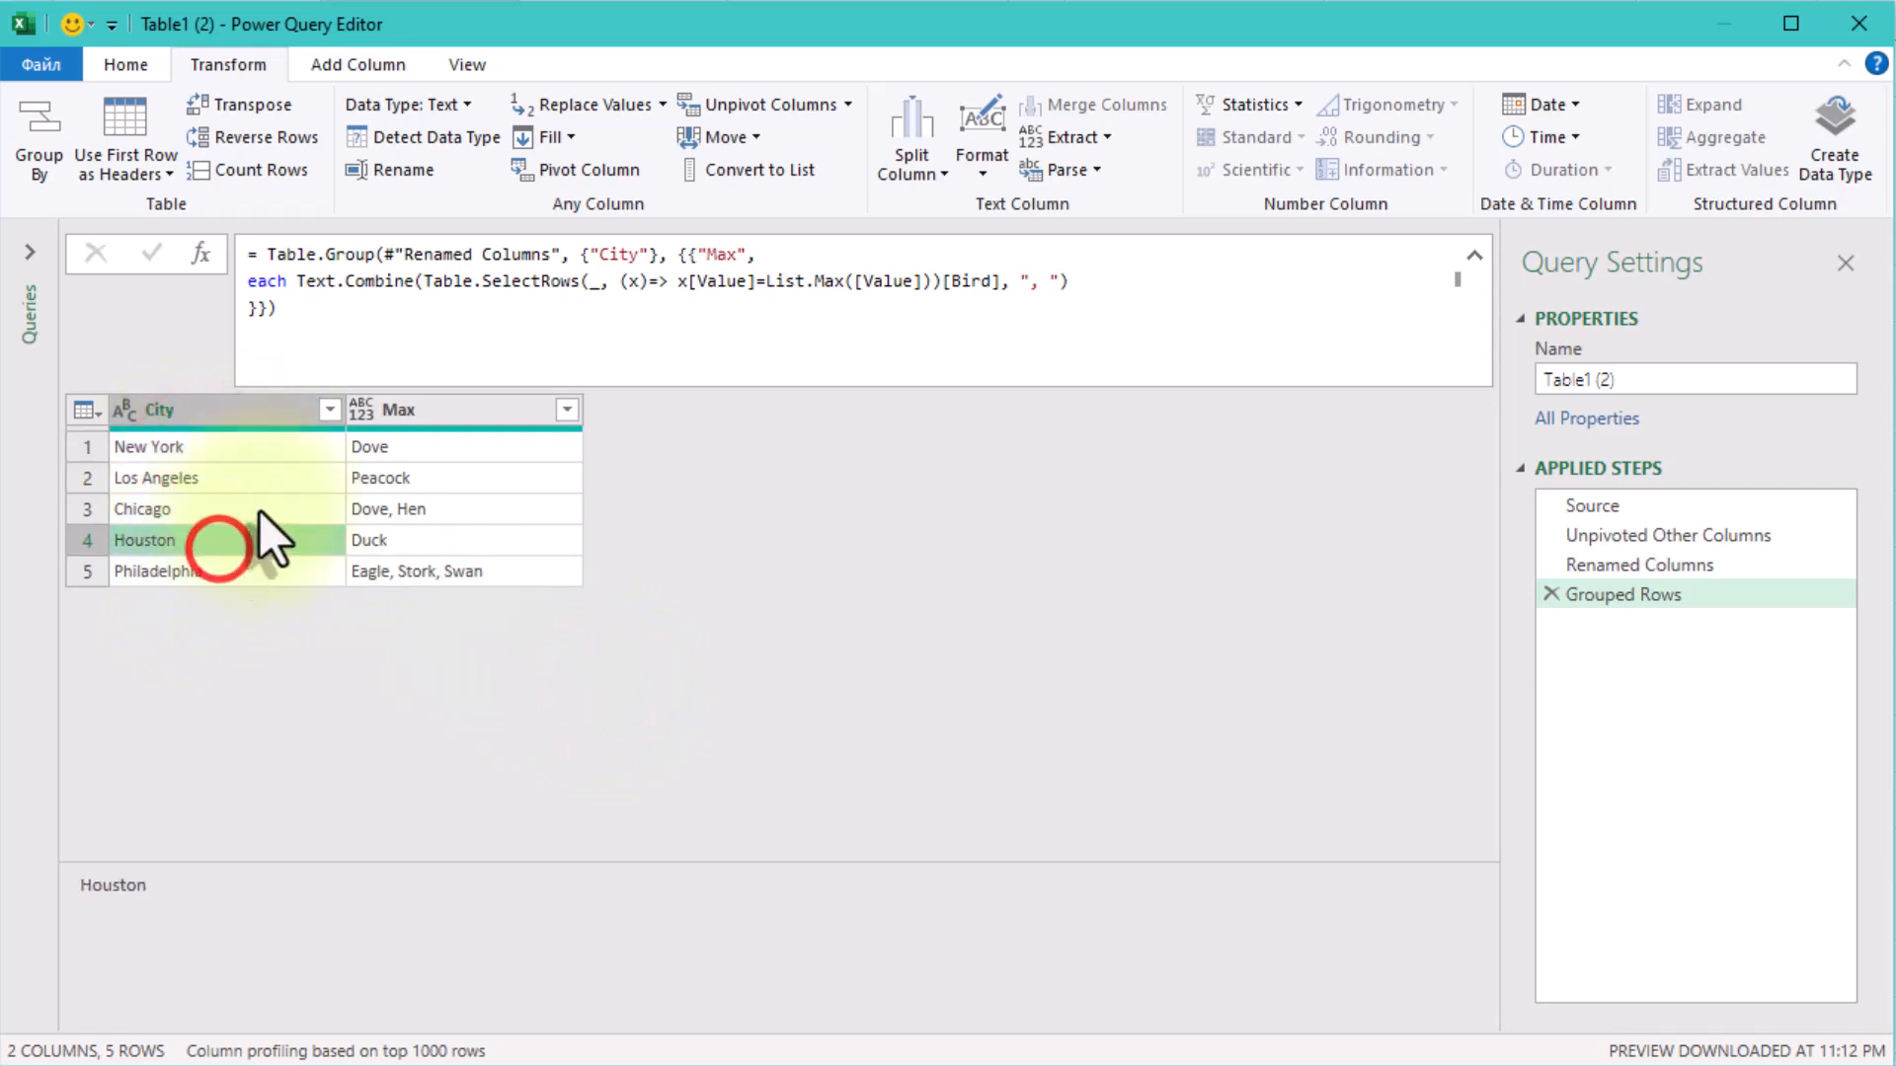
left_click(324, 410)
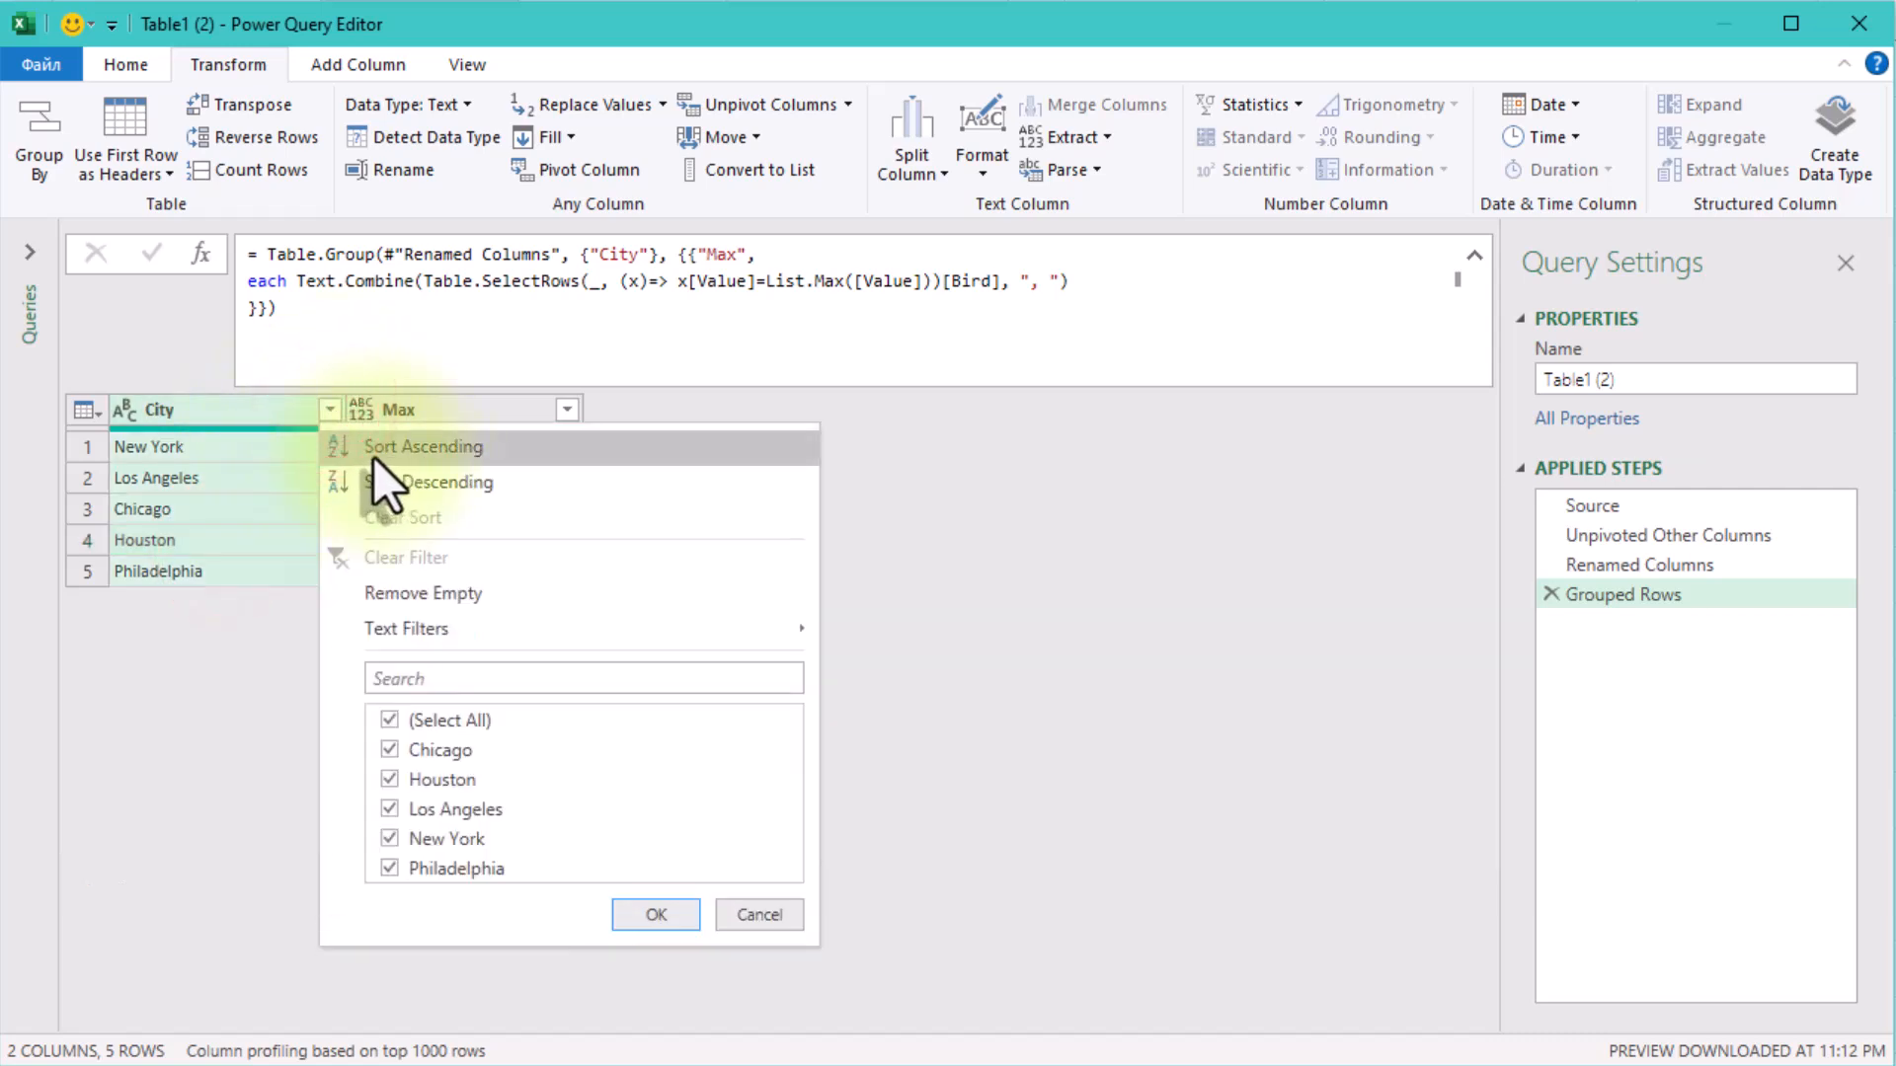
left_click(548, 450)
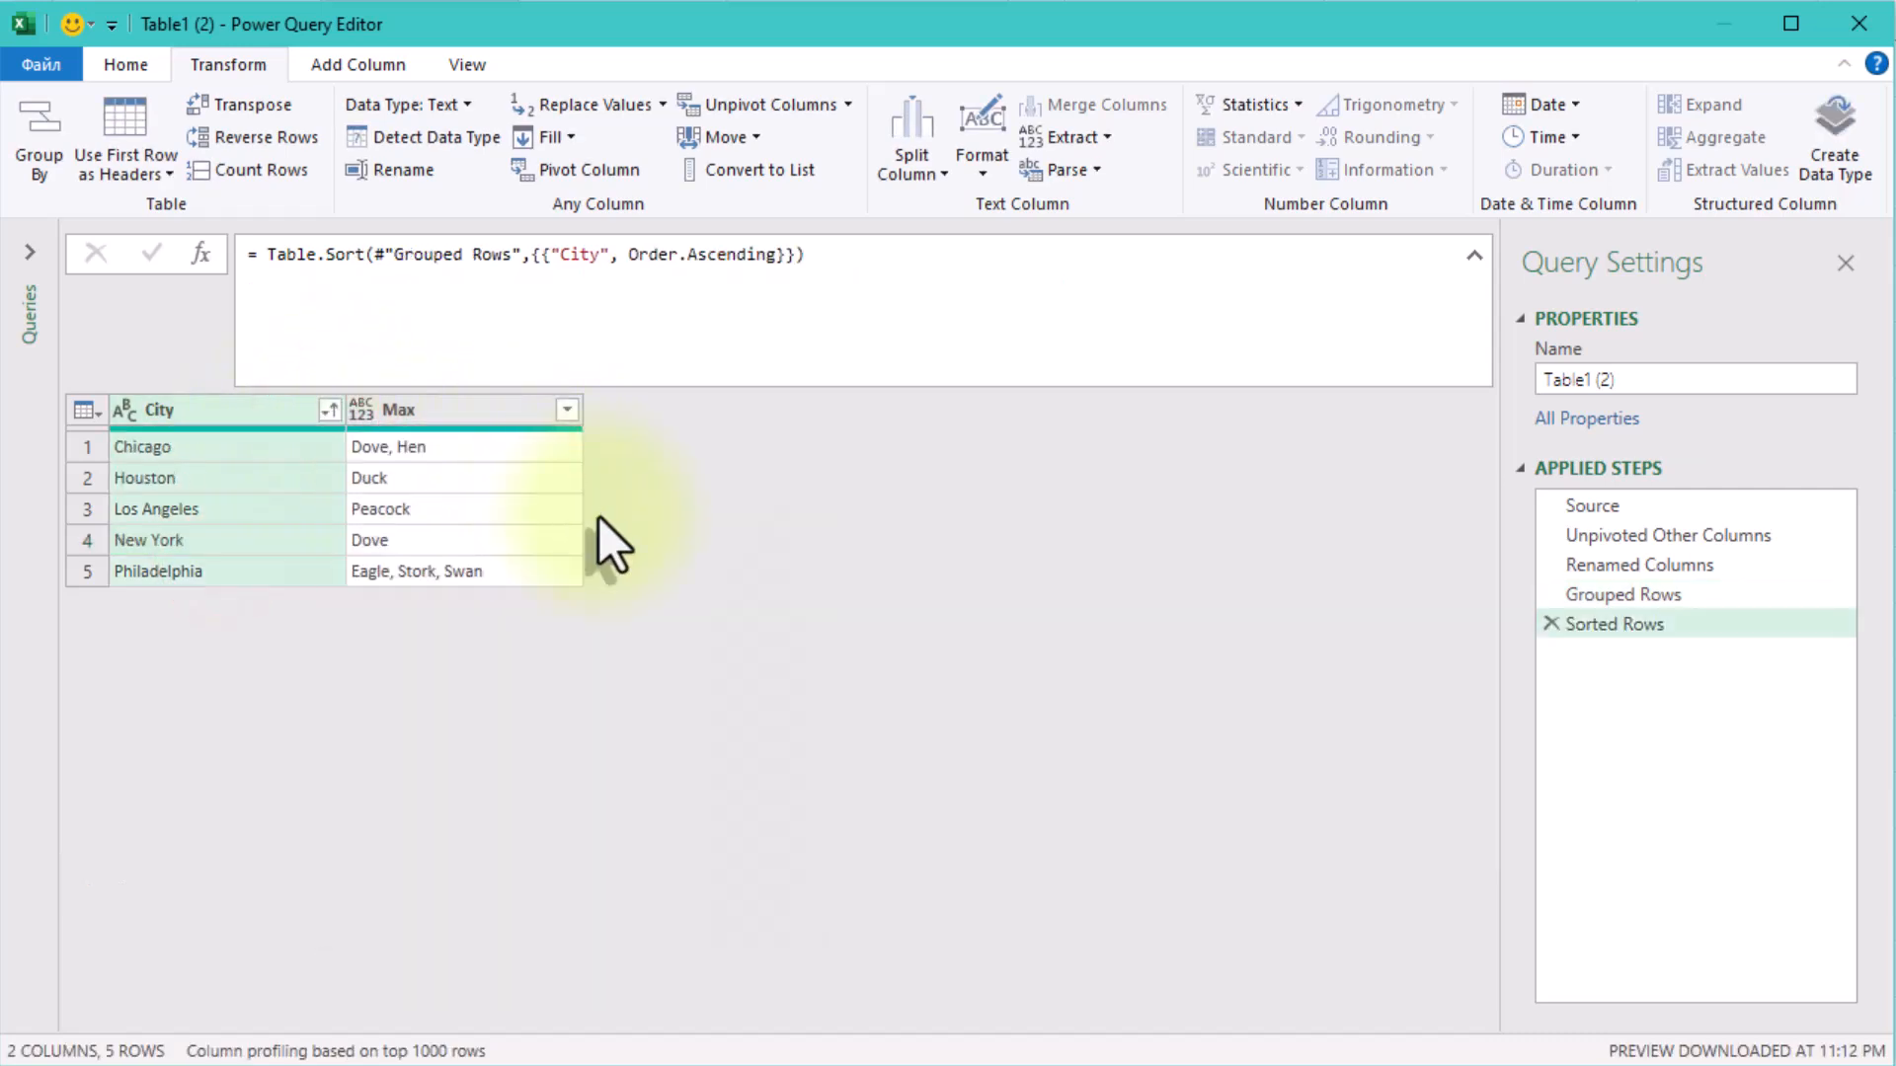